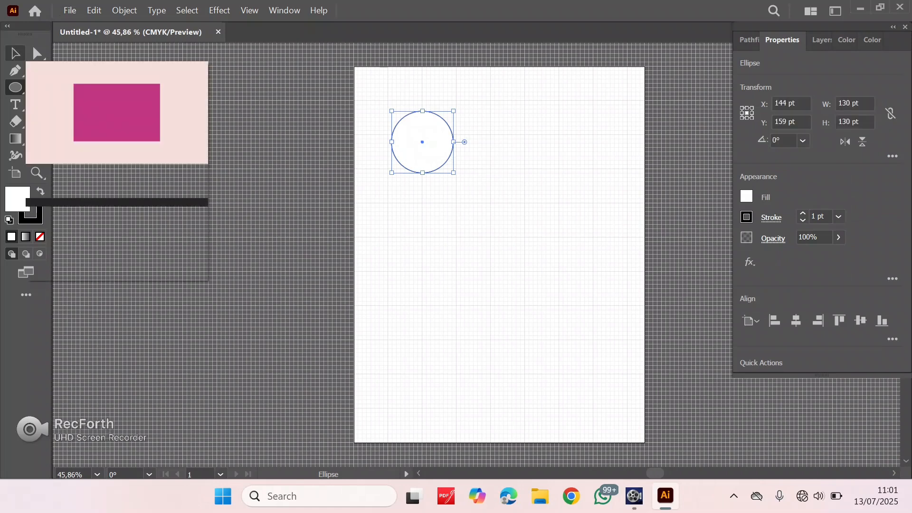
Step: Duplicate the 130 pt circle in place and narrow the copy from both sides into a centred ellipse about 78 pt wide
left_click(15, 53)
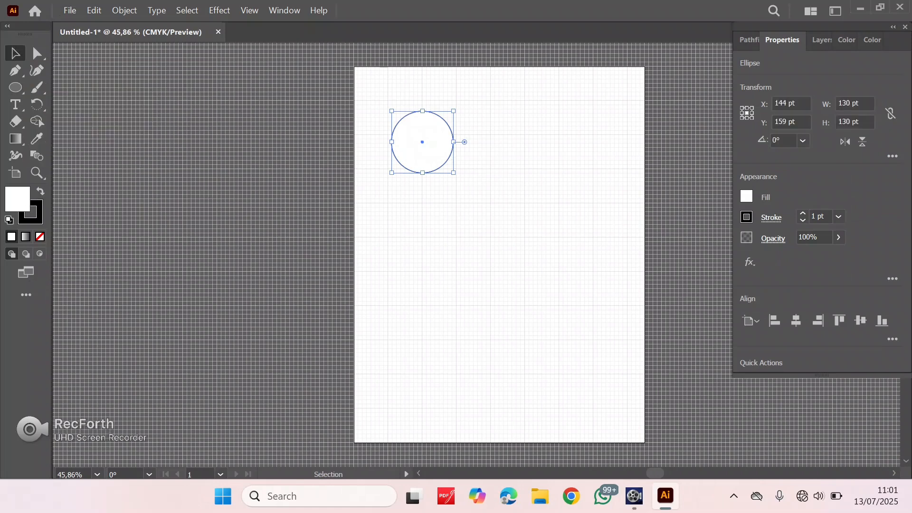
key("ctrl+c")
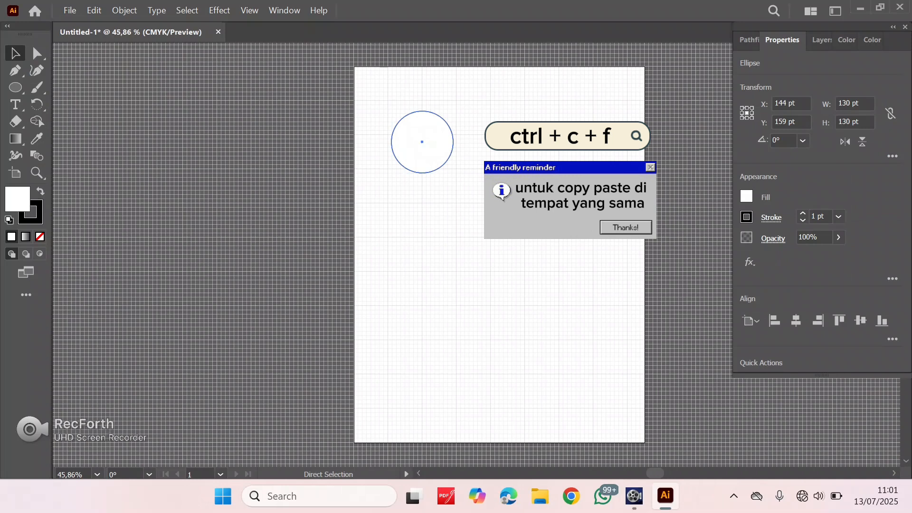
key("ctrl+f")
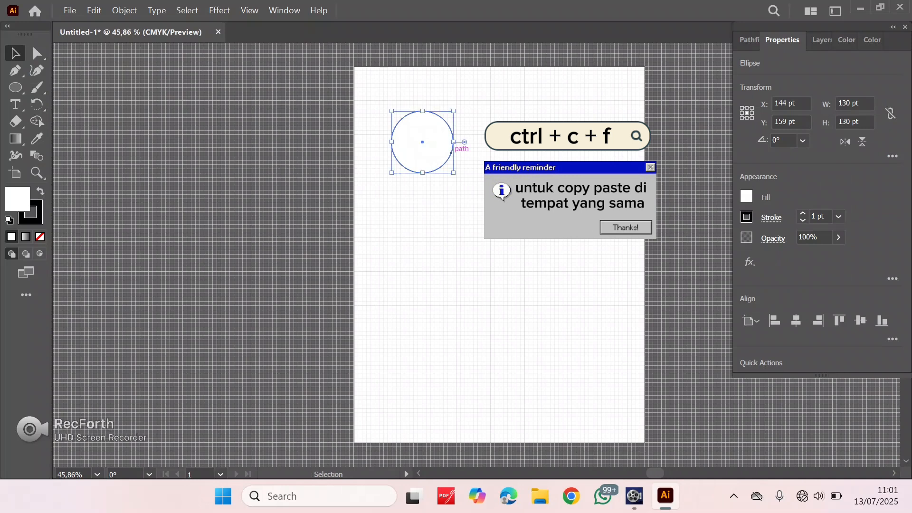
mouse_move(454, 142)
left_mouse_down()
mouse_move(398, 142)
mouse_move(441, 142)
left_mouse_up()
left_click(469, 153)
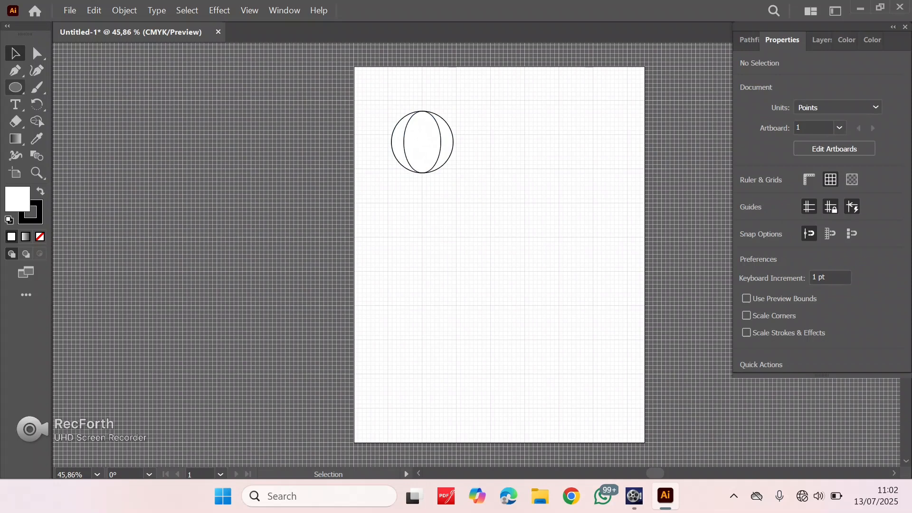
Step: Draw a vertical 130 pt line segment through the centre of the circle, from its top anchor to its bottom anchor
left_click(15, 88)
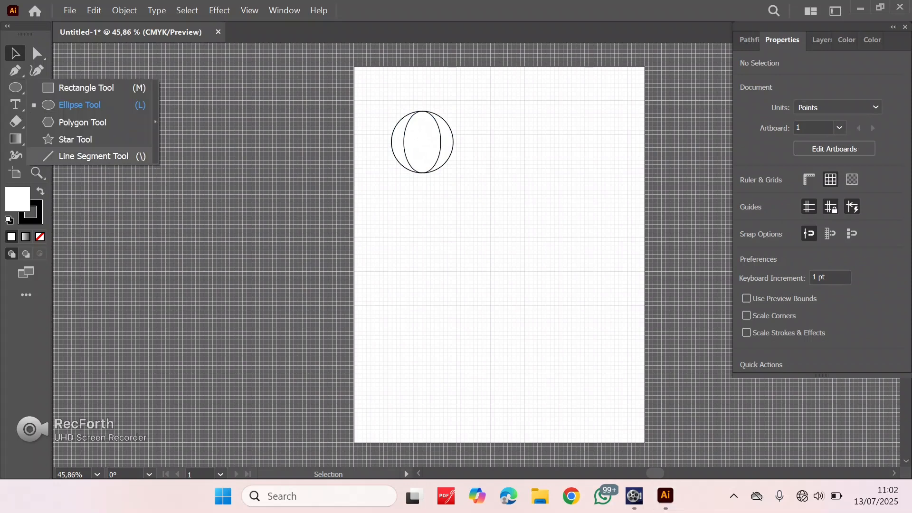
left_click(90, 155)
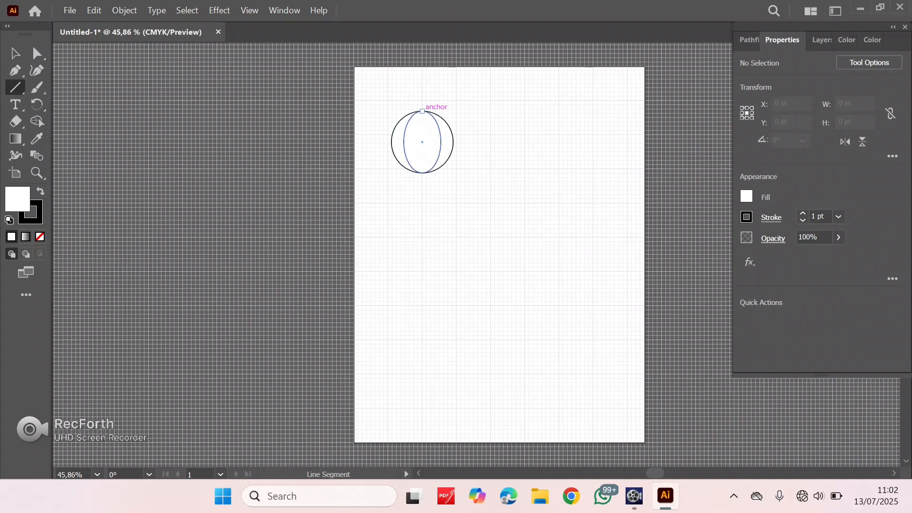
left_click_drag(422, 111, 422, 173)
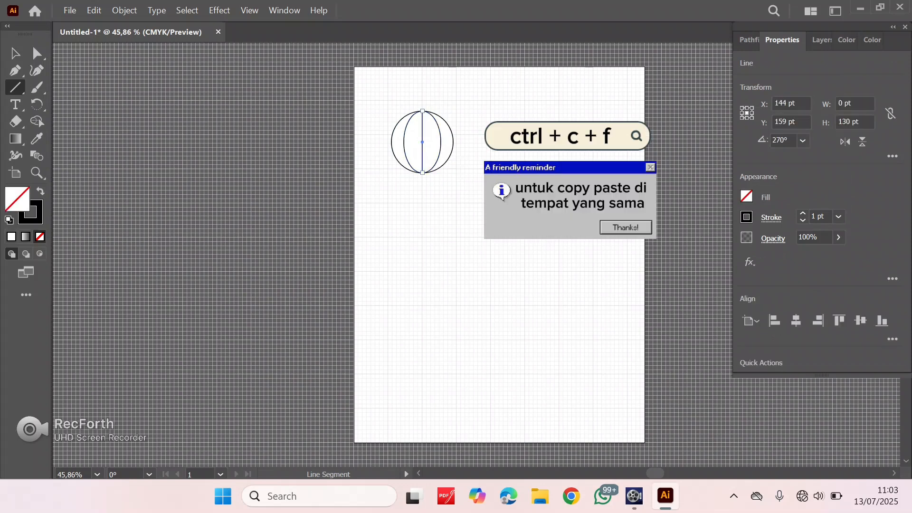
Step: Duplicate the vertical line in place and set the copy's rotation to 0° to form the globe's horizontal line
left_click(15, 54)
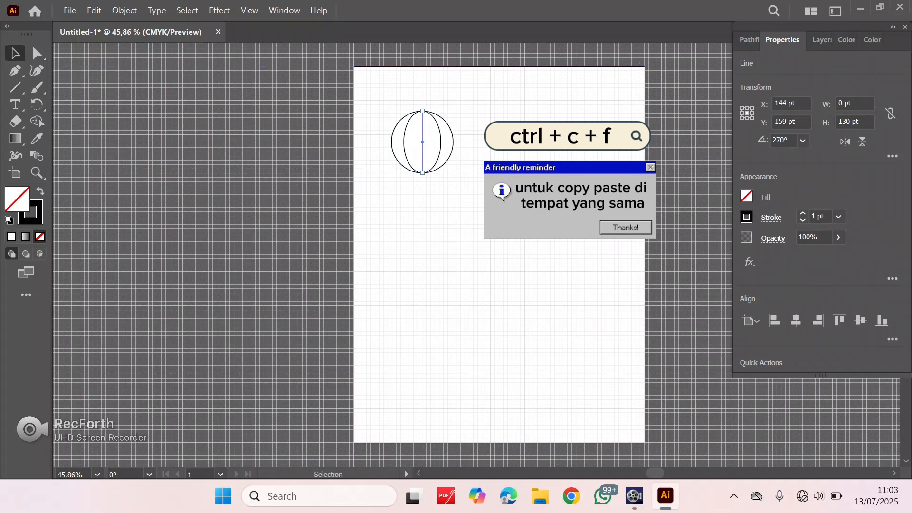
key("ctrl+c")
key("ctrl+f")
left_click(786, 140)
left_click(785, 141)
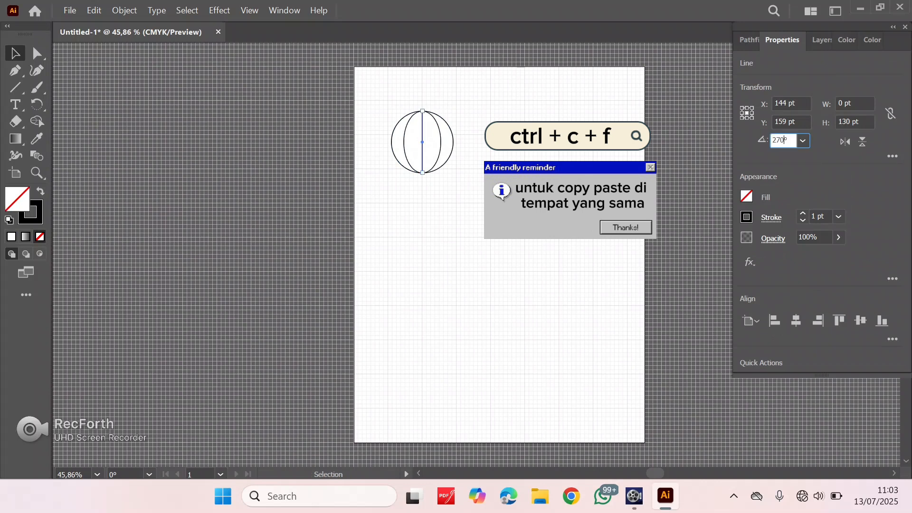
key("BackSpace")
key("BackSpace")
key("BackSpace")
type("0")
key("Return")
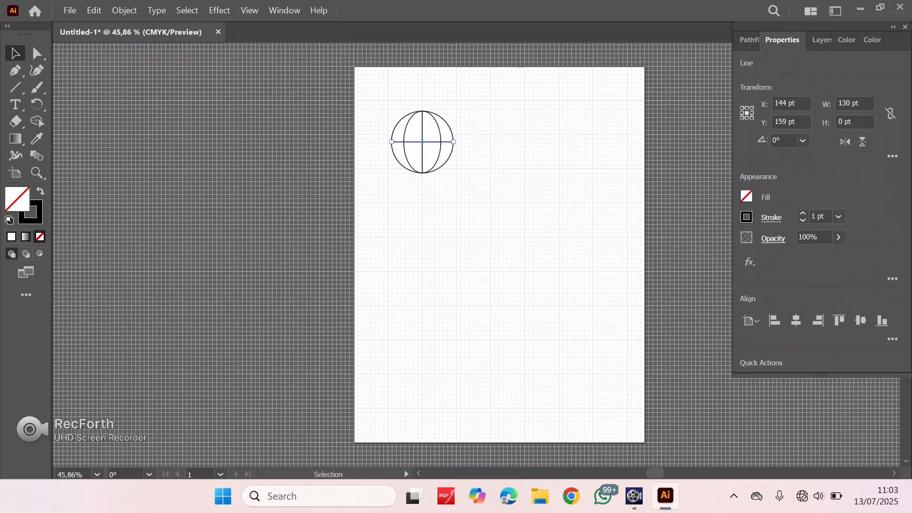
key("ctrl+shift+a")
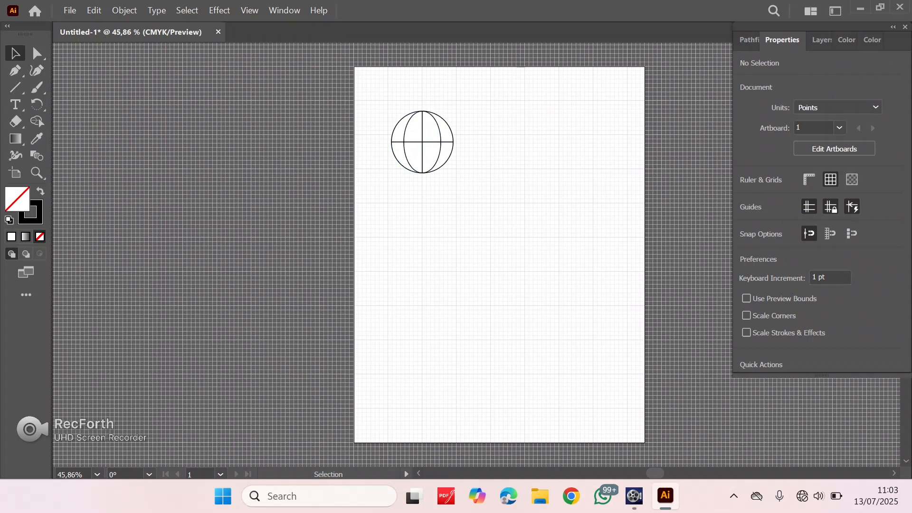
Step: Duplicate the outer circle straight up and straight down by about 94 pt each, so both copies overlap the globe
left_click(449, 156)
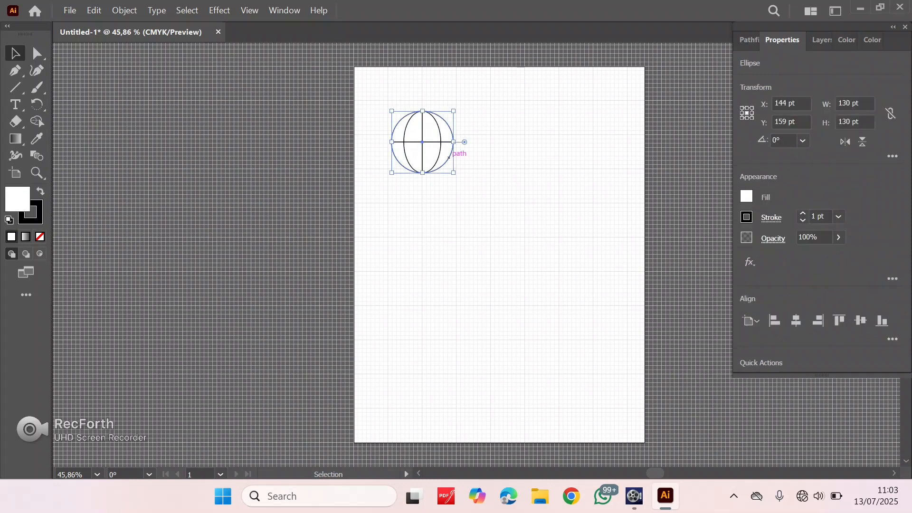
key("ctrl+shift+a")
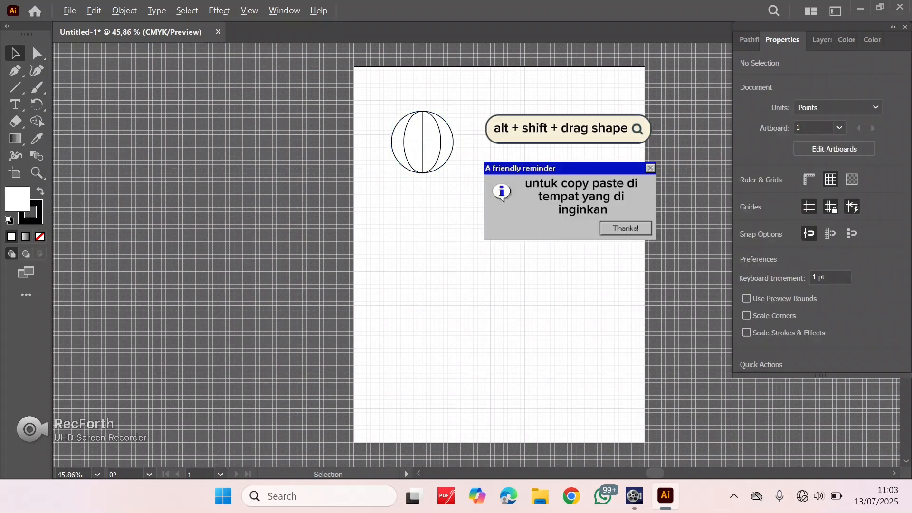
left_click(449, 129, "shift")
left_click(449, 128, "shift")
left_click_drag(450, 128, 456, 84)
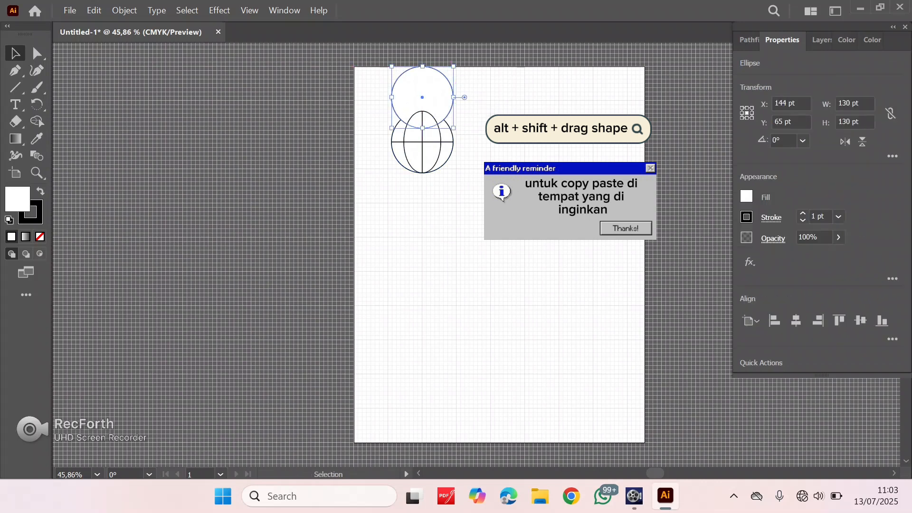
left_click(475, 124)
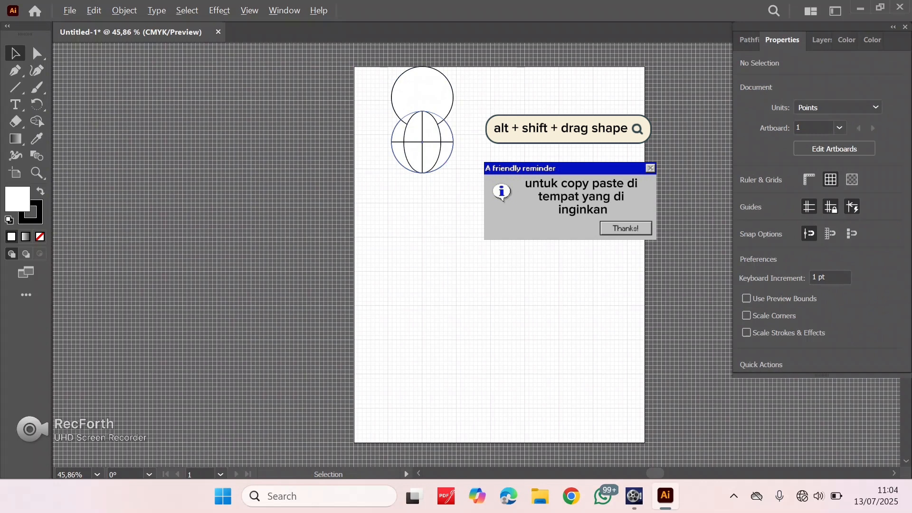
left_click_drag(449, 157, 449, 200)
Step: Set the fill of the narrow ellipse and all three circles to None
key("ctrl+a")
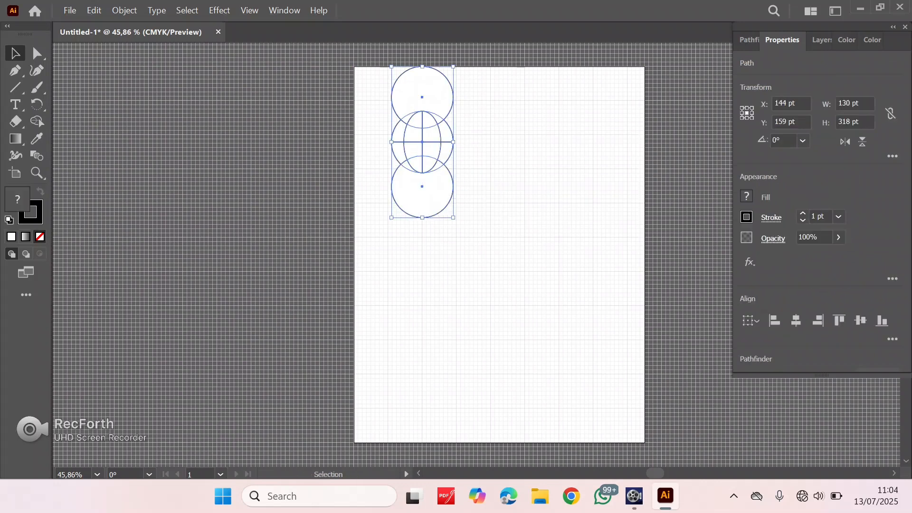
left_click(480, 137)
left_click(432, 133)
left_click(746, 196)
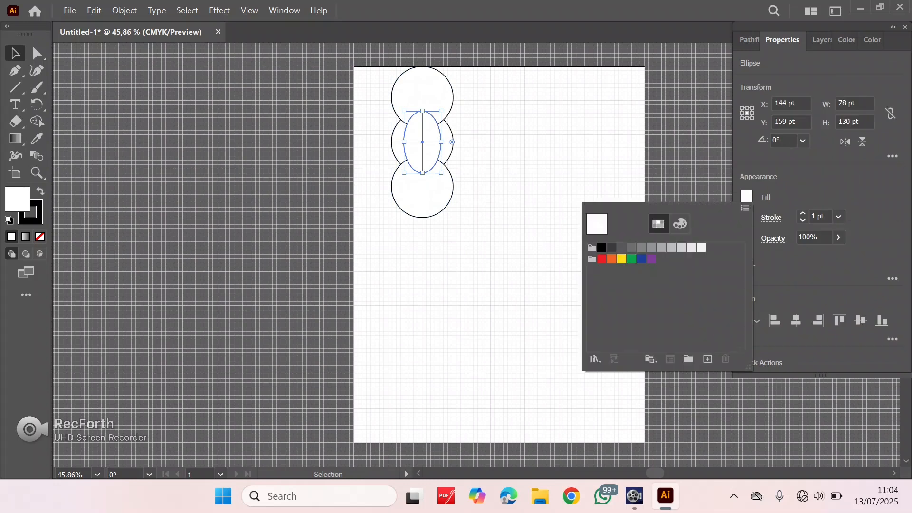
left_click(441, 190)
left_click(441, 190, "shift")
left_click(447, 138, "shift")
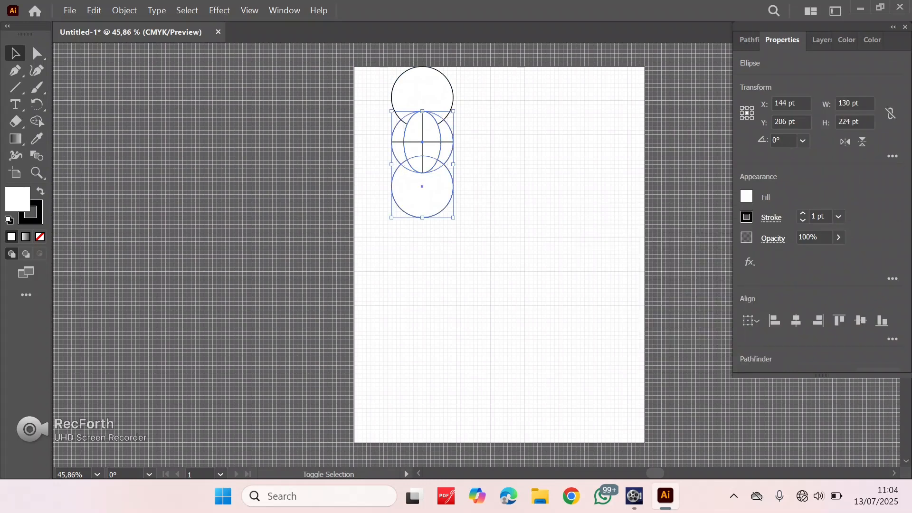
left_click(441, 97, "shift")
left_click(746, 196)
left_click(680, 224)
left_click(592, 319)
left_click(503, 247)
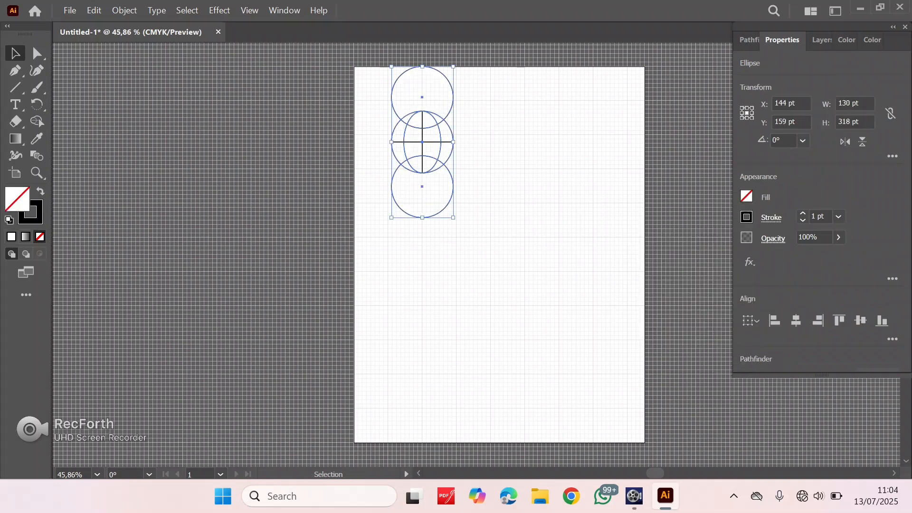
Step: Move the lower circle down to about Y 268.42 pt and the upper circle up to about Y 49.58 pt
left_click(503, 247)
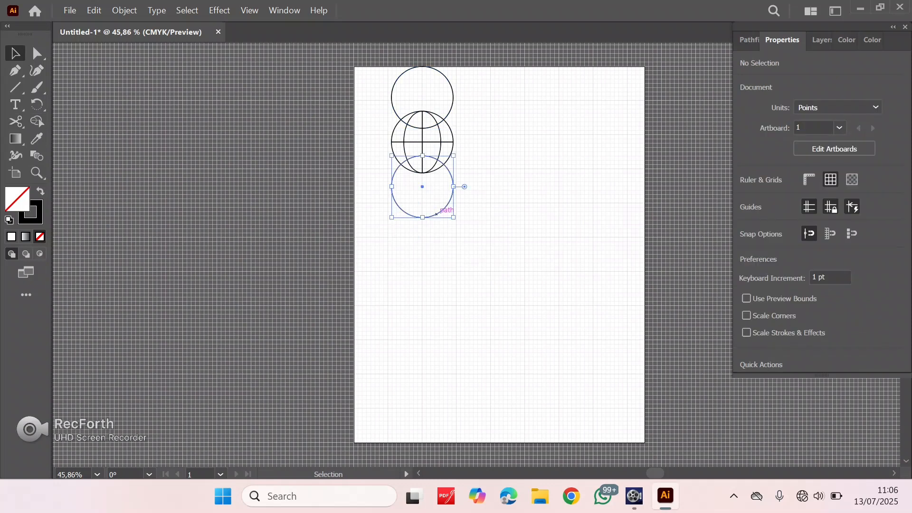
left_click_drag(444, 208, 444, 215)
left_click_drag(444, 120, 444, 112)
Step: Cut the upper circle at its left and right anchors with the Scissors tool and delete its top half
left_click(15, 121)
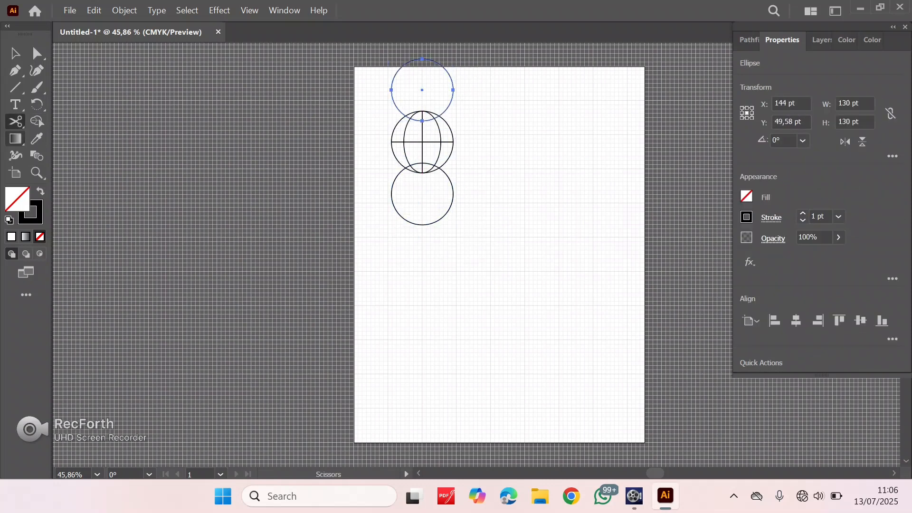
left_click(391, 90)
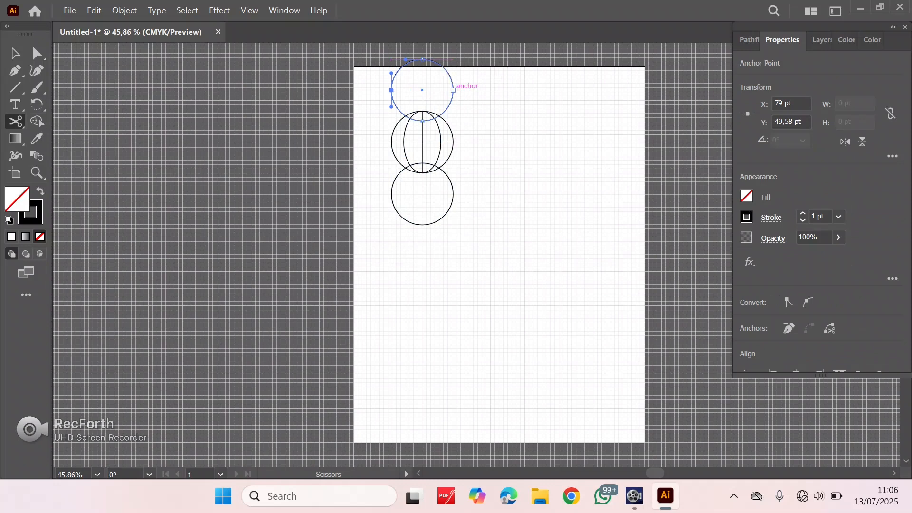
left_click(453, 90)
key("v")
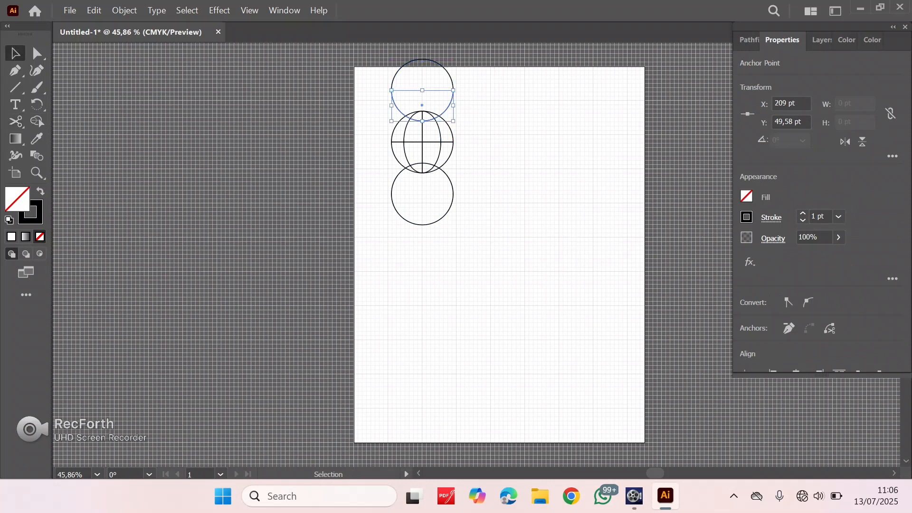
key("Delete")
Step: Cut the upper arc where it crosses the globe's outline and delete the two ends outside the globe
key("c")
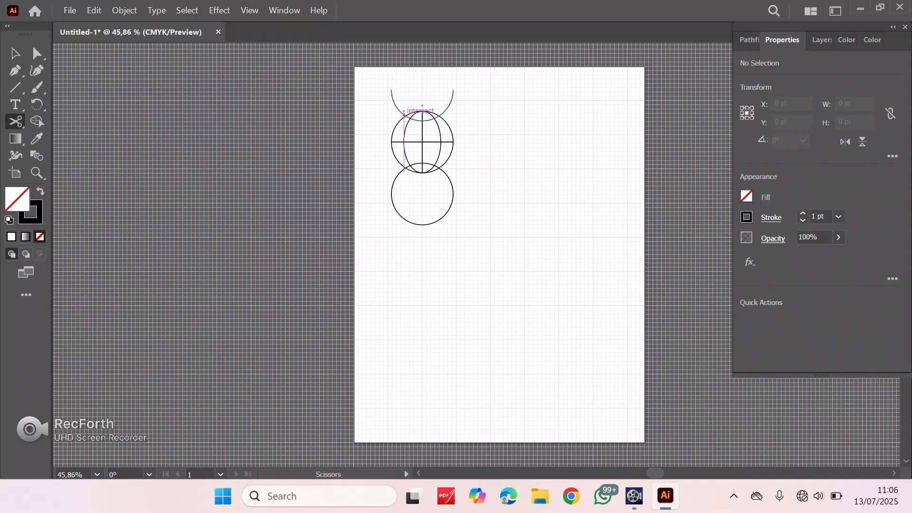
left_click(404, 115)
key("Delete")
left_click(440, 114)
key("v")
left_click(448, 107)
key("Delete")
Step: Adjust both endpoints of the upper arc so they meet the globe's outline exactly
key("ctrl+1")
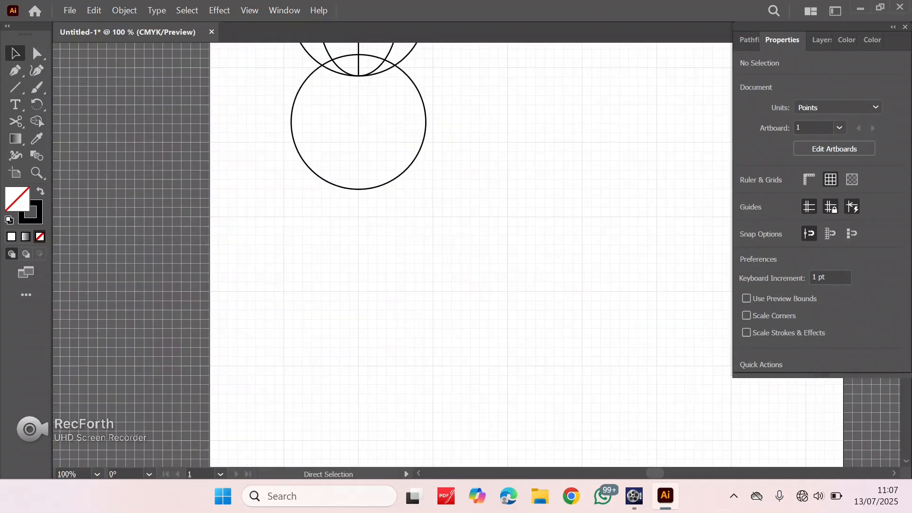
scroll(392, 190, "up", 4)
left_click(392, 123)
key("ctrl+plus")
key("ctrl+plus")
left_click_drag(559, 241, 551, 246)
left_click_drag(397, 247, 405, 247)
left_click(390, 230)
left_click(404, 248)
left_click(390, 230)
Step: Cut the lower circle at its left and right anchors with the Scissors tool and delete its bottom half
scroll(391, 237, "down", 6)
left_click(349, 263)
left_click(16, 121)
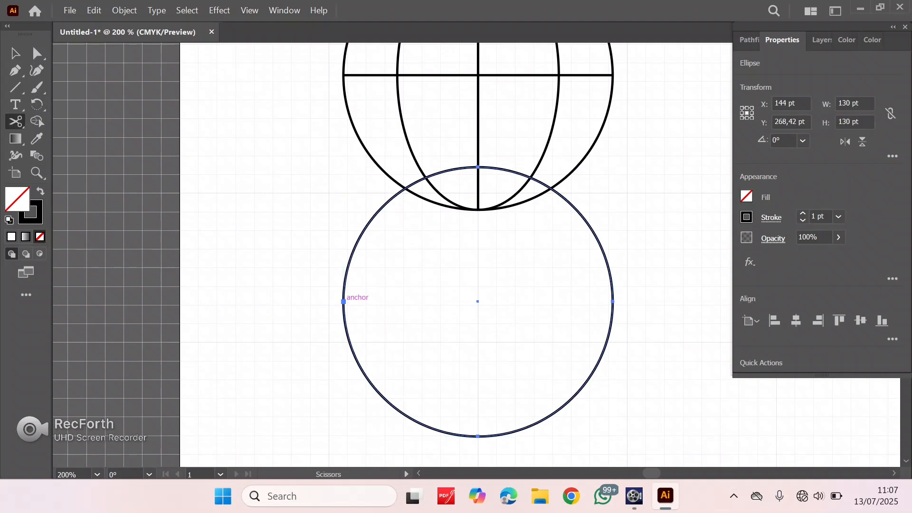
left_click(343, 301)
left_click(613, 301)
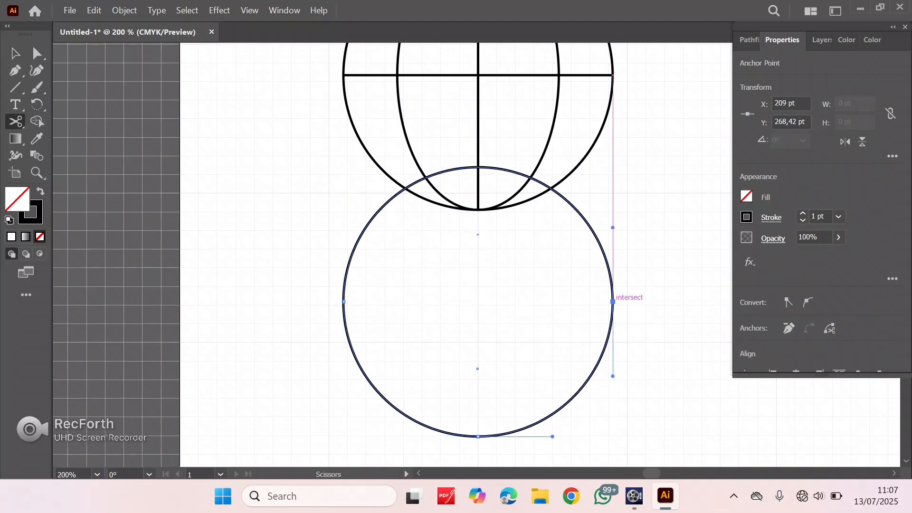
key("Delete")
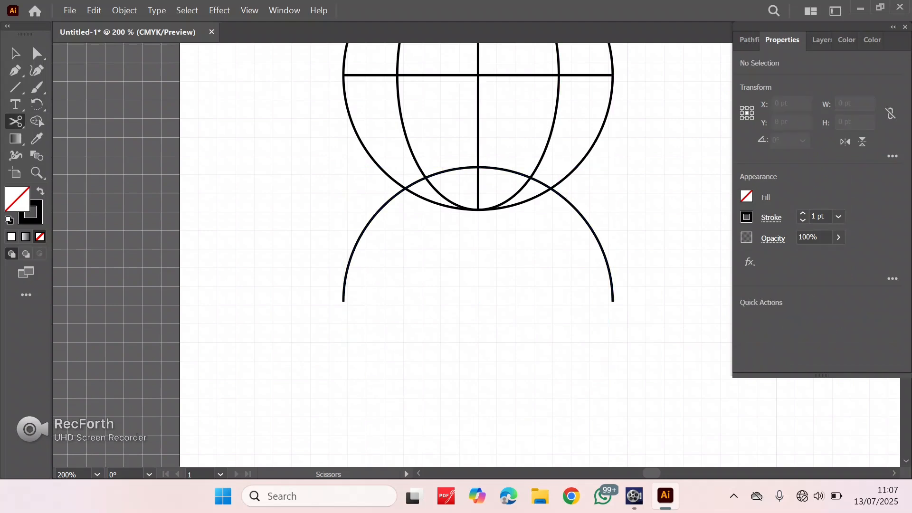
Step: Cut the lower arc where it crosses the globe's outline and delete the two ends outside the globe
key("v")
left_click(379, 208)
key("c")
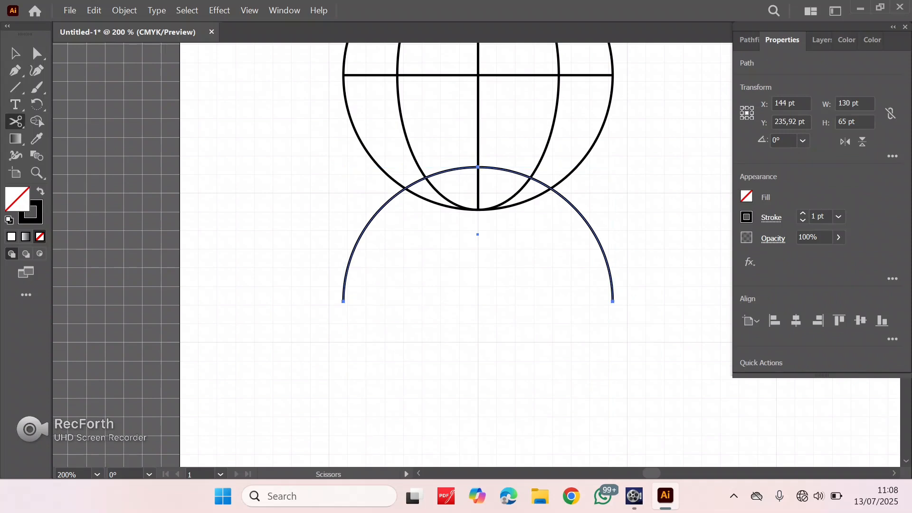
left_click(402, 190)
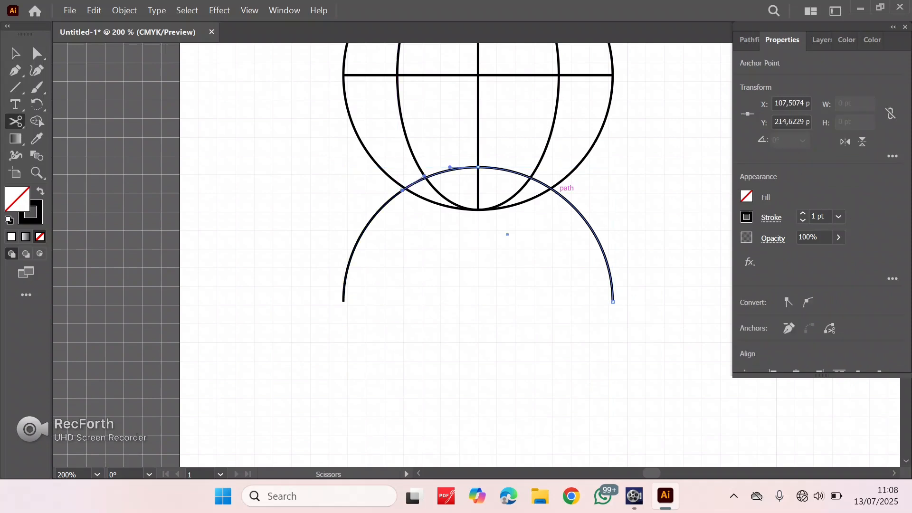
left_click(552, 189)
key("Delete")
key("Delete")
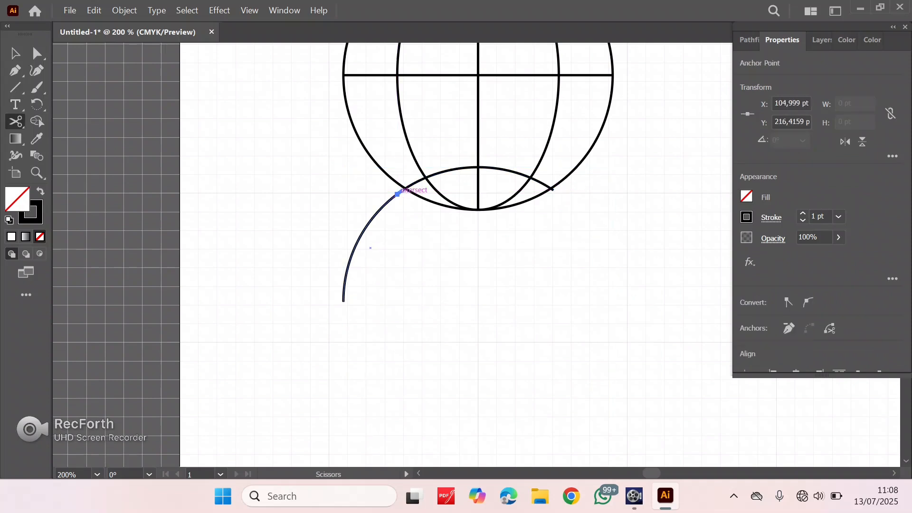
key("Delete")
Step: Pull both endpoints of the lower arc onto the globe's outline, leaving the arc about 70 pt wide
key("v")
left_click(442, 172)
key("a")
key("ctrl+equal")
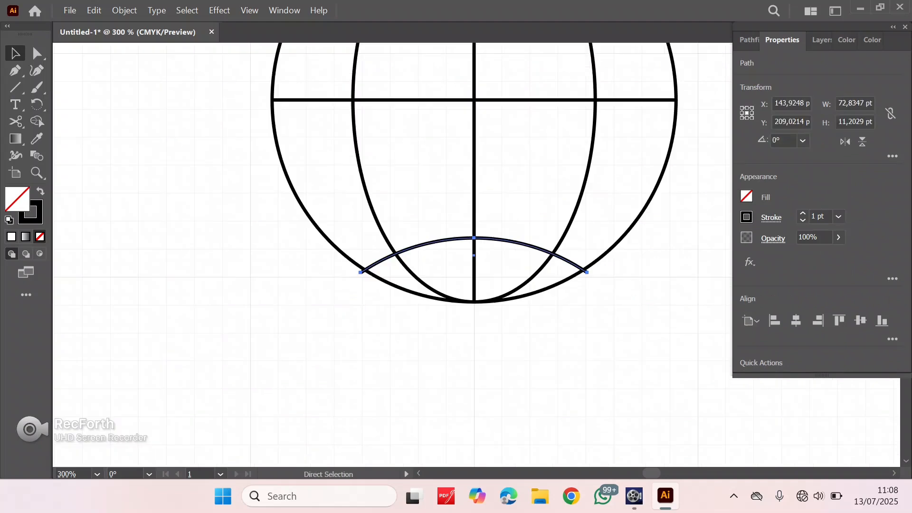
key("v")
key("ctrl+equal")
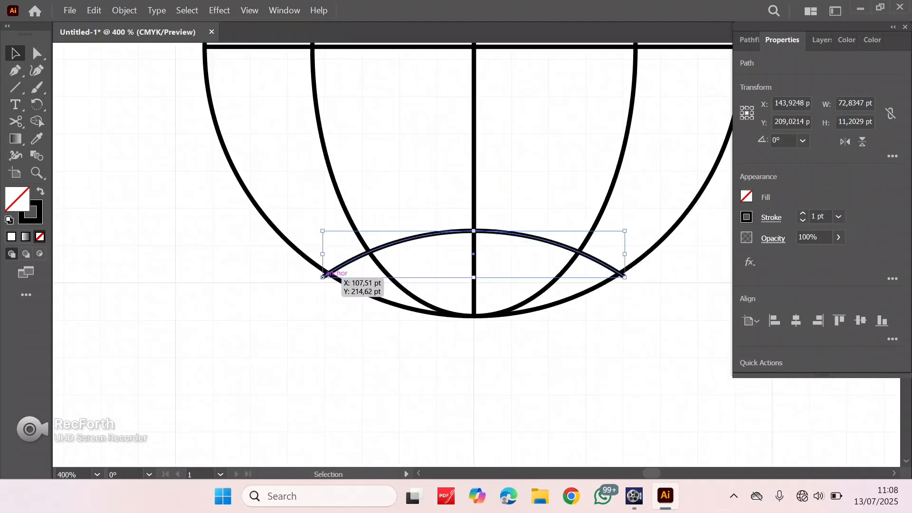
left_click_drag(323, 277, 619, 269)
key("a")
key("ctrl+minus")
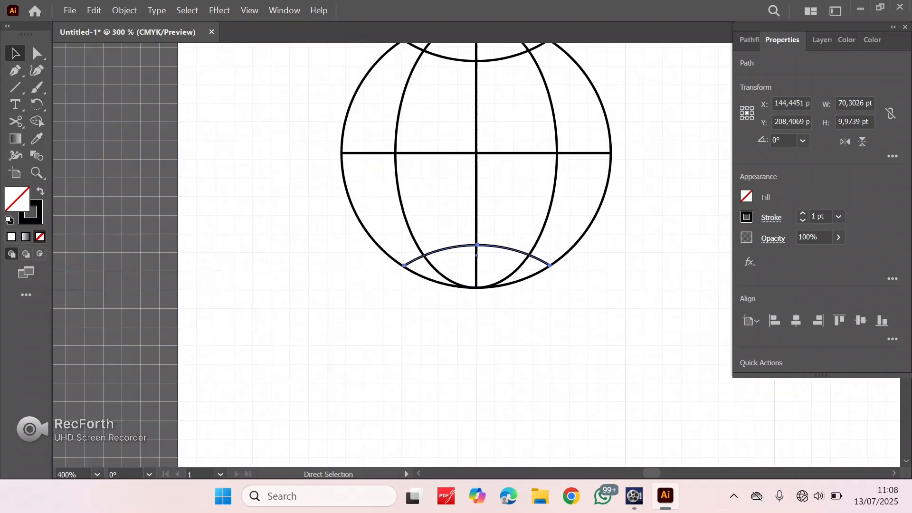
Step: Group all the circles, lines and arcs of the globe and select the group
key("v")
key("ctrl+shift+a")
key("ctrl+minus")
key("ctrl+minus")
left_click(495, 247)
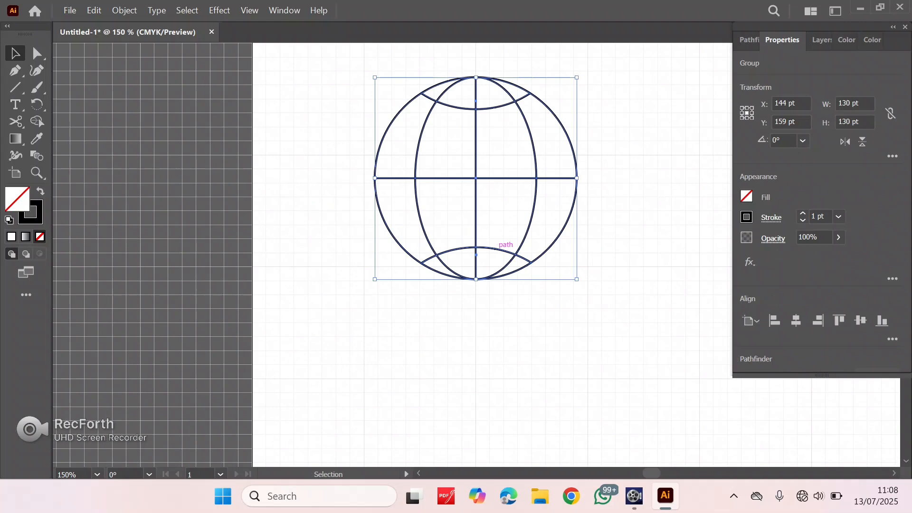
Step: Scale the globe group down proportionally to about 65 pt wide and place it in the artboard's upper-left corner
left_click(536, 249)
left_click(545, 251)
left_click_drag(577, 279, 576, 279)
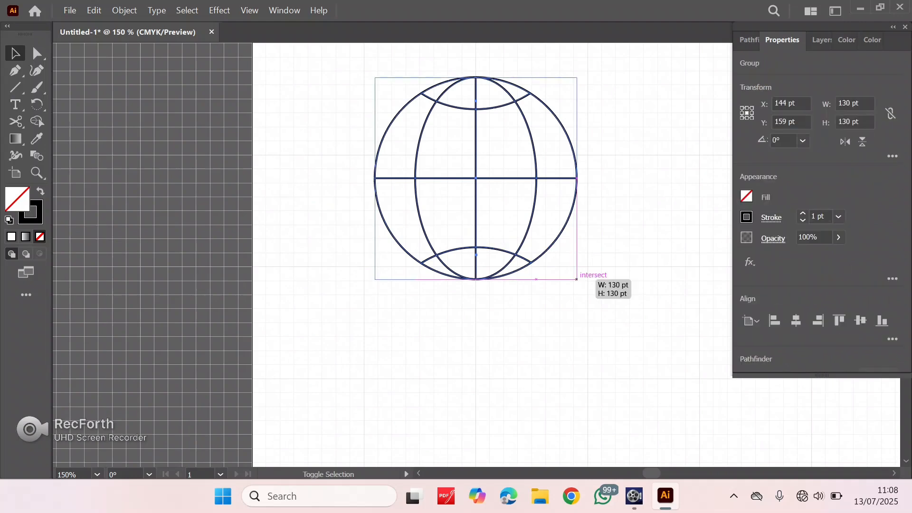
left_click_drag(576, 279, 526, 229)
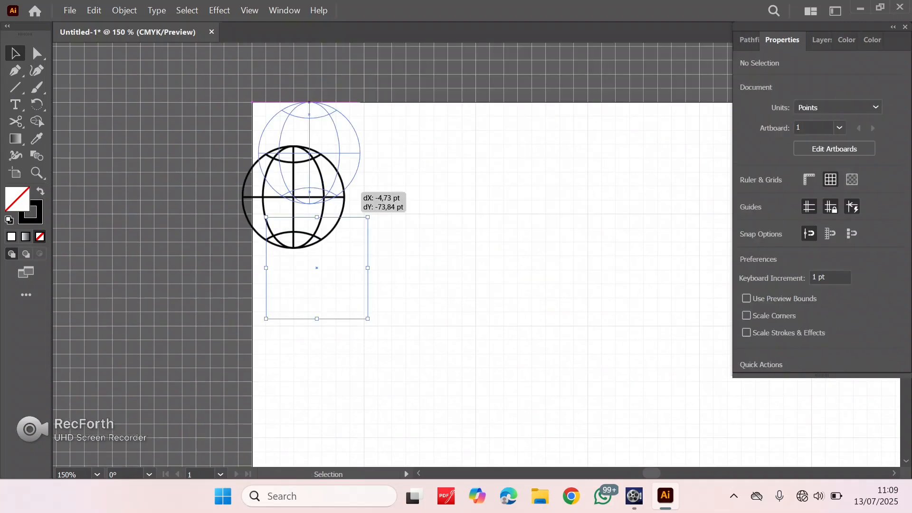
left_click_drag(359, 194, 363, 202)
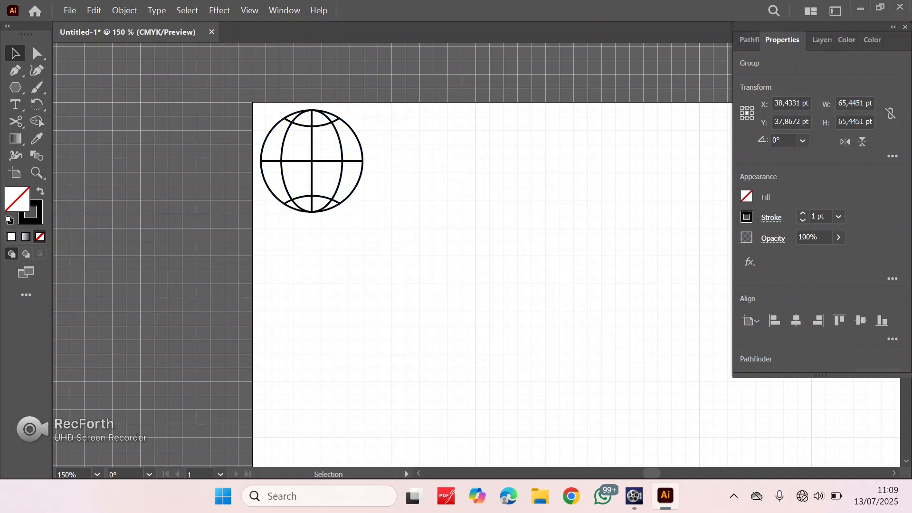
Step: Draw a three-sided polygon with a 50 pt radius beside the globe and move it slightly lower
left_click_drag(15, 87, 71, 121)
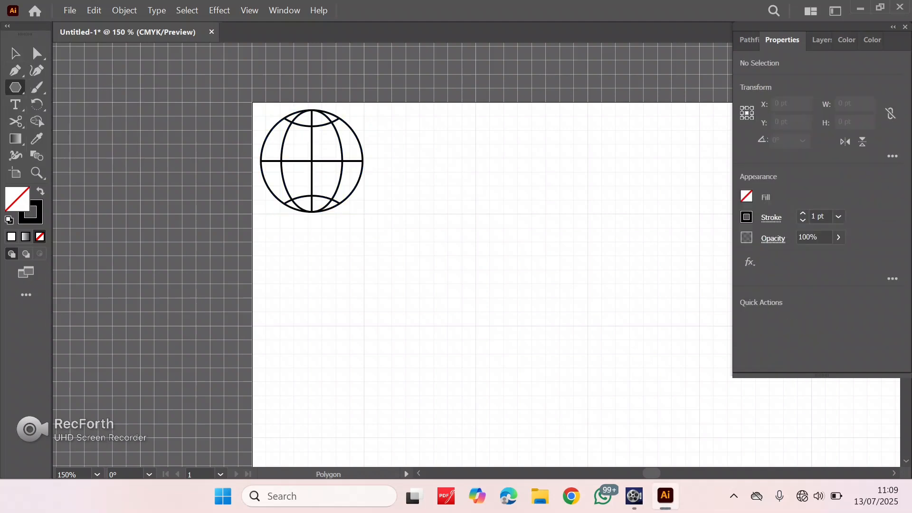
left_click(447, 256)
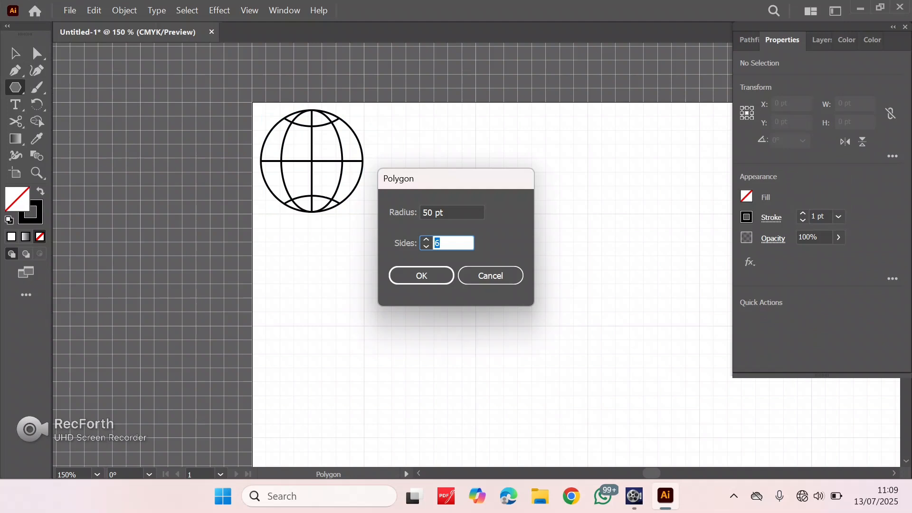
key("BackSpace")
type("3")
key("Return")
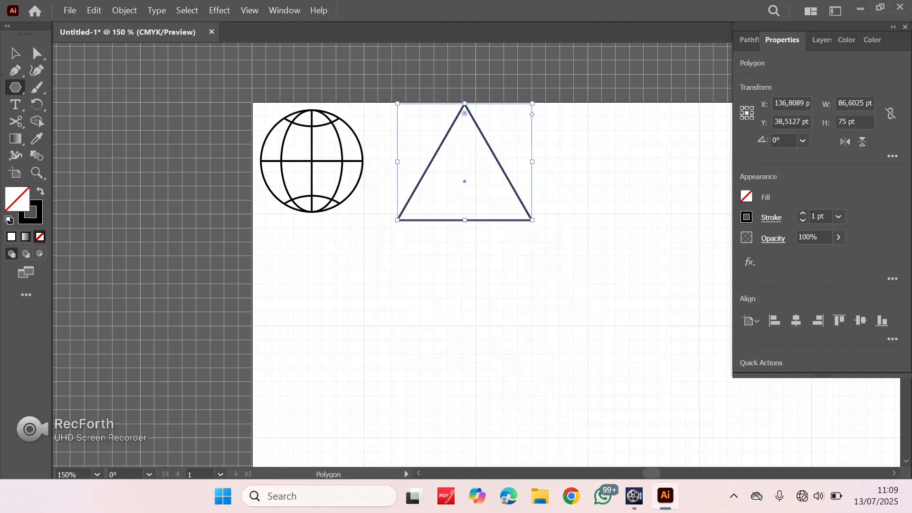
key("v")
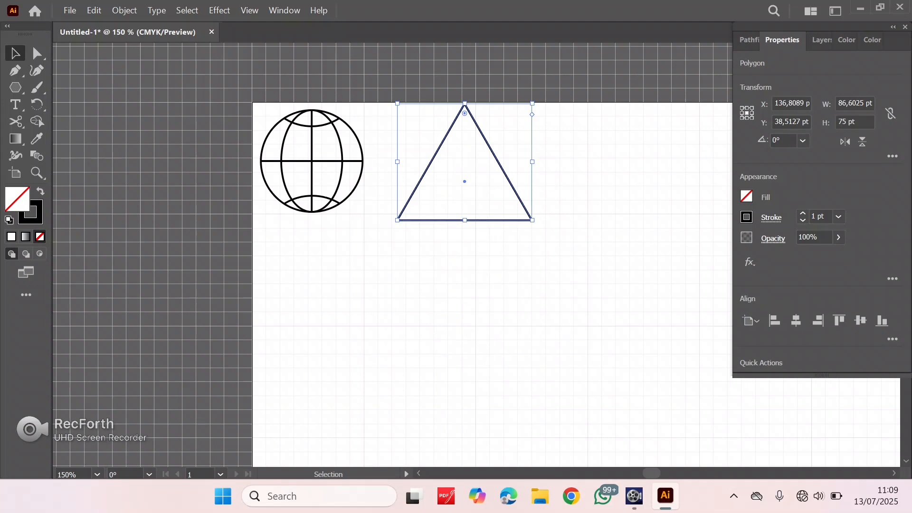
left_click_drag(522, 191, 529, 250)
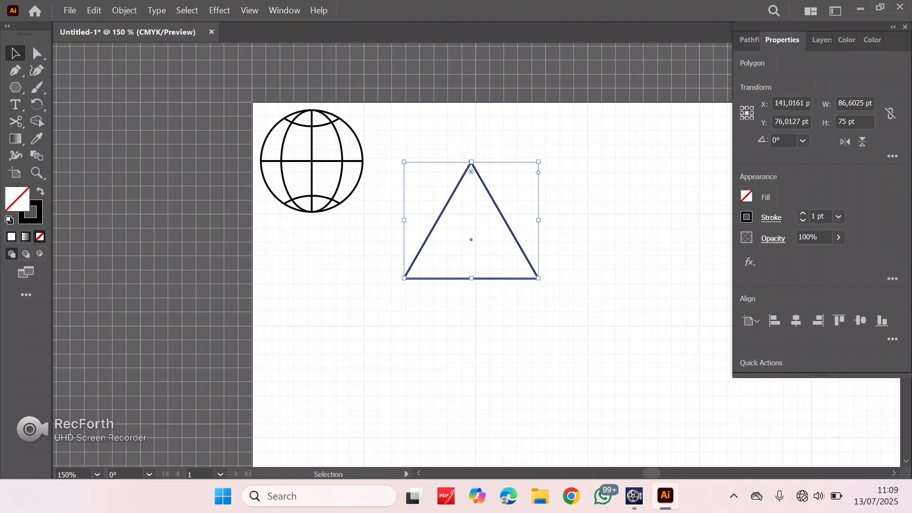
Step: Round all three corners of the triangle together, making the shape about 78 pt wide and 69 pt high
key("a")
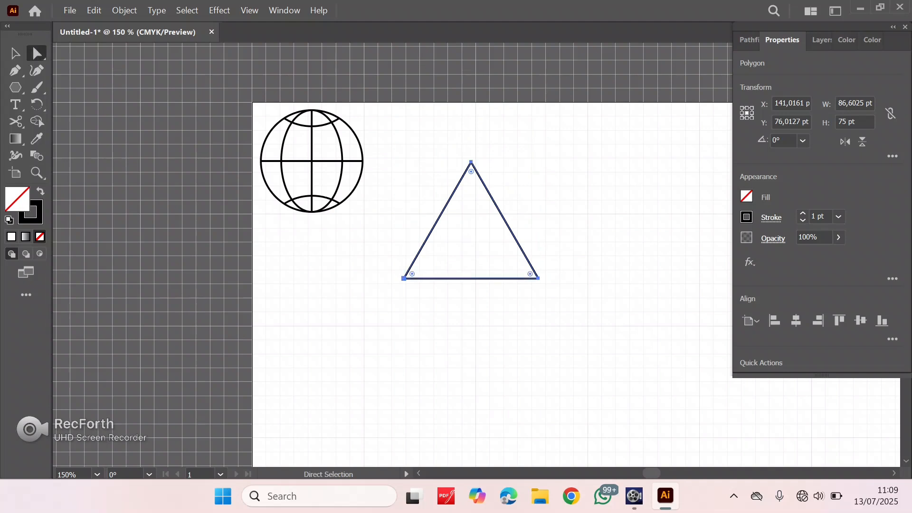
left_click(539, 278, "shift")
left_click(471, 162, "shift")
left_click_drag(471, 171, 470, 180)
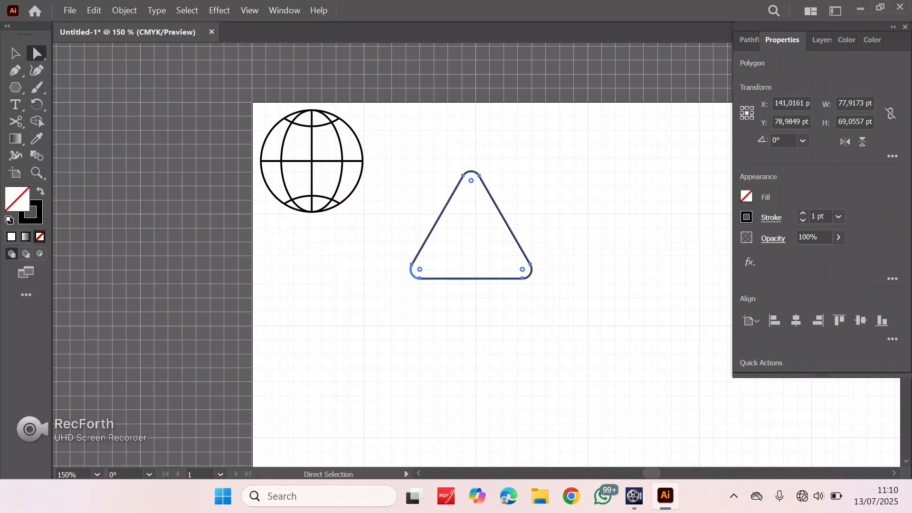
key("v")
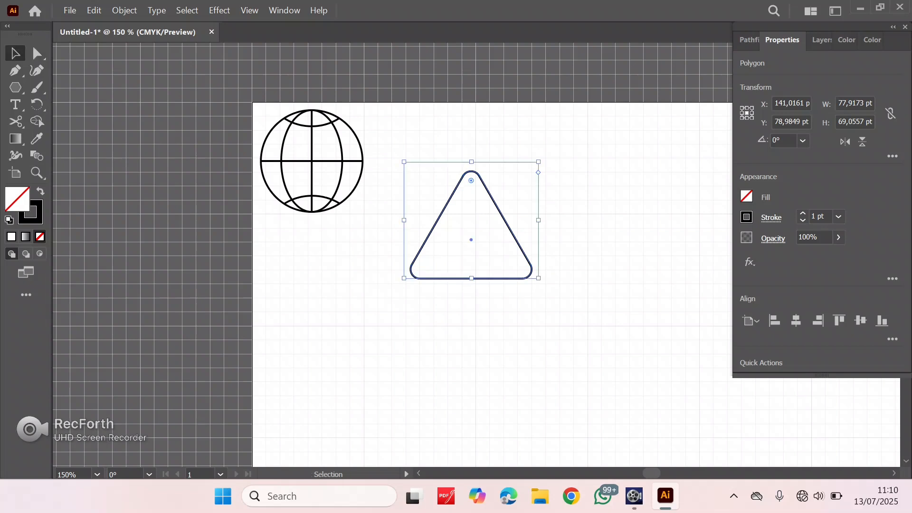
left_click(376, 280)
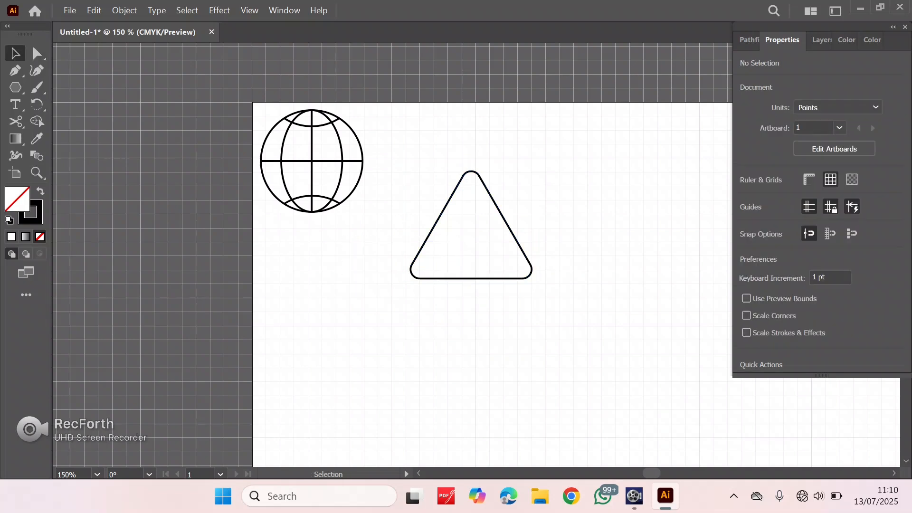
Step: Reduce the rounding of the triangle's corners so the shape is about 81 pt wide and 71 pt high
left_click(532, 277)
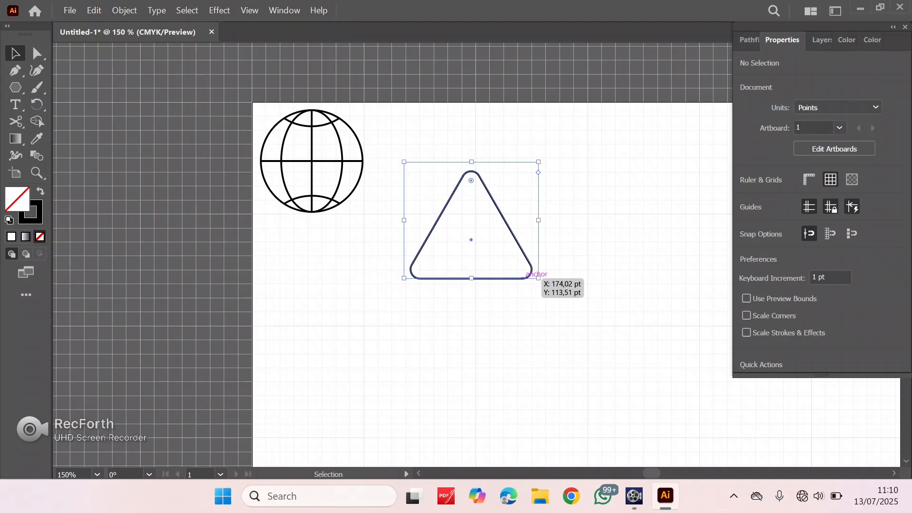
key("a")
left_click(37, 54)
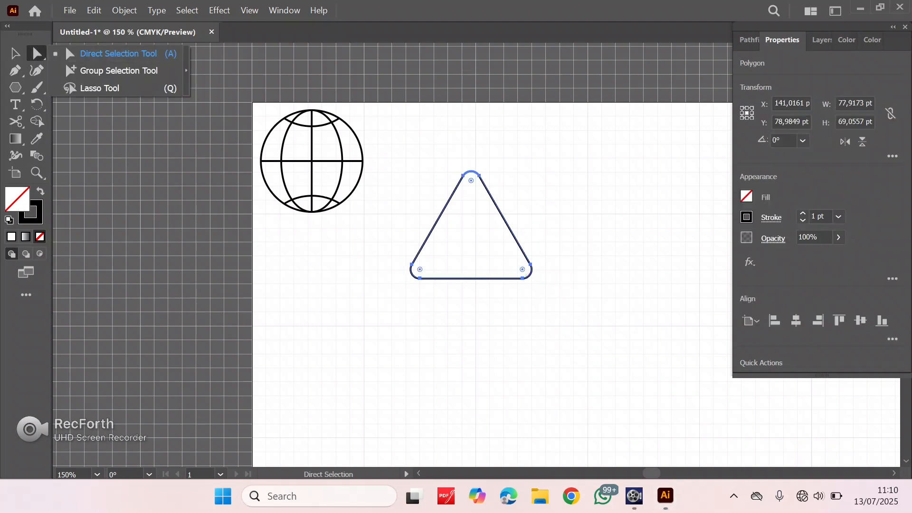
left_click(471, 181)
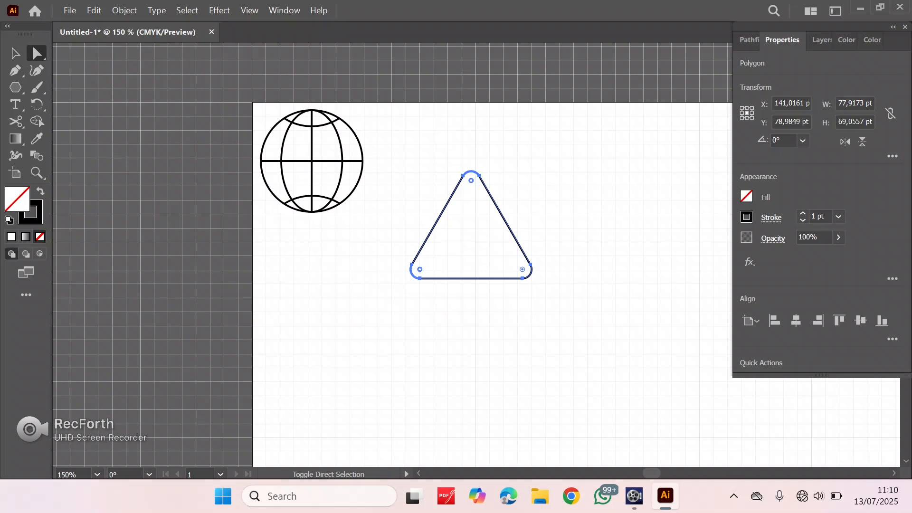
left_click_drag(523, 269, 539, 276)
left_click(573, 287)
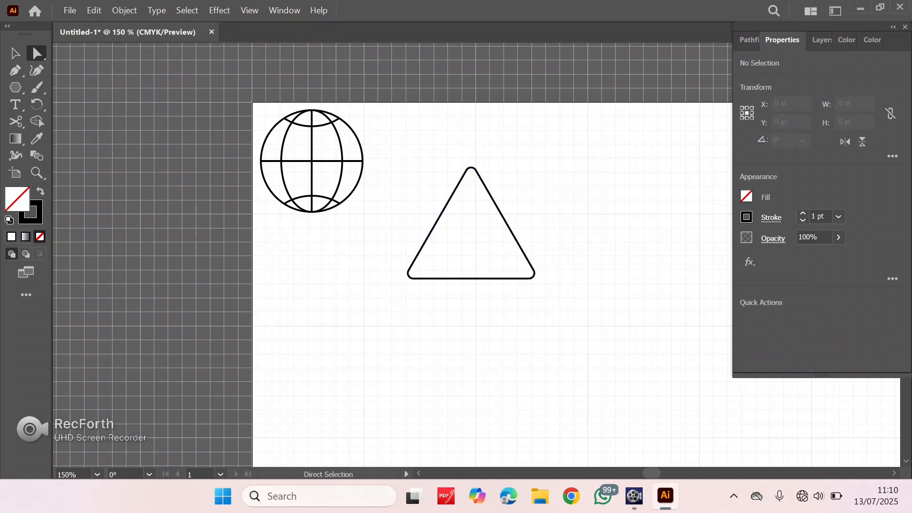
Step: Scale the rounded triangle down to about the globe's width and place it directly beside the globe, level with its top
left_click(15, 53)
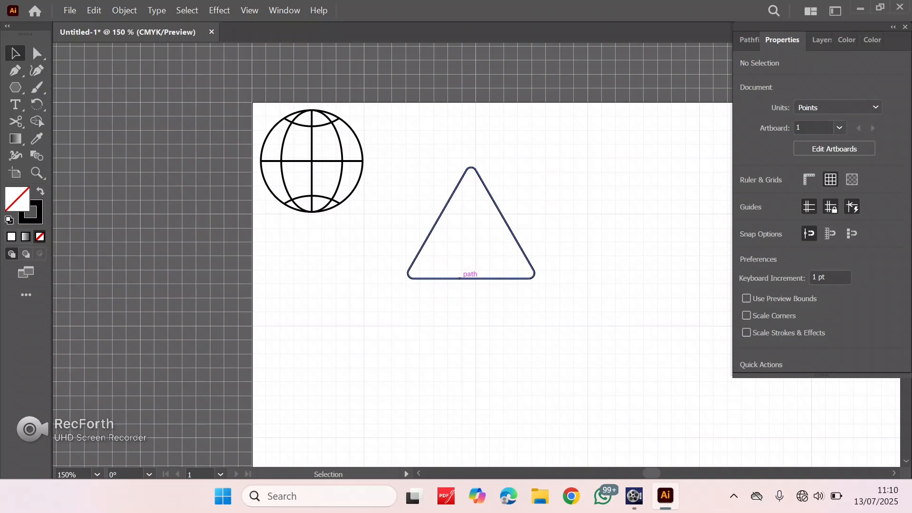
left_click(470, 278)
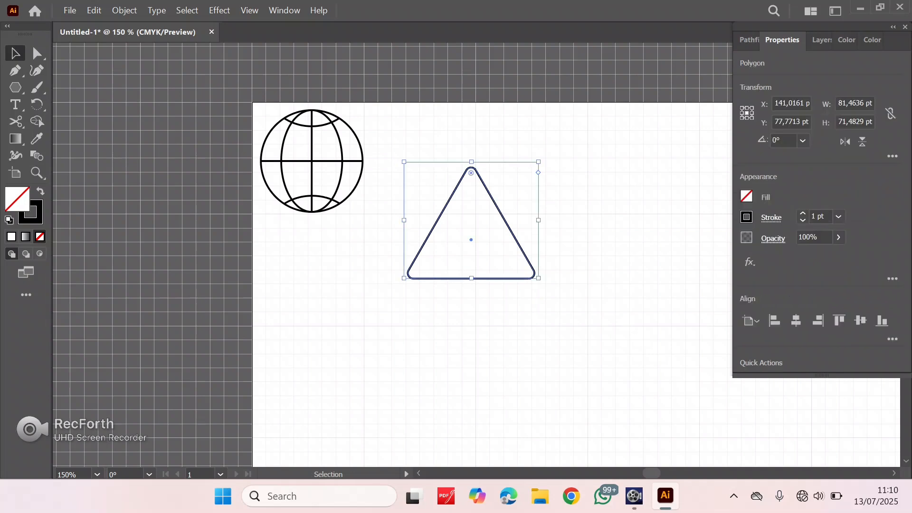
left_click_drag(538, 279, 515, 259)
left_click(527, 280)
left_click_drag(490, 260, 447, 201)
left_click(479, 247)
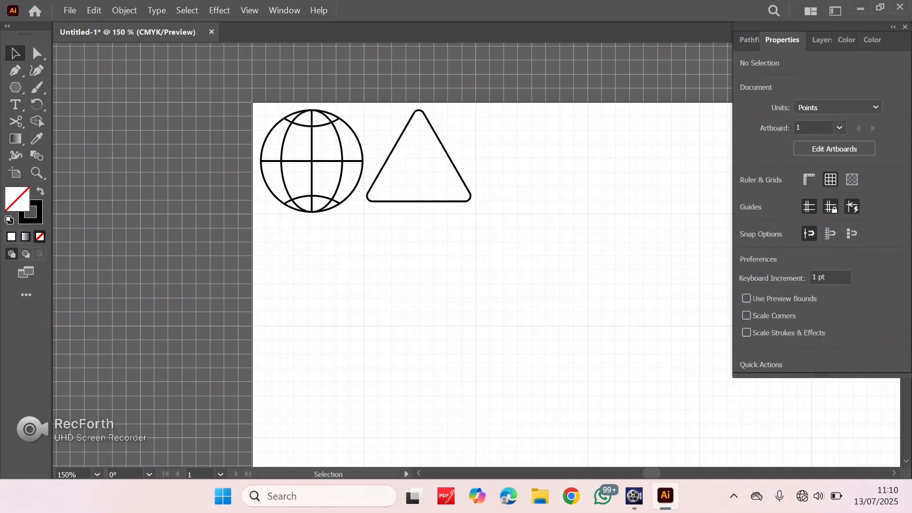
Step: Draw a square of about 62 pt below the triangle and slightly round its four corners
left_click(15, 87)
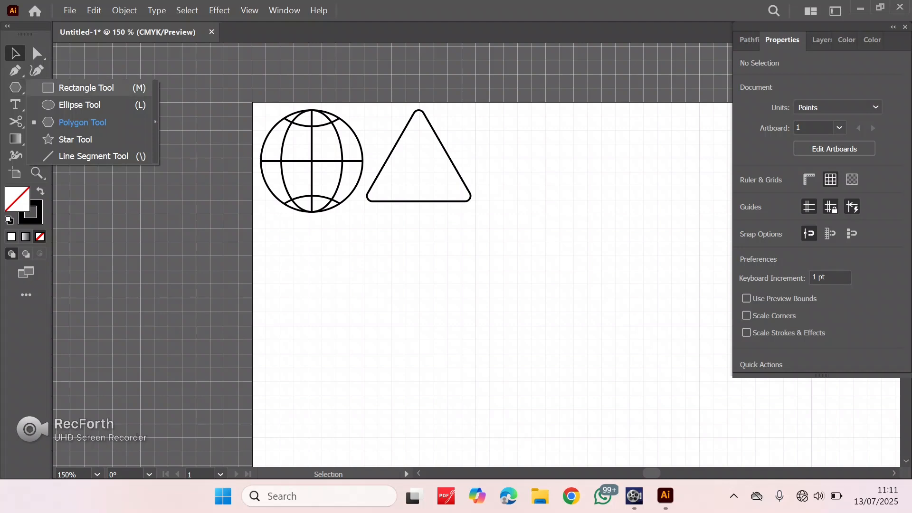
left_click(85, 87)
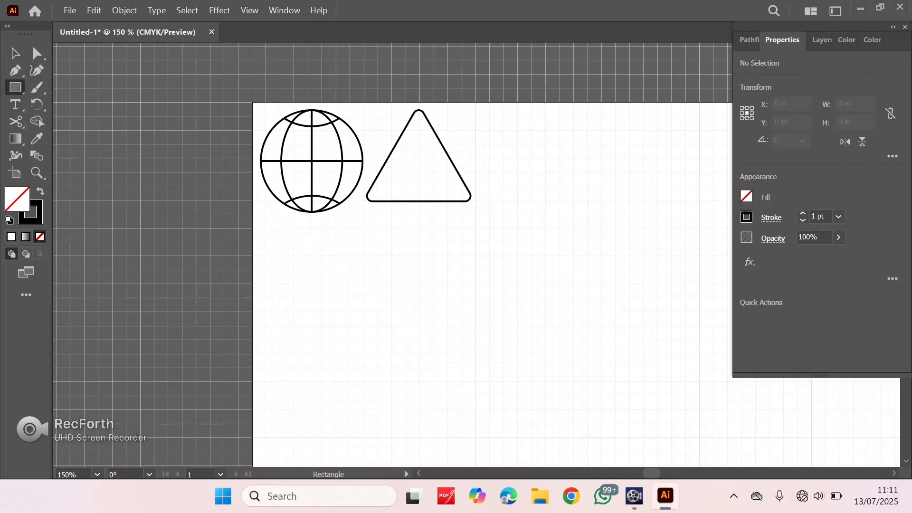
left_click_drag(387, 265, 483, 361)
left_click(37, 53)
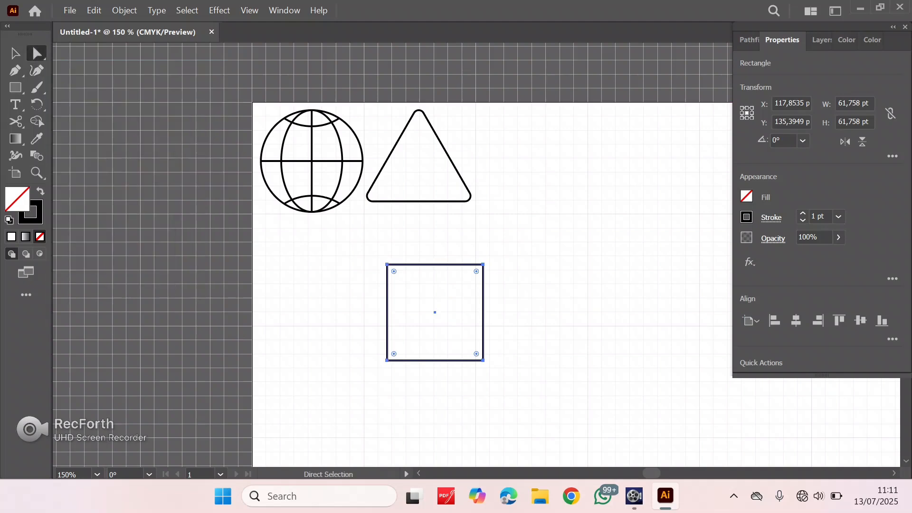
left_click(394, 272, "shift")
left_click_drag(393, 354, 395, 353)
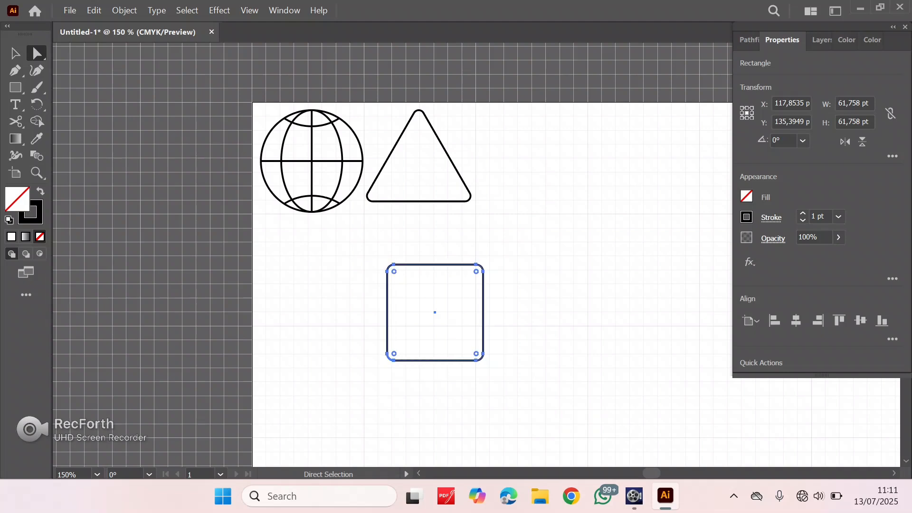
Step: Move the rounded square up beside the triangle, aligned with the tops of the other icons
key("v")
left_click(478, 355)
left_click_drag(481, 357, 579, 203)
Step: Draw a circle about 24 pt across and place it and a copy one above the other beside the rounded square
left_click(15, 87)
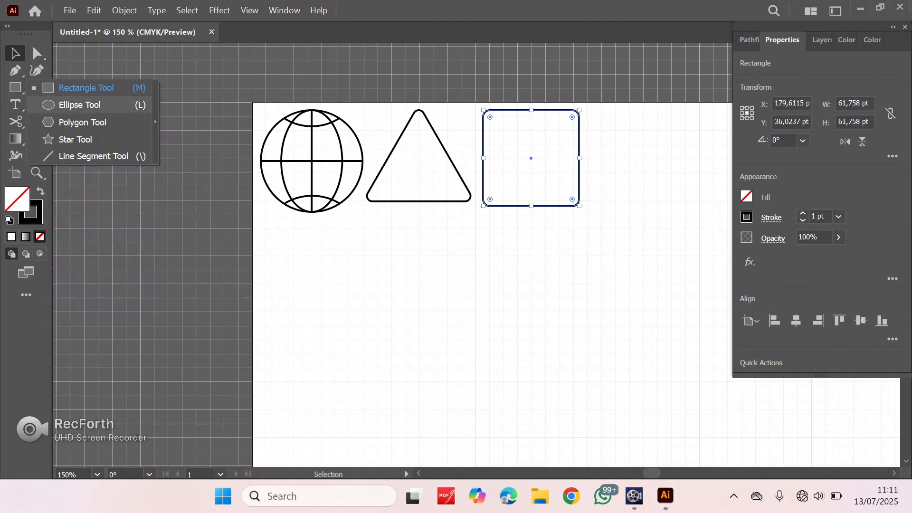
left_click(80, 104)
left_click_drag(290, 259, 327, 296)
left_click(16, 53)
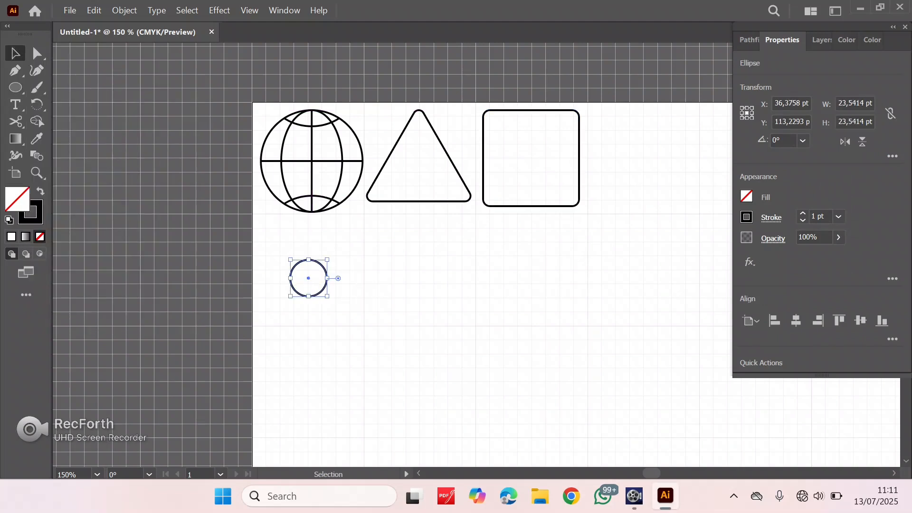
left_click(351, 306)
left_click(317, 294)
left_click_drag(317, 294, 651, 187)
Step: Give the globe group a dark blue stroke and adjust it in RGB mode to hex 26224F
left_click(341, 172)
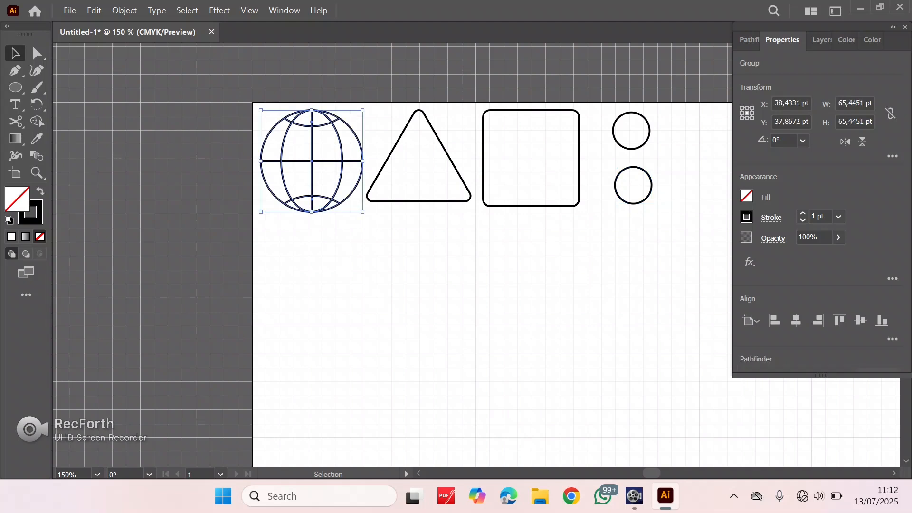
left_click(746, 217)
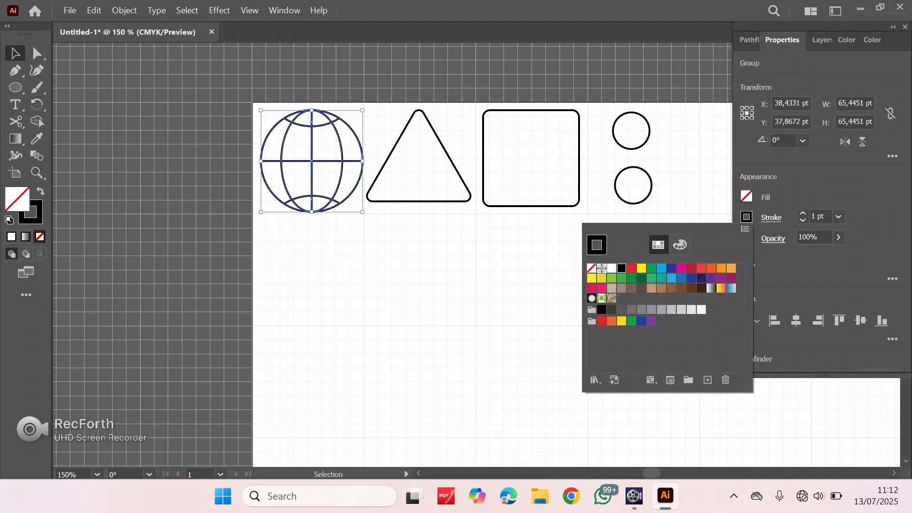
left_click(701, 278)
left_click(680, 244)
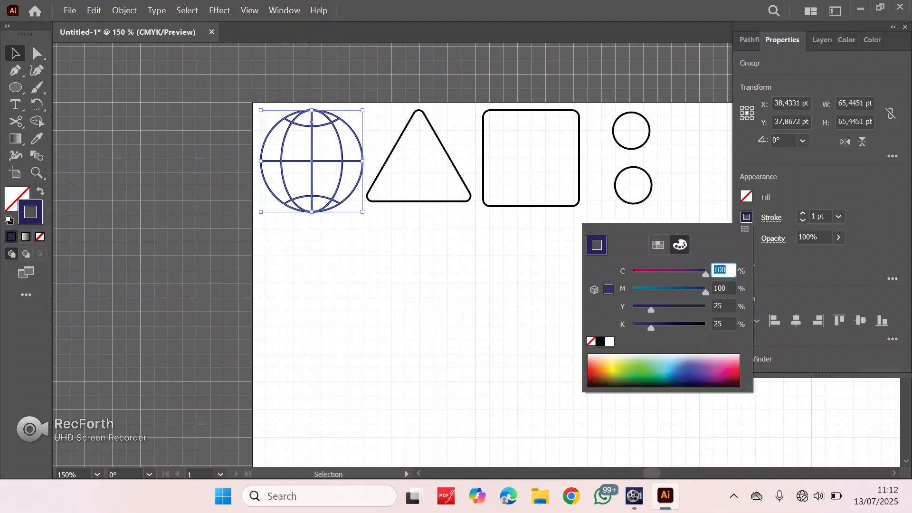
left_click(745, 229)
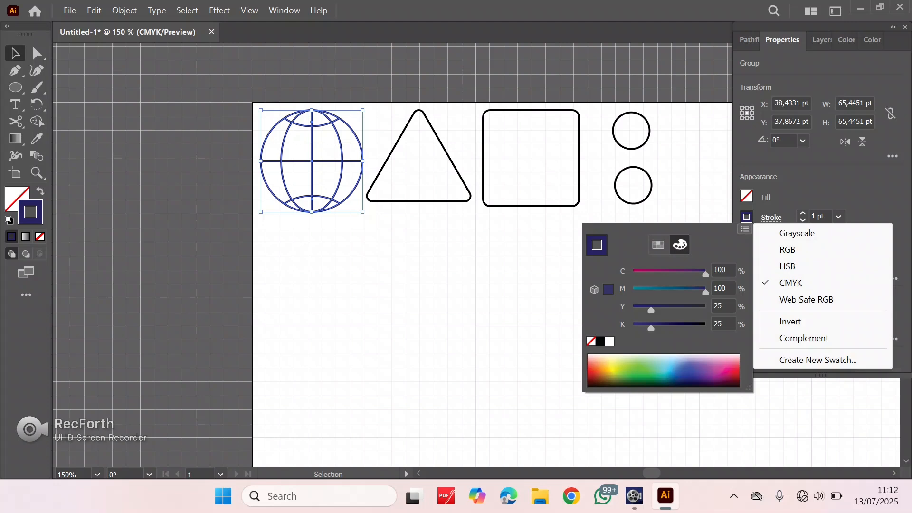
left_click(787, 249)
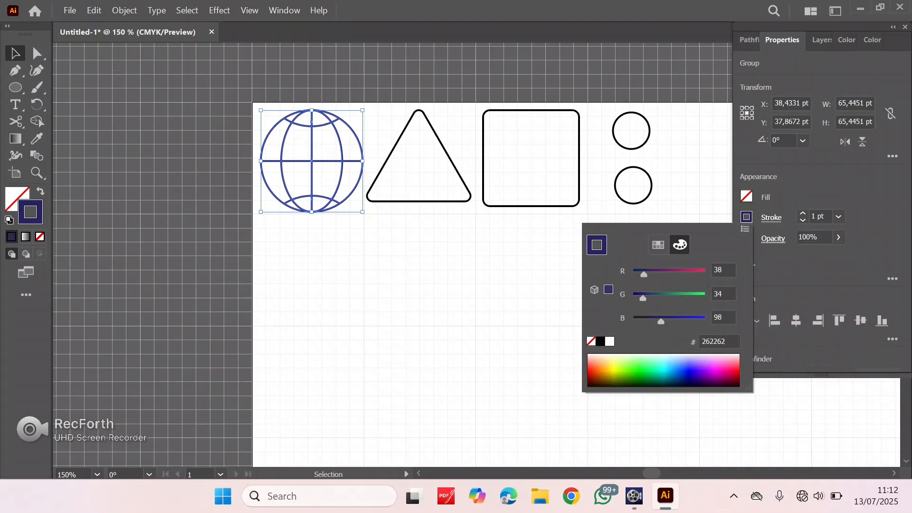
left_click(397, 266)
left_click(343, 201)
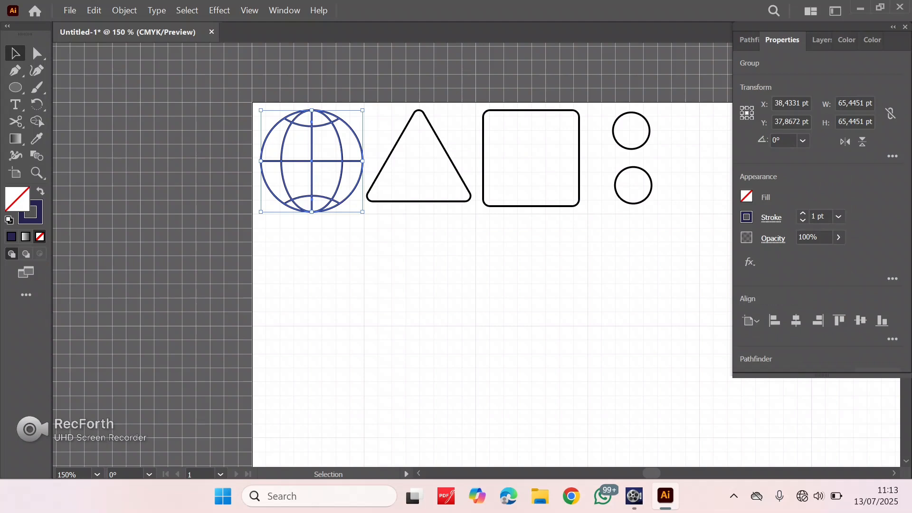
left_click(746, 217)
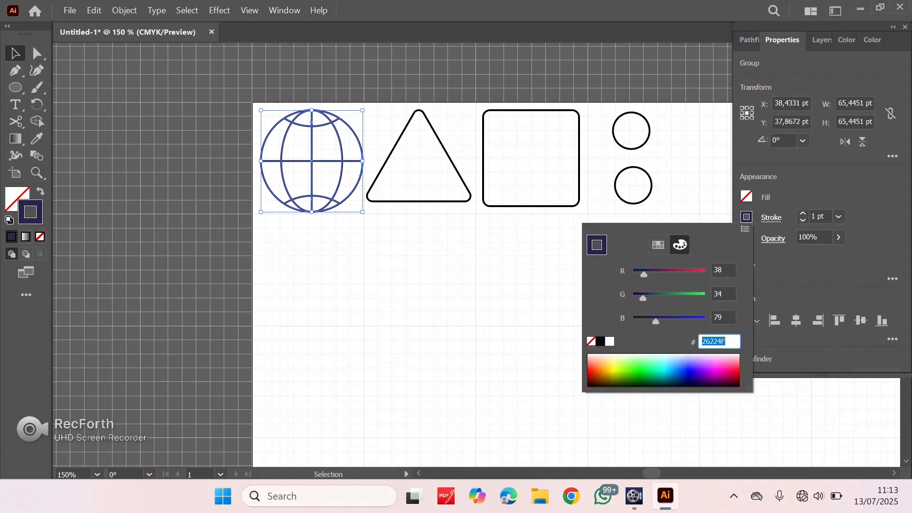
left_click(557, 206)
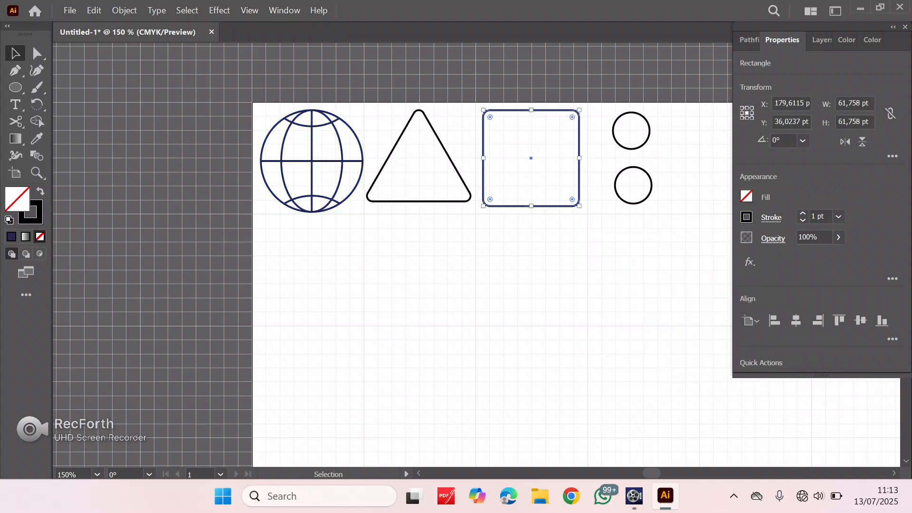
left_click(746, 217)
left_click(746, 196)
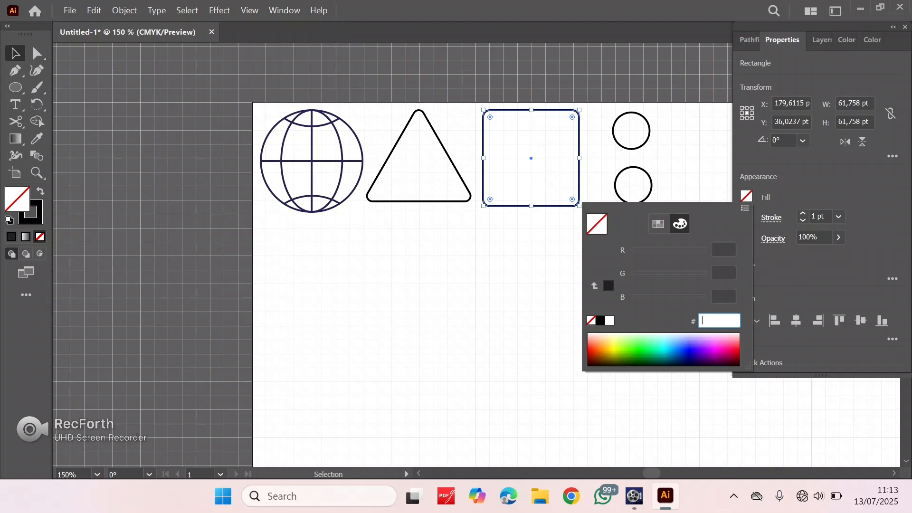
Step: Select the globe group and copy the hex code 26224F of its stroke colour
left_click(360, 183)
left_click(746, 217)
key("ctrl+c")
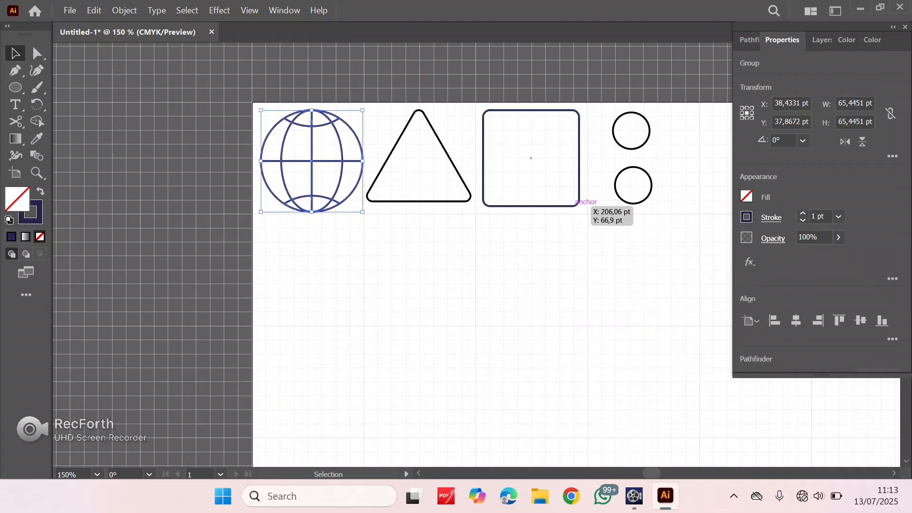
Step: Remove the rounded square's stroke and fill it with the globe's dark blue
left_click(579, 202)
left_click(746, 217)
left_click(591, 341)
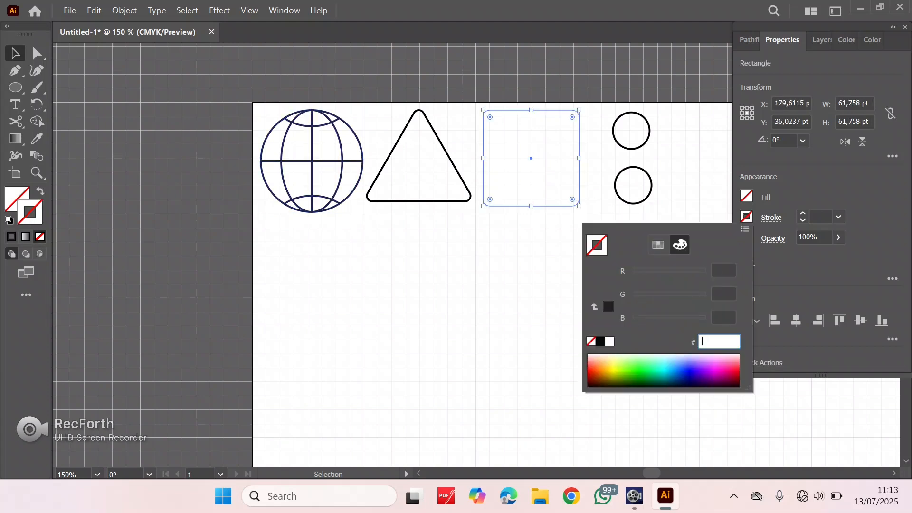
left_click(746, 196)
left_click(656, 193)
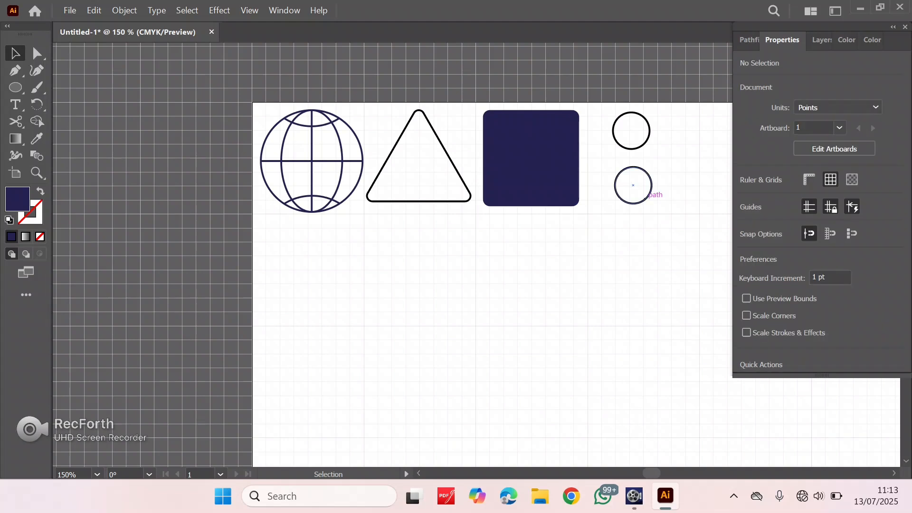
Step: Fill the lower small circle with the copied dark blue and remove its stroke
left_click(651, 190)
left_click(746, 196)
key("ctrl+v")
key("Return")
left_click(746, 217)
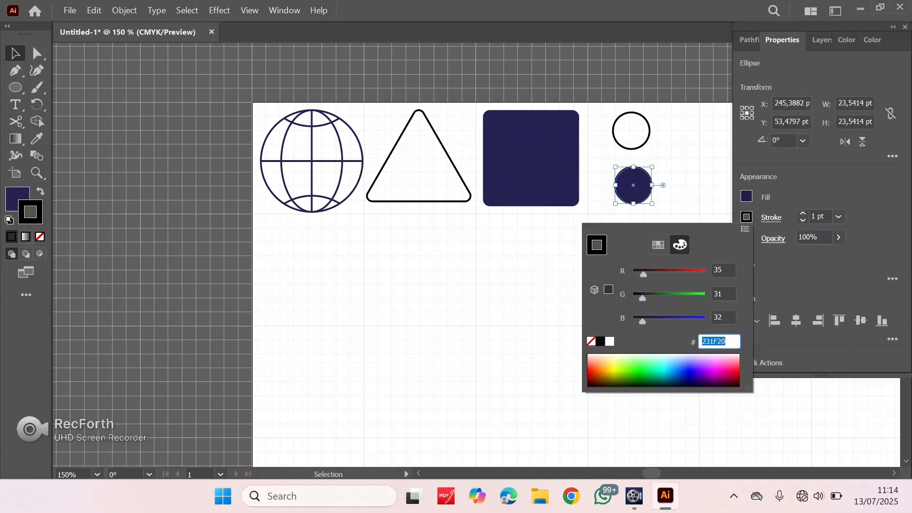
left_click(591, 341)
left_click(536, 328)
Step: Fill the rounded triangle with orange and adjust the fill in RGB mode to hex F26511
left_click(451, 160)
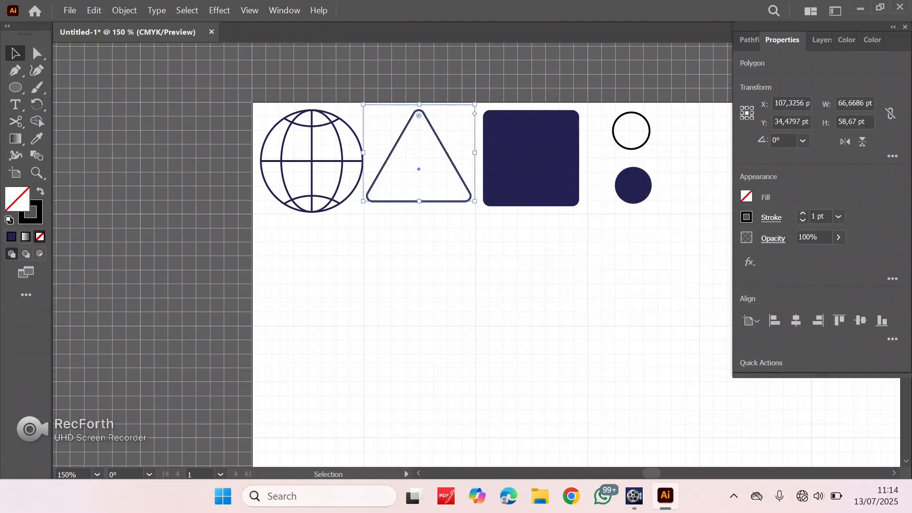
left_click(746, 196)
left_click(658, 224)
left_click(611, 258)
left_click(680, 223)
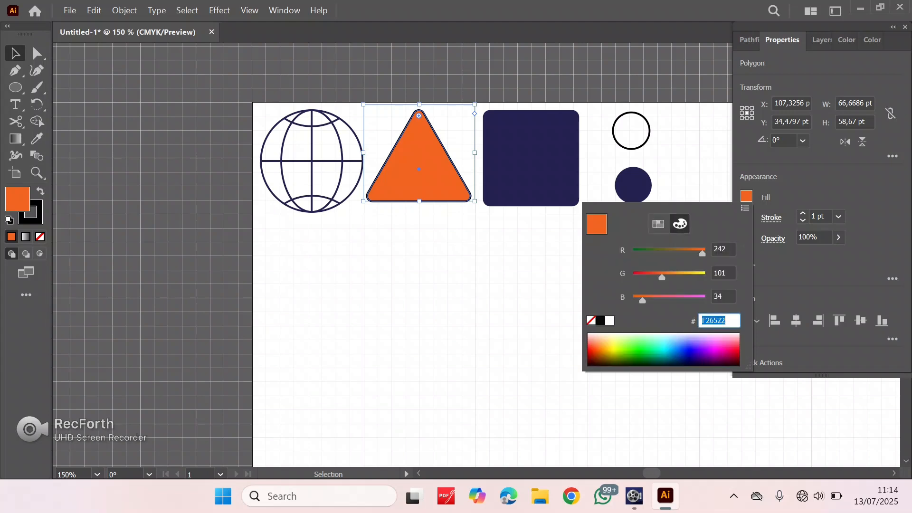
type("F27222")
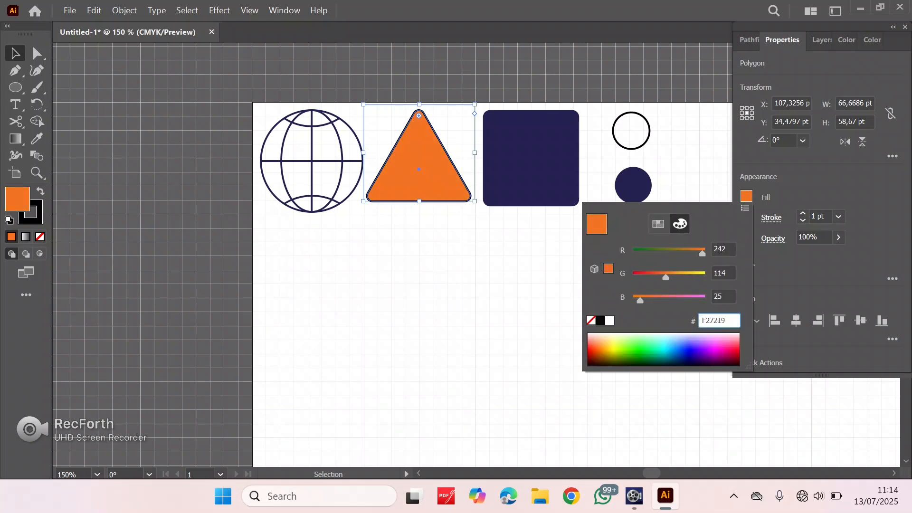
type("F26511")
key("Return")
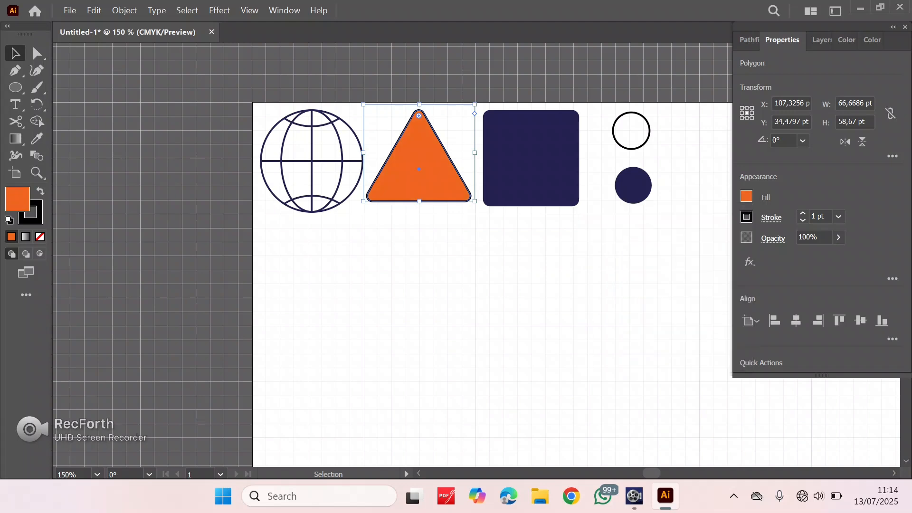
Step: Remove the rounded triangle's stroke and copy the hex code of its orange fill
left_click(503, 266)
left_click(455, 172)
left_click(746, 217)
left_click(591, 341)
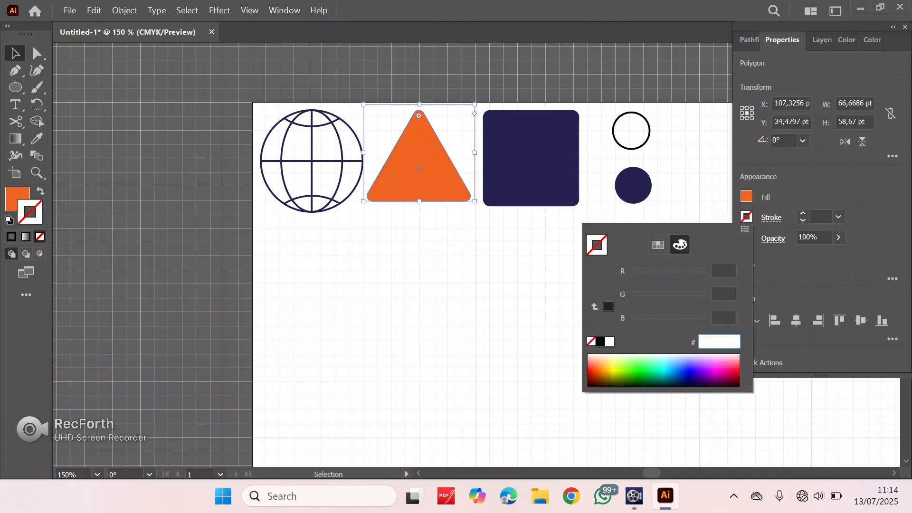
left_click(746, 196)
left_click(746, 196)
key("ctrl+c")
Step: Fill the upper small circle with the copied orange and remove its stroke
left_click(631, 149)
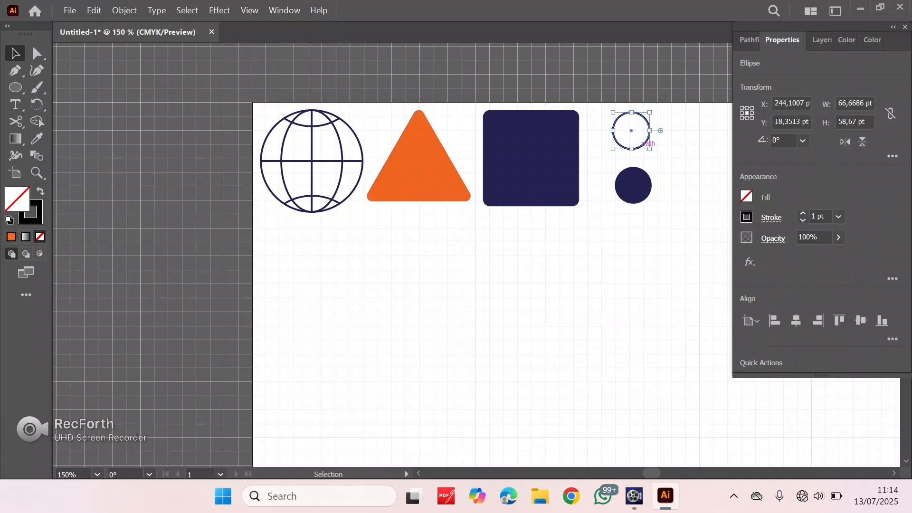
left_click(746, 197)
key("ctrl+v")
key("Return")
left_click(746, 217)
left_click(590, 341)
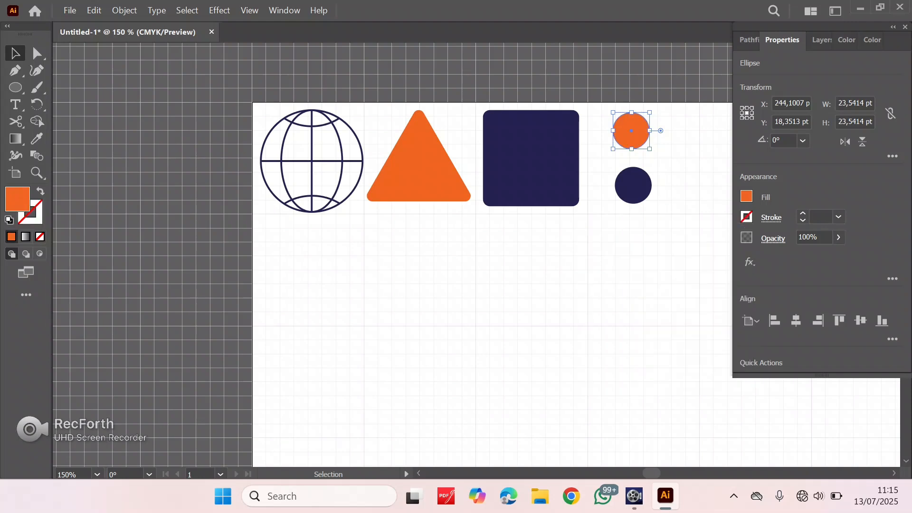
left_click(536, 295)
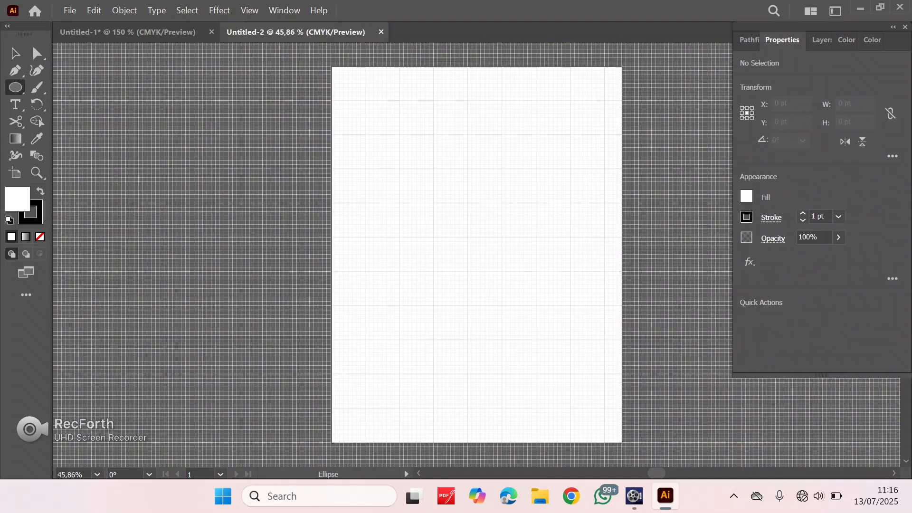
Step: Draw a circle about 111 pt across near the upper-left corner of the new artboard
left_click_drag(16, 88, 71, 104)
left_click_drag(356, 93, 410, 146)
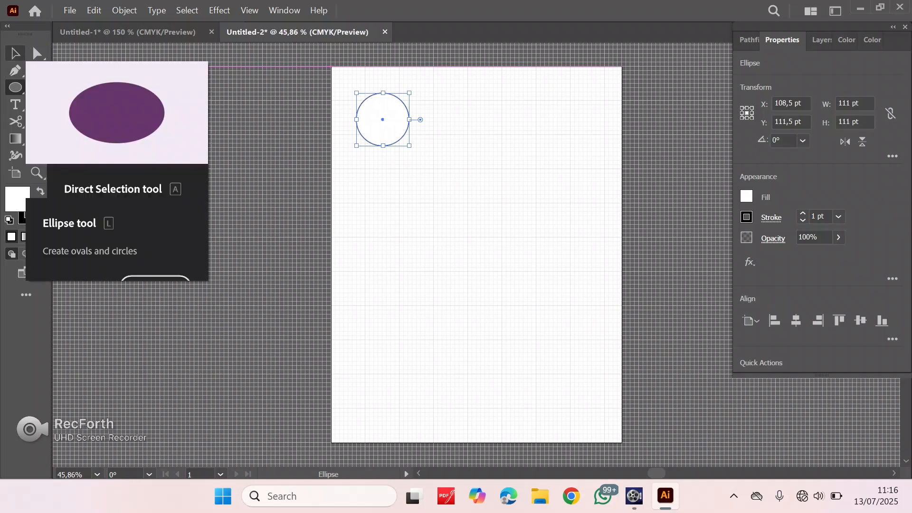
key("v")
Step: Fill the circle with dark blue hex 23224F and remove its stroke
left_click(746, 196)
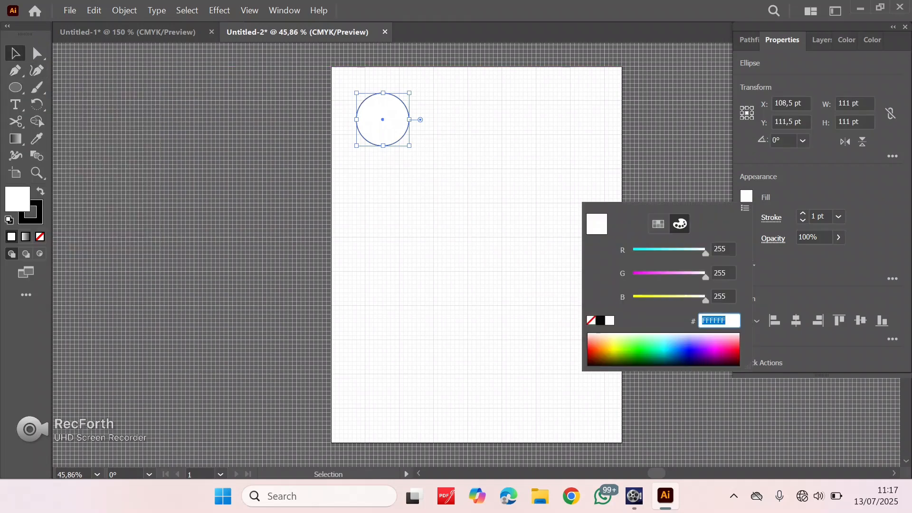
key("ctrl+v")
key("Return")
left_click(746, 217)
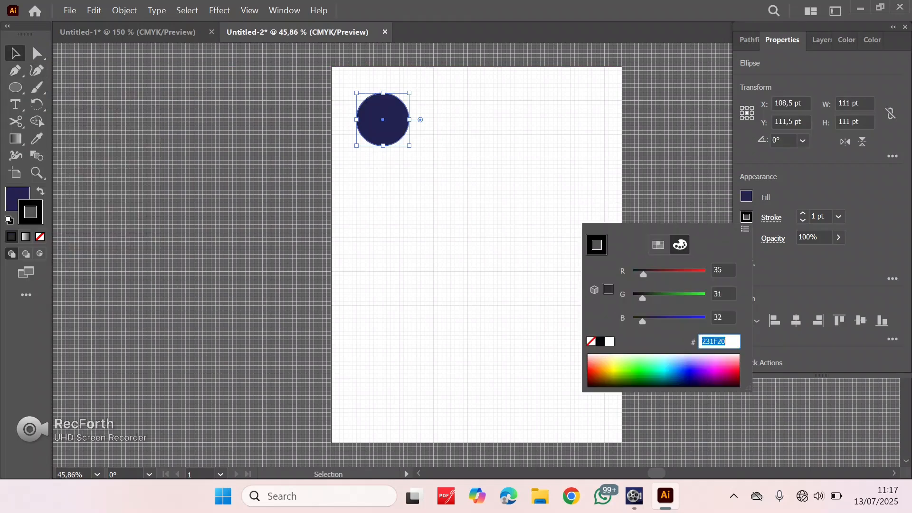
left_click(591, 341)
left_click(15, 197)
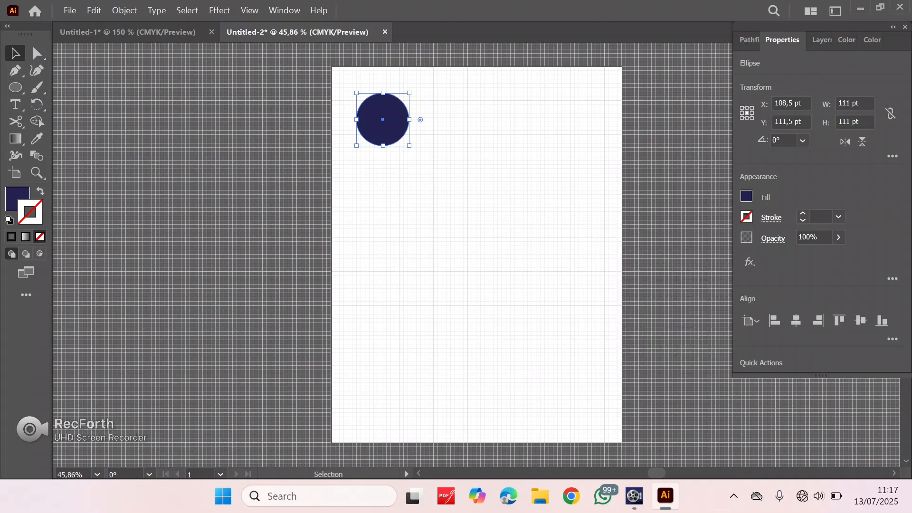
Step: Duplicate the dark blue circle in place, fill the copy white and shrink it about the shared centre
key("ctrl+c")
left_click(746, 196)
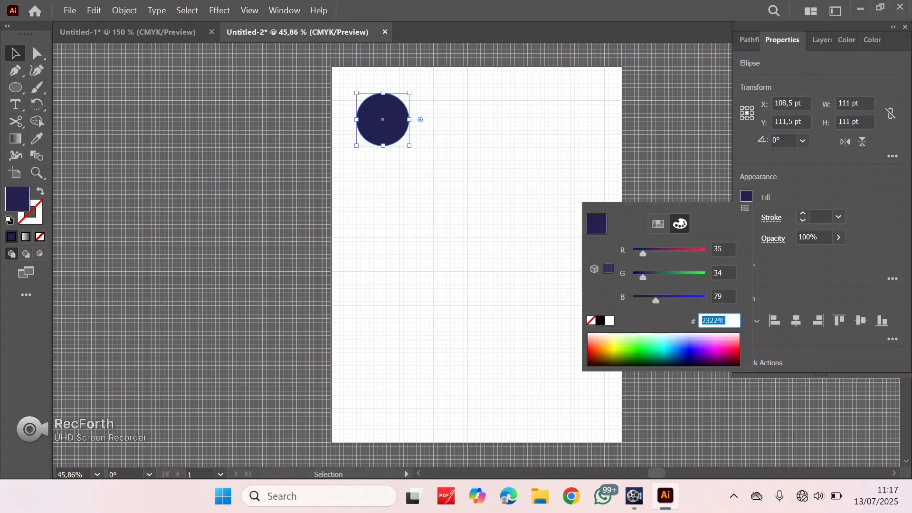
left_click(609, 319)
left_click_drag(409, 145, 347, 96)
Step: Select the white and dark blue circles and group them as a ring
left_click(425, 152)
left_click(392, 133)
left_click(424, 147)
key("ctrl+g")
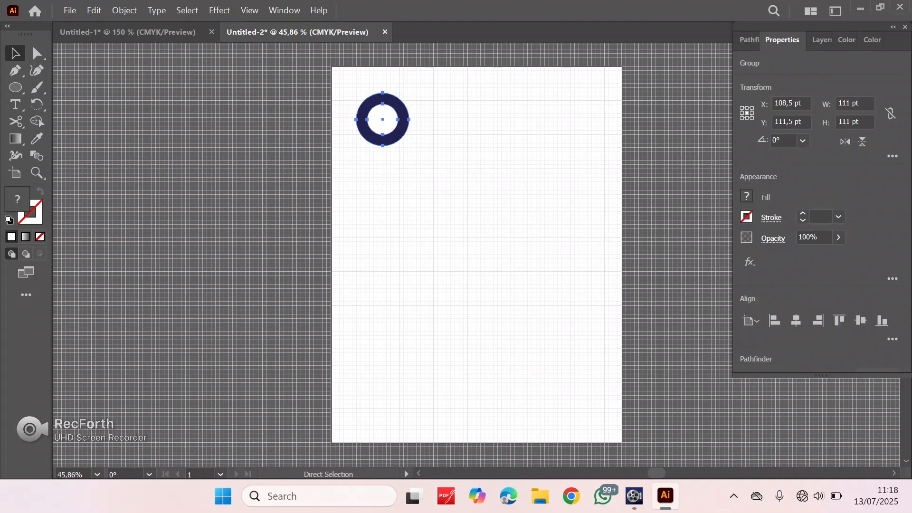
Step: Shrink the ring to about 78 pt across and move it down toward the middle of the artboard
left_click(424, 147)
left_click(400, 138)
left_click_drag(409, 146, 474, 176)
left_click(422, 142)
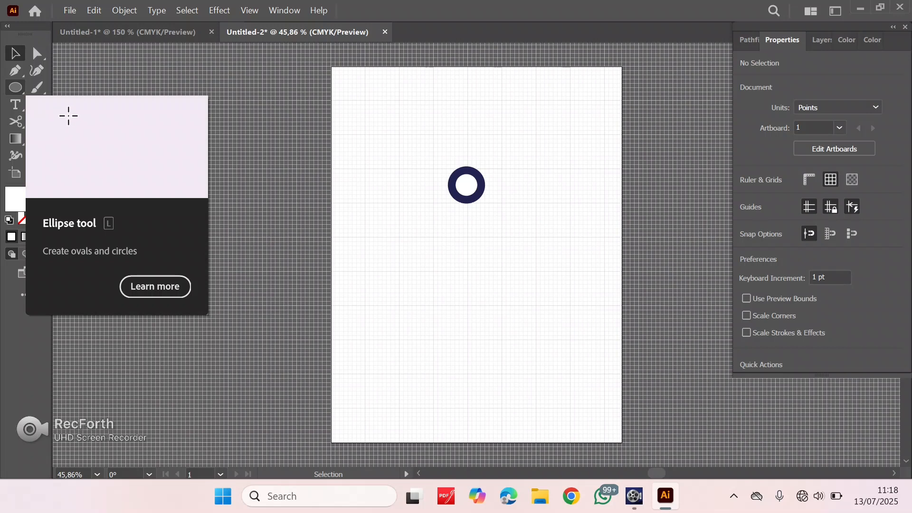
Step: Draw an upright rectangle about 36 pt wide and 101 pt high above and to the left of the ring
right_click(16, 87)
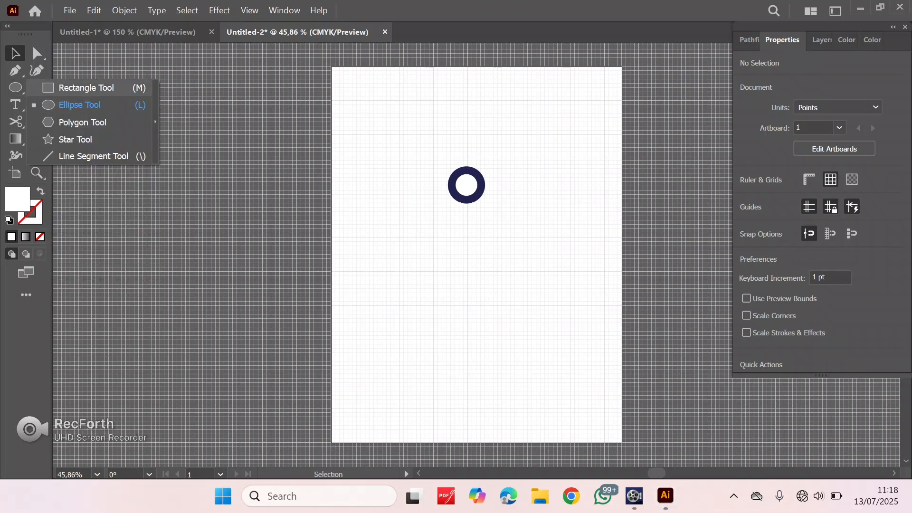
left_click(86, 88)
mouse_move(366, 101)
left_mouse_down()
mouse_move(379, 113)
mouse_move(385, 150)
left_mouse_up()
left_click(746, 196)
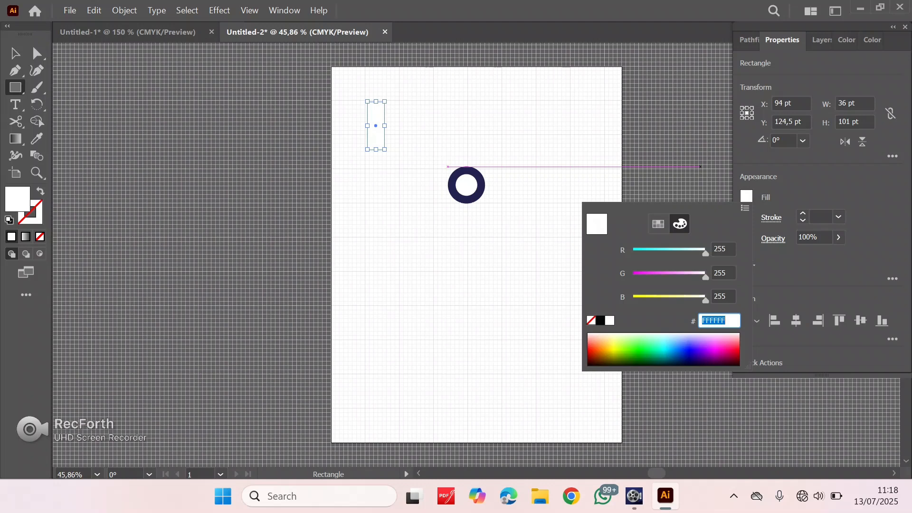
key("ctrl+v")
key("Escape")
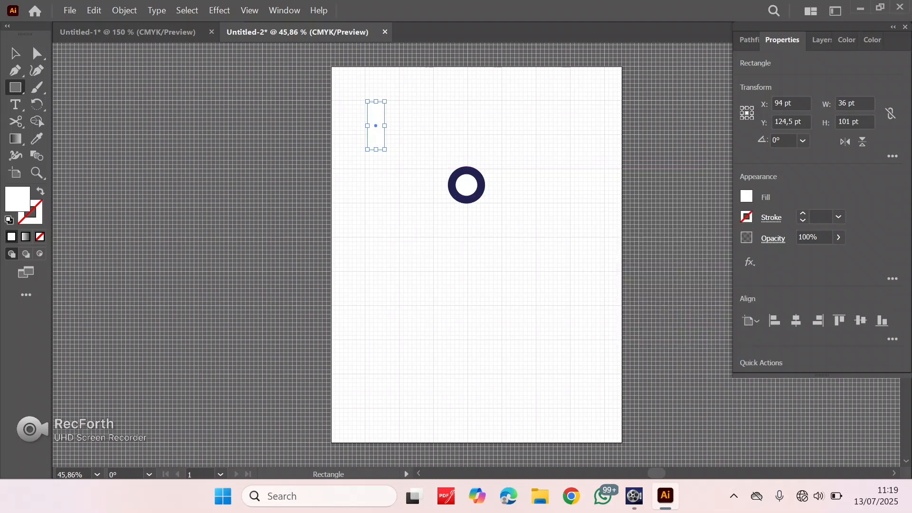
Step: Sample the ring's dark blue with the Eyedropper to fill the upright rectangle
key("i")
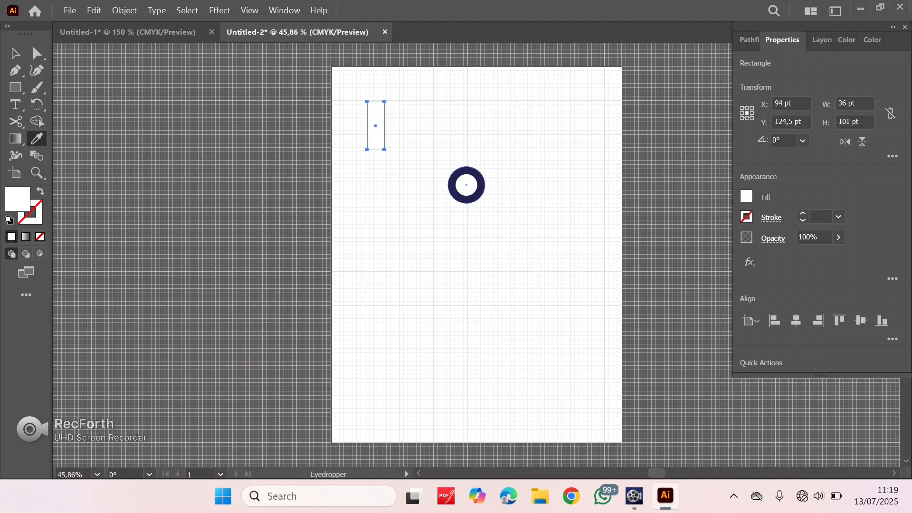
left_click(452, 185)
key("v")
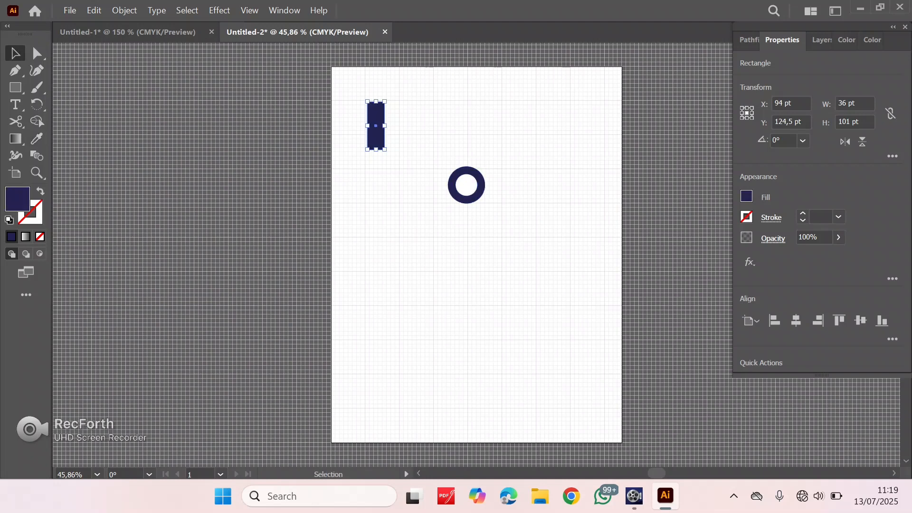
Step: Narrow the rectangle to about 25.5 pt wide and fully round its two top corners
key("ctrl+1")
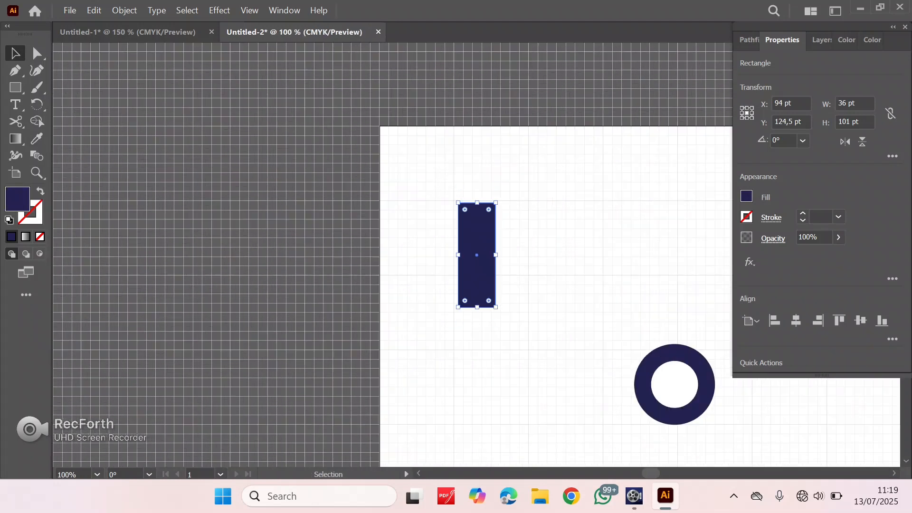
left_click_drag(495, 255, 484, 255)
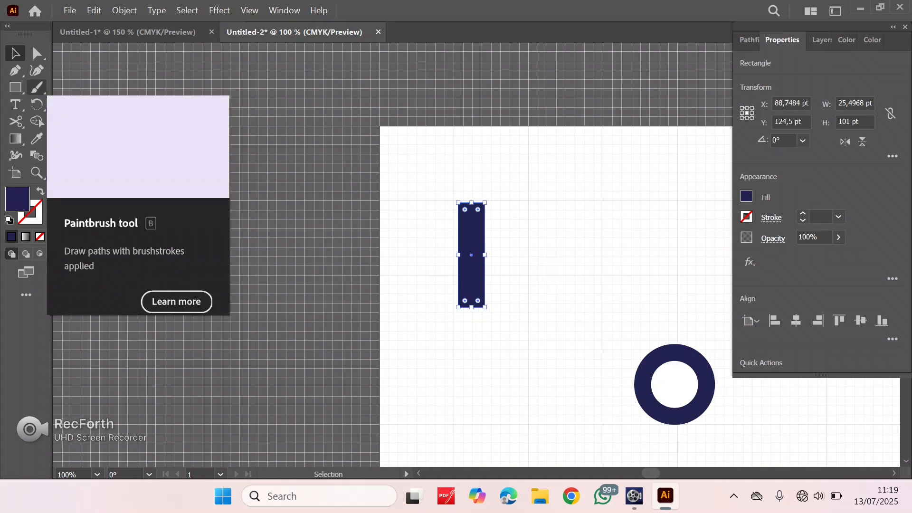
left_click(37, 53)
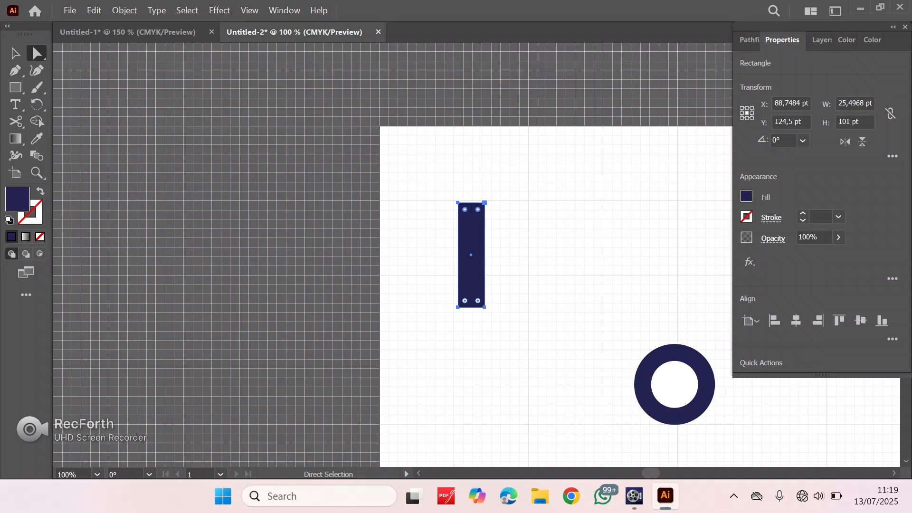
left_click_drag(478, 210, 478, 222)
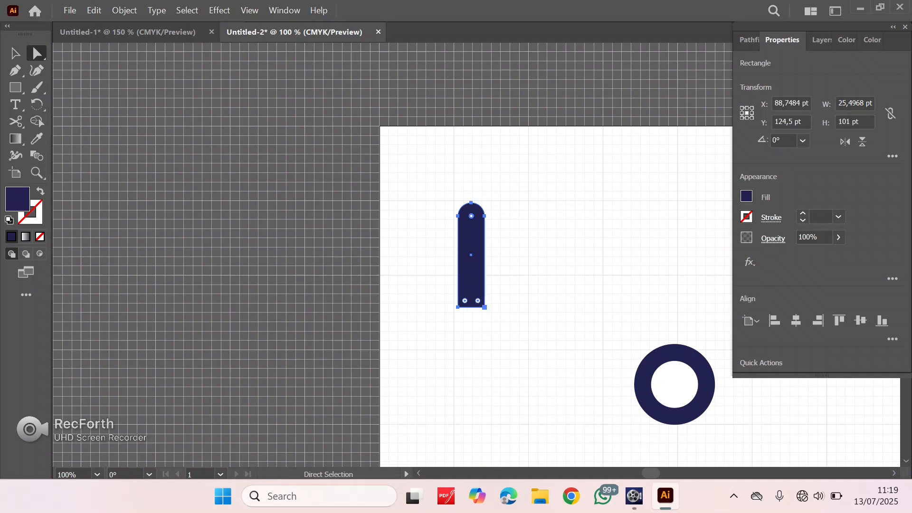
key("v")
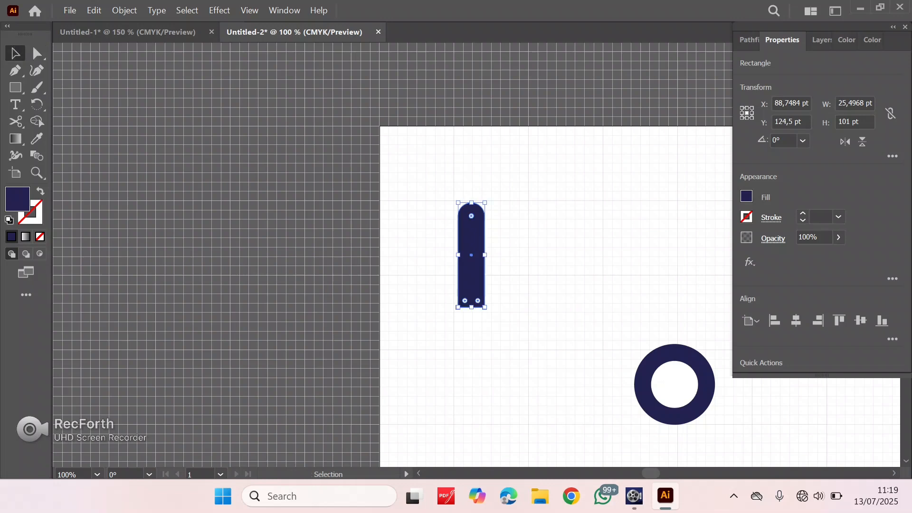
Step: Shorten the round-topped bar to about half its height and place it centred over the top of the ring
left_click_drag(471, 306, 471, 257)
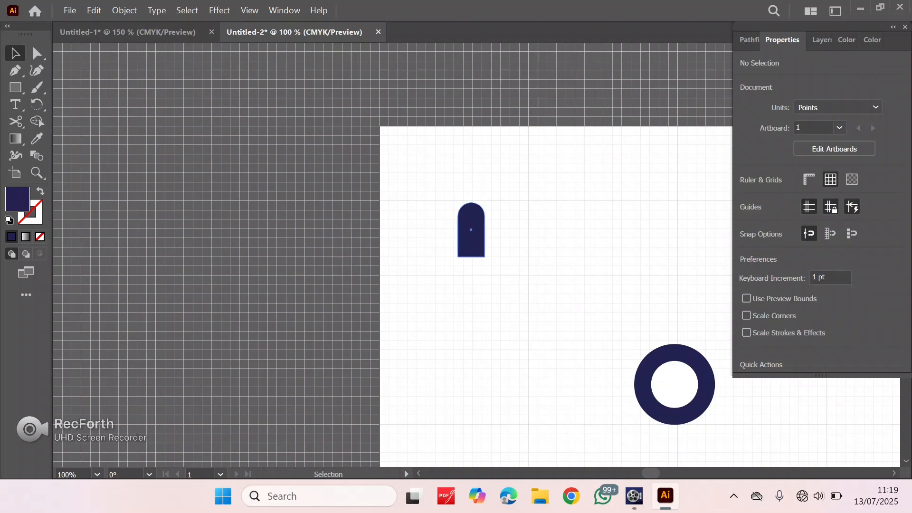
left_click_drag(471, 231, 617, 288)
left_click(703, 308)
Step: Bring the ring group in front of the round-topped bar
scroll(665, 304, "down", 3)
scroll(665, 304, "right", 2)
right_click(587, 286)
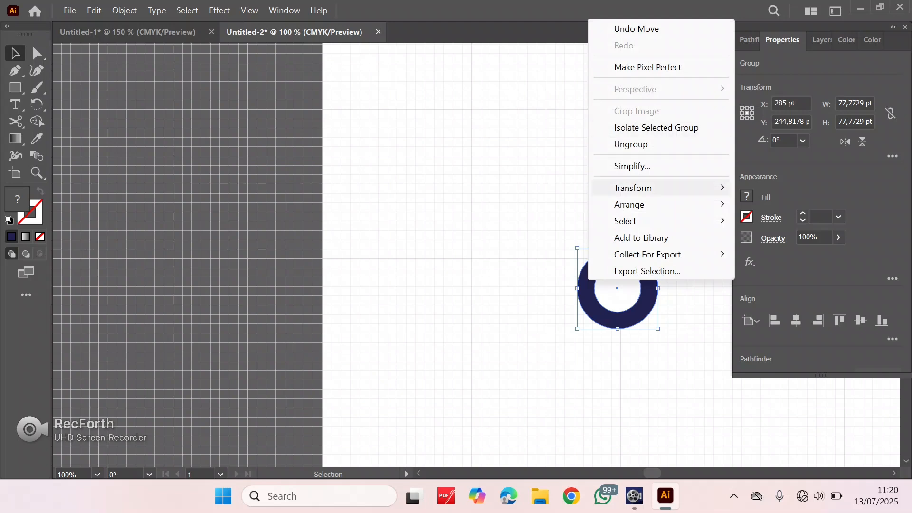
mouse_move(622, 204)
left_click(454, 204)
left_click(513, 228)
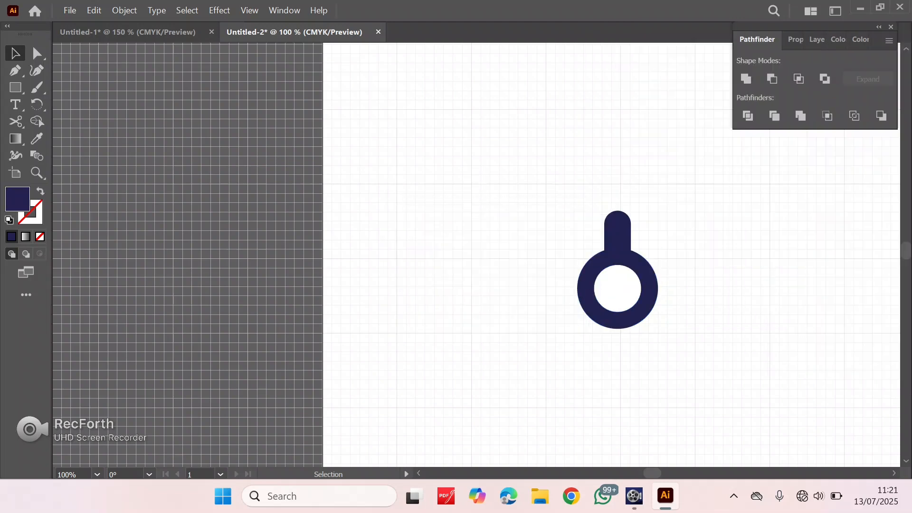
Step: Move the ring and its bar together toward the artboard's upper-left corner
key("ctrl+shift+g")
left_click_drag(665, 301, 450, 199)
left_click(679, 299)
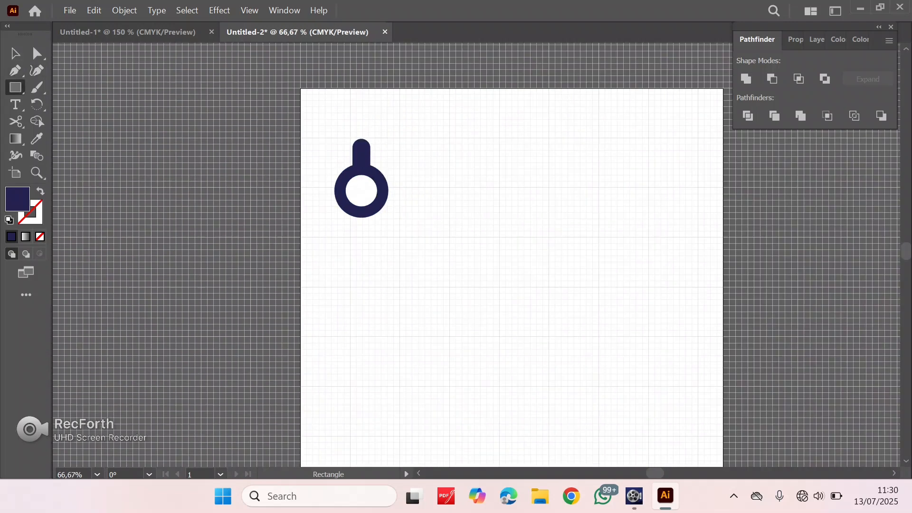
Step: Draw a tall, narrow dark blue rectangle beside the ring shape, starting level with the top of its bar
left_click(15, 88)
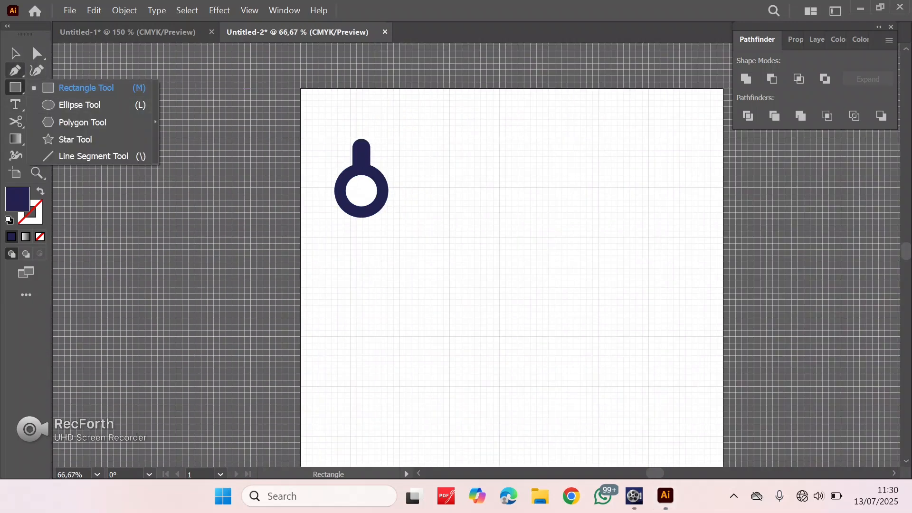
left_click(85, 88)
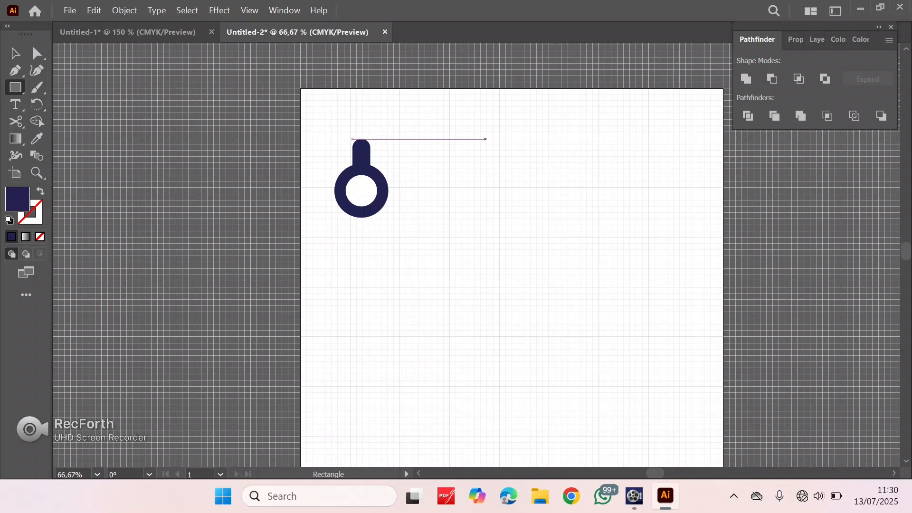
left_click_drag(484, 138, 500, 384)
key("ctrl+1")
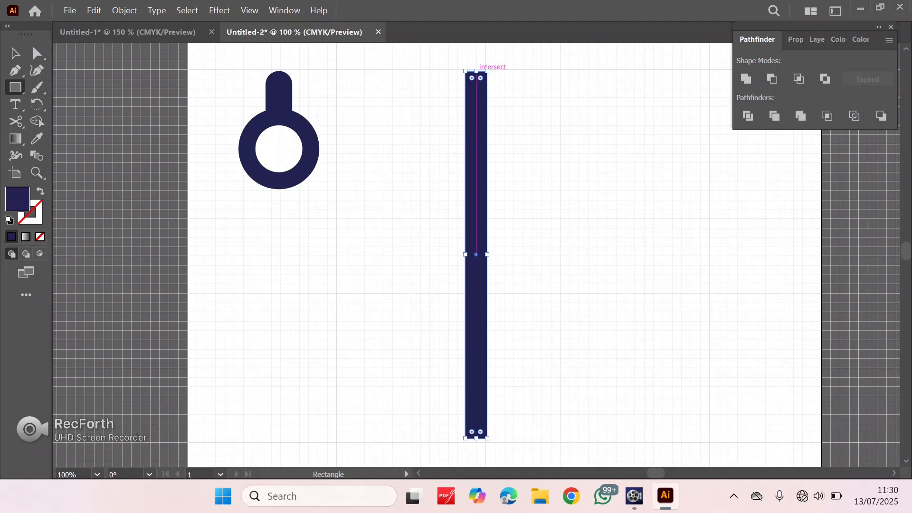
Step: Extend the tall, narrow rectangle slightly at its top and bottom ends
left_click_drag(477, 71, 477, 68)
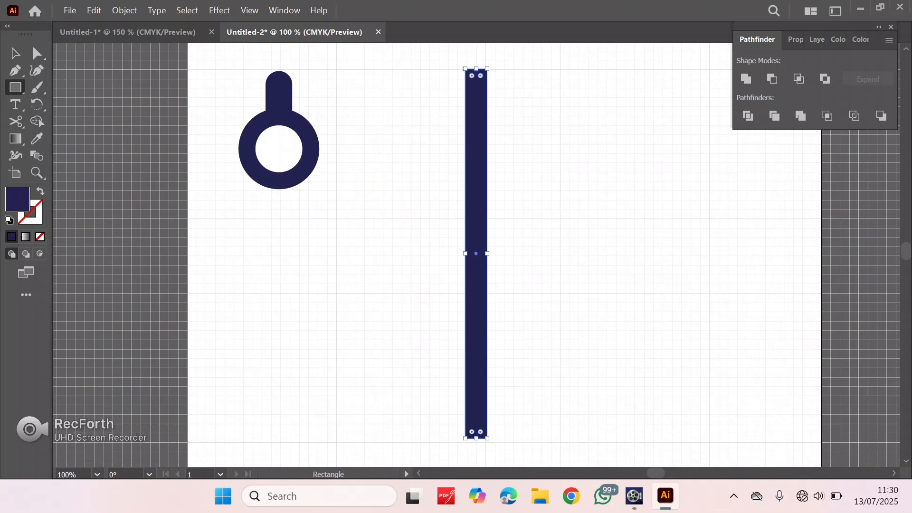
left_click_drag(476, 437, 477, 440)
key("v")
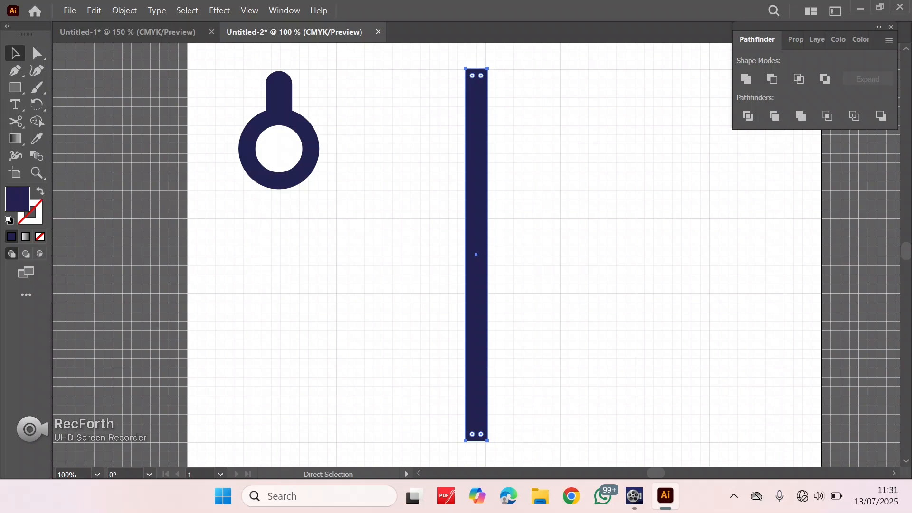
Step: Duplicate the tall bar beside itself and shorten the copy from the top to about a fifth of its height
left_click_drag(476, 254, 525, 255, "alt")
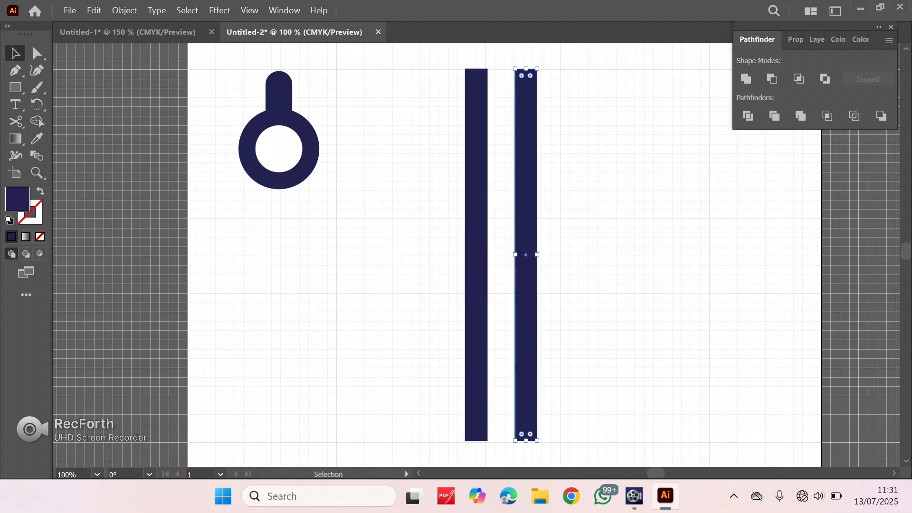
left_click_drag(526, 72, 526, 365)
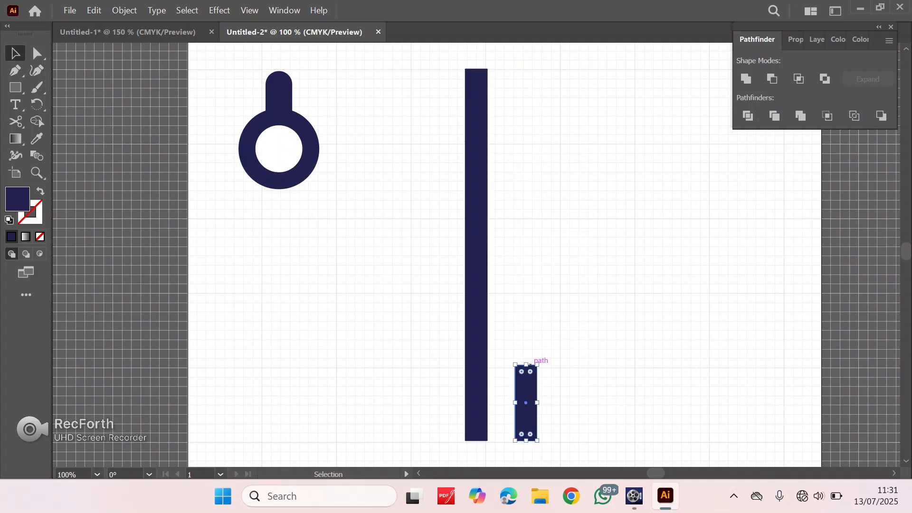
key("ctrl+plus")
key("ctrl+plus")
key("ctrl+plus")
left_click_drag(444, 370, 451, 365)
key("ctrl+z")
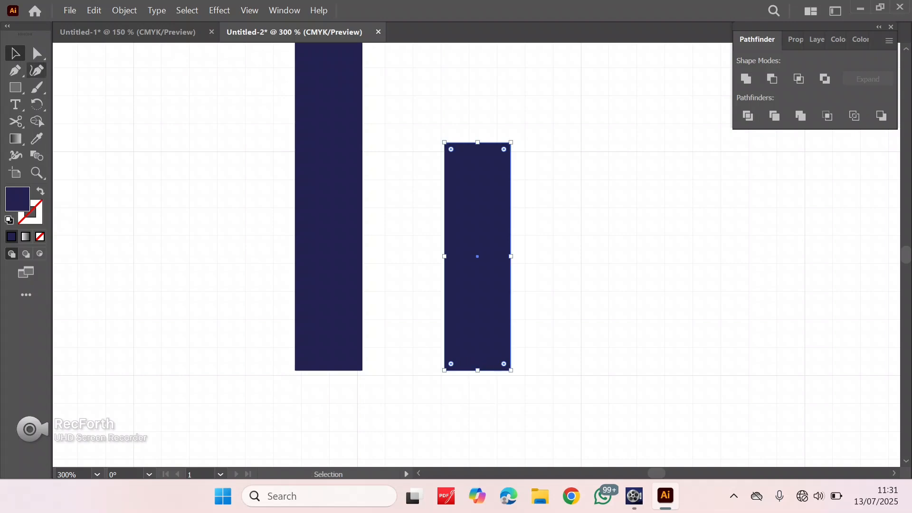
Step: Reshape the short bar with the Curvature tool into a pointed tip by pulling its lower-left corner toward the right edge
key("shift+grave")
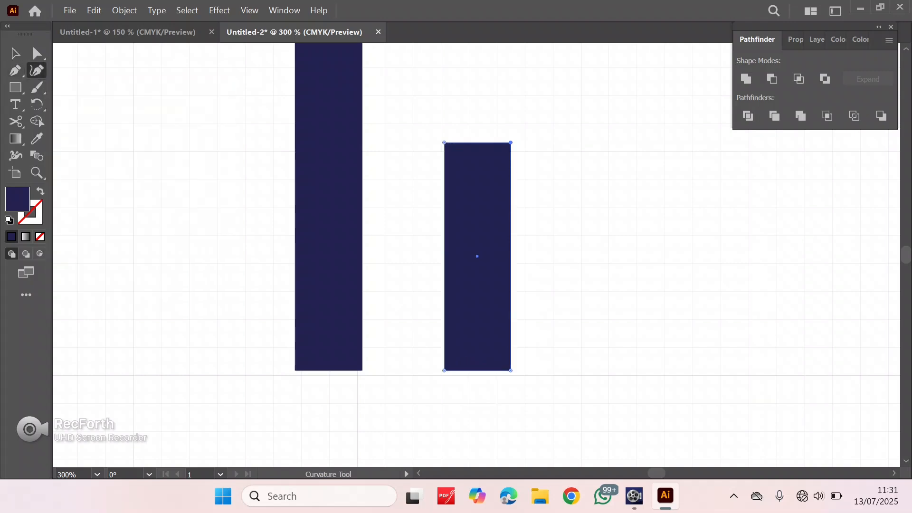
left_click_drag(444, 371, 504, 358)
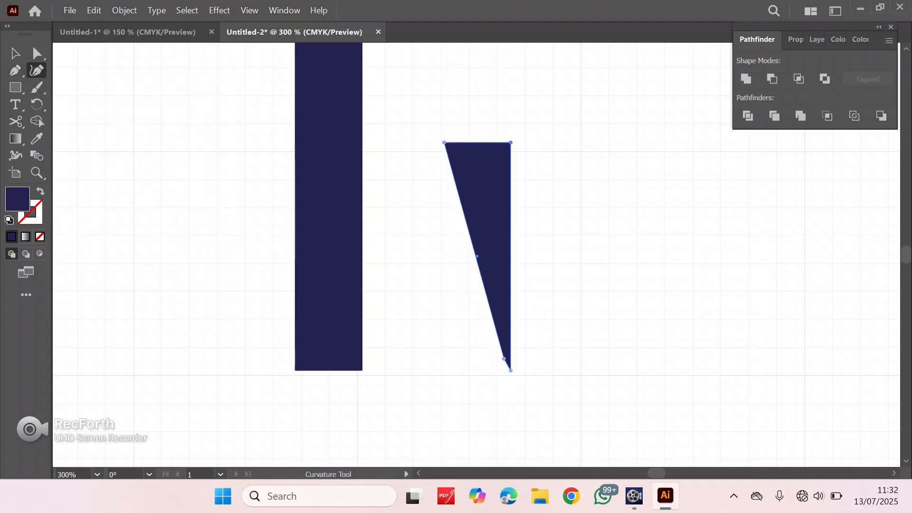
left_click_drag(492, 323, 476, 256)
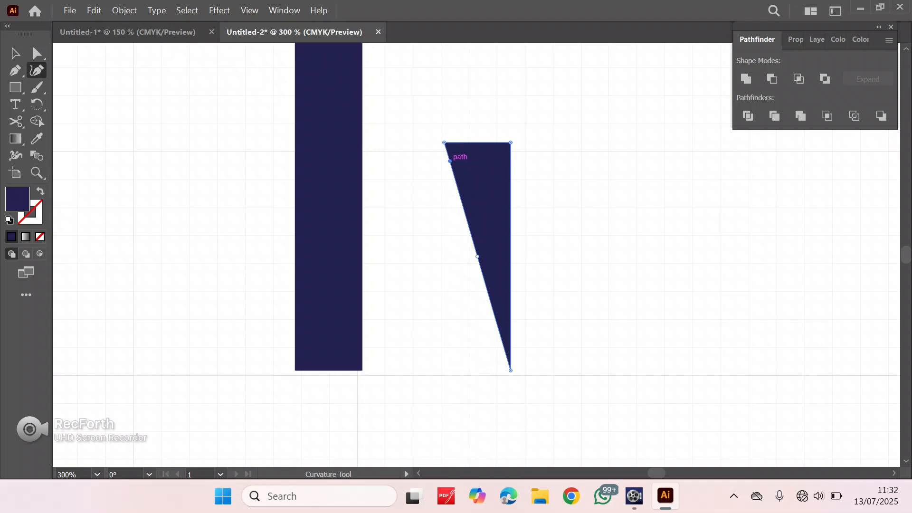
left_click_drag(450, 164, 450, 159)
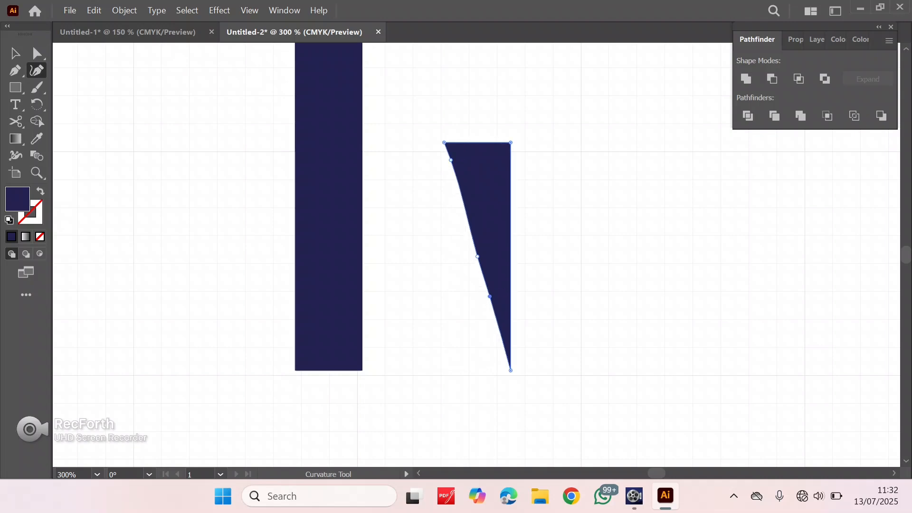
Step: Move the pointed tip under the tall bar's lower end and match it to the bar's width
left_click(15, 53)
left_click_drag(510, 371, 503, 343)
key("ctrl+minus")
left_click_drag(491, 218, 394, 365)
key("ctrl+equal")
key("ctrl+equal")
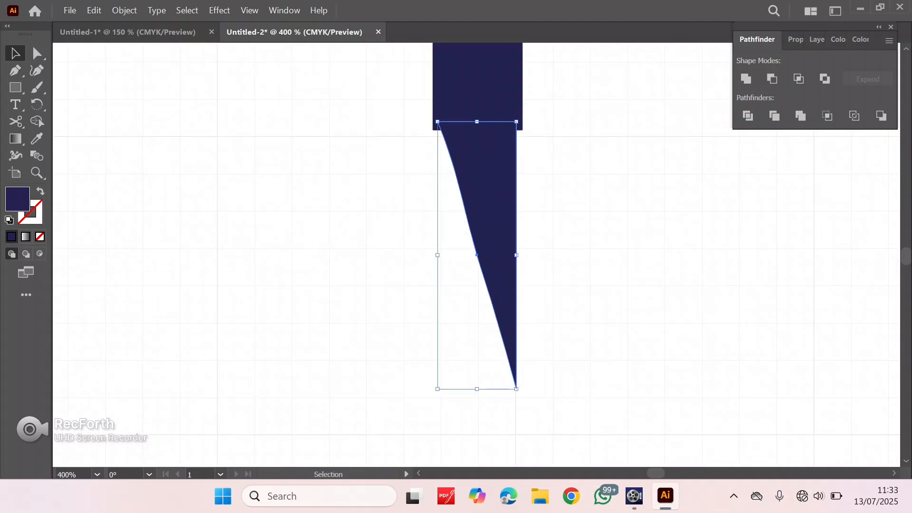
left_click_drag(506, 232, 523, 263)
left_click(589, 264)
key("ctrl+minus")
key("ctrl+minus")
key("ctrl+minus")
key("ctrl+minus")
key("ctrl+minus")
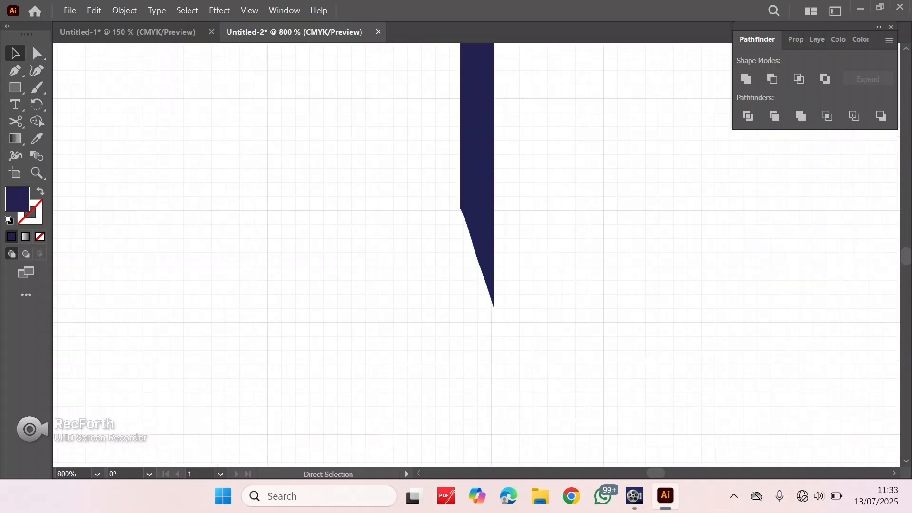
Step: Unite the tall bar and its pointed tip into a single shape
scroll(476, 254, "up", 3)
left_click_drag(463, 86, 477, 389)
left_click(480, 352)
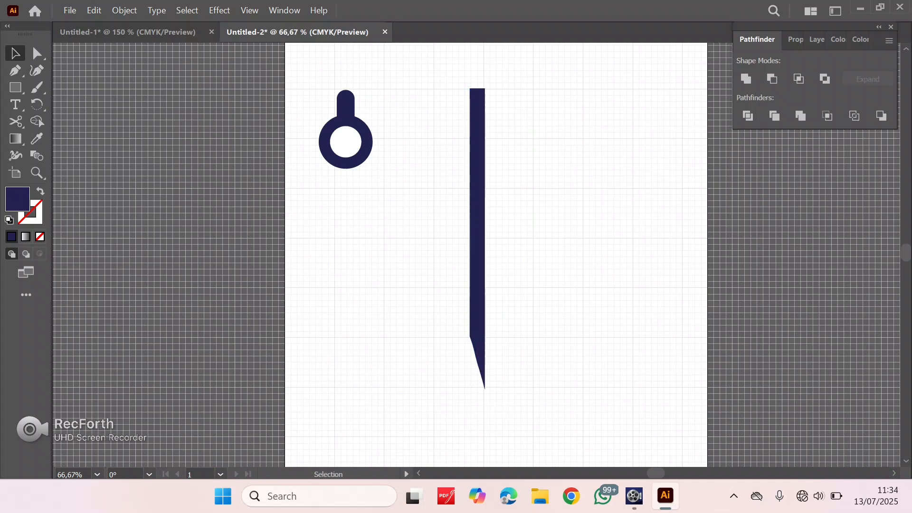
left_click_drag(442, 87, 523, 391)
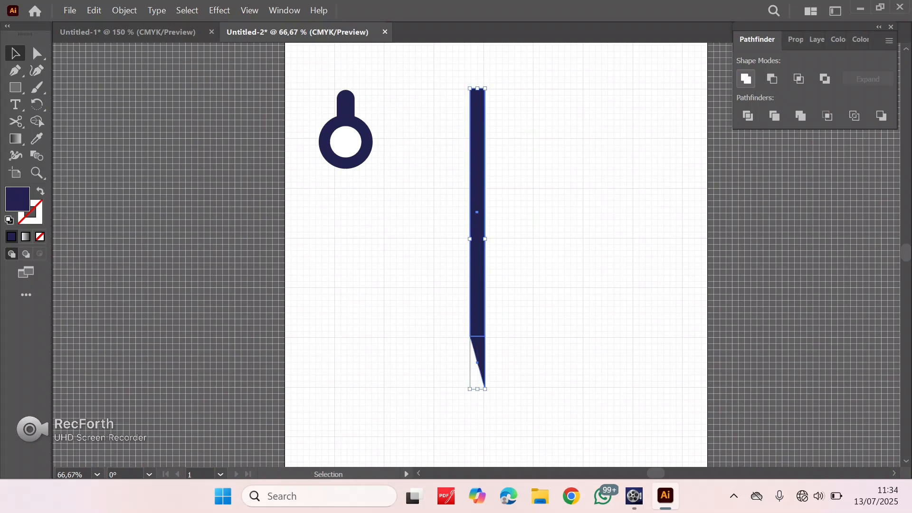
left_click(745, 79)
Step: Paste a copy of the pointed bar beside the original and flip it horizontally
key("ctrl+c")
key("ctrl+v")
left_click_drag(479, 140, 508, 126)
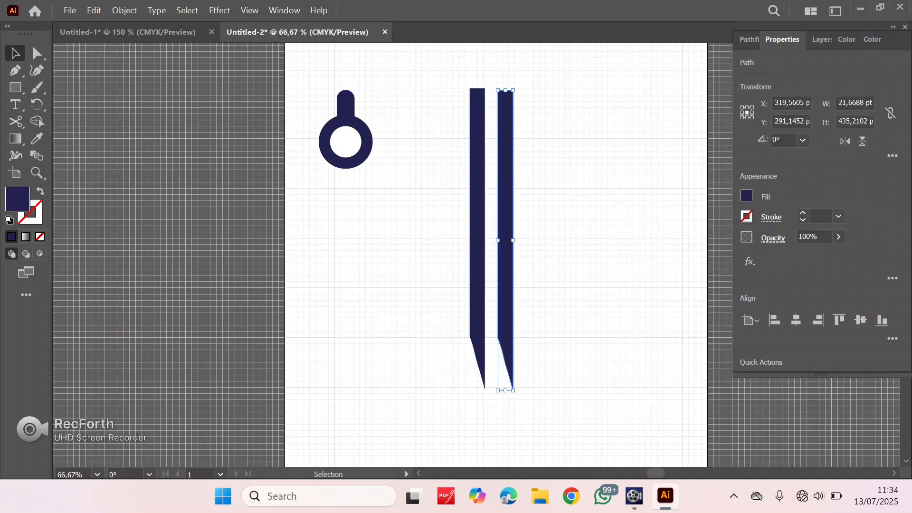
left_click(845, 141)
Step: Move the ring and its round-topped bar over the upper ends of the two pointed bars
left_click_drag(372, 129, 513, 83)
left_click_drag(486, 58, 489, 66)
scroll(491, 228, "up", 1)
Step: Send both pointed bars behind the ring
left_click_drag(480, 230, 508, 237)
left_click(570, 247)
left_click(478, 247)
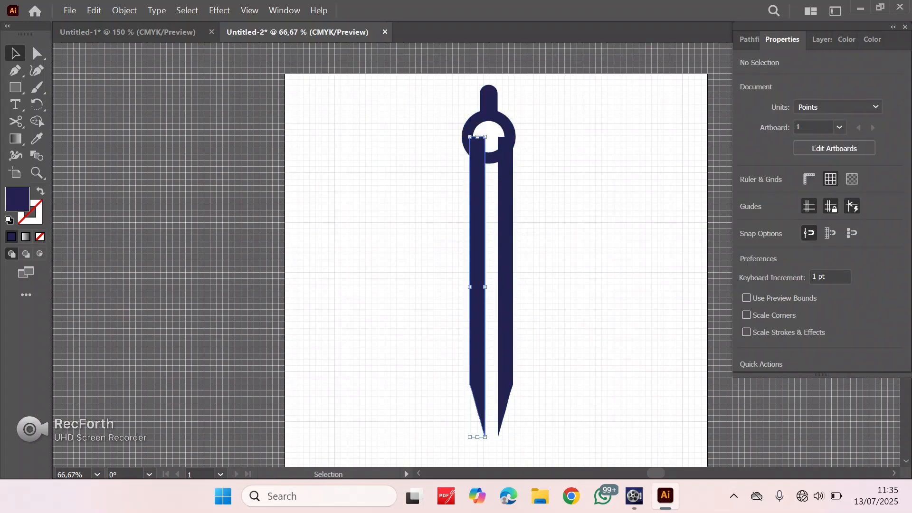
right_click(521, 169)
mouse_move(570, 401)
left_click(703, 434)
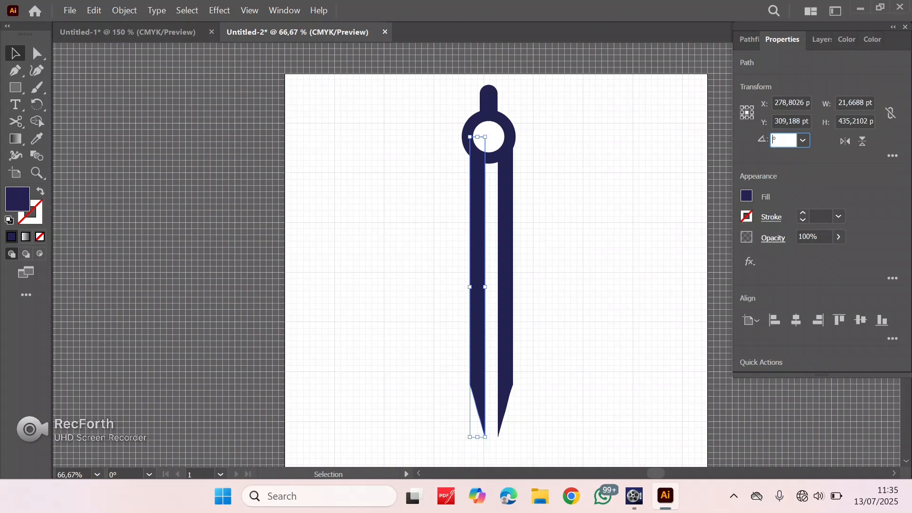
Step: Rotate the left pointed bar to 330° and attach its upper end to the ring's lower-left side
type("330")
key("Return")
left_click_drag(475, 279, 395, 269)
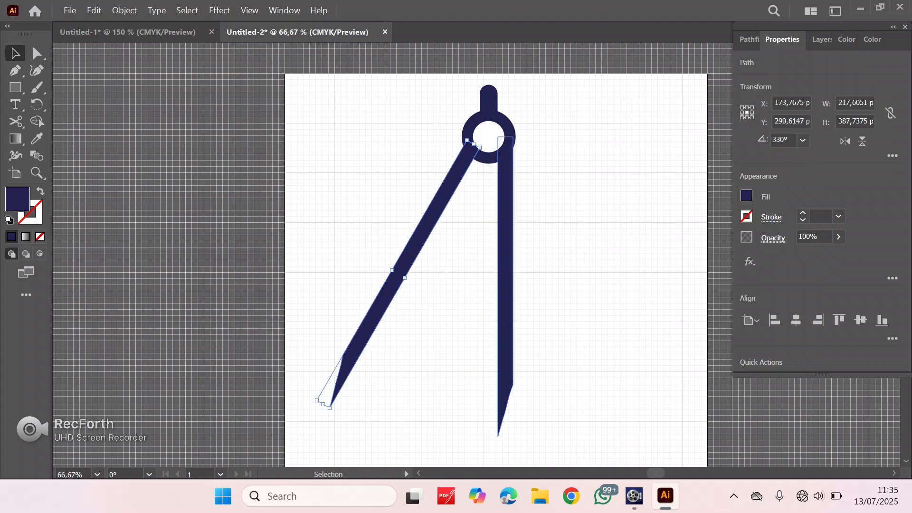
Step: Rotate the right pointed bar to 330°, flip it vertically and attach it to the ring's lower-right side
left_click(506, 266)
type("330")
key("Return")
left_click(862, 141)
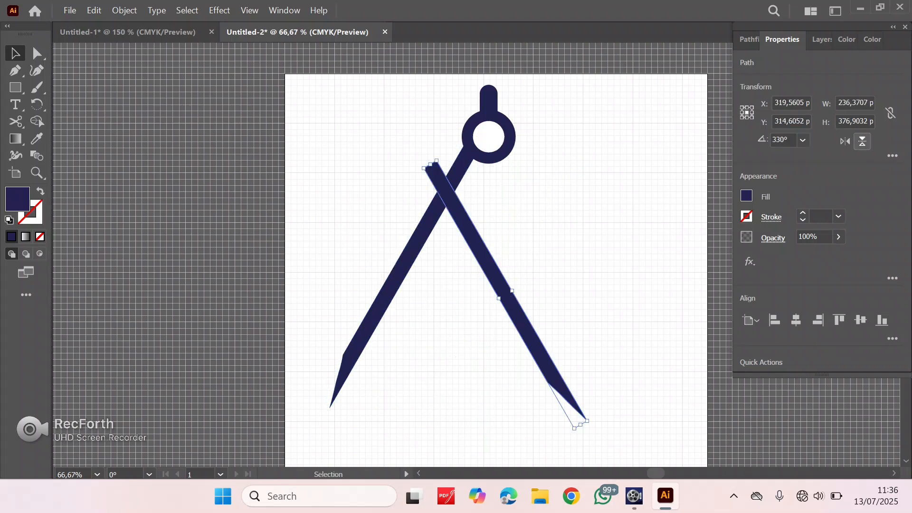
left_click_drag(489, 252, 563, 234)
Step: Group all the compass parts and scale the group down to about 258 by 253 pt
key("ctrl+a")
key("ctrl+g")
left_click_drag(659, 407, 508, 259)
key("ctrl+shift+a")
Step: Ungroup the compass, mirror and rotate the right leg to match the left one, and refit both legs under the ring
right_click(477, 216)
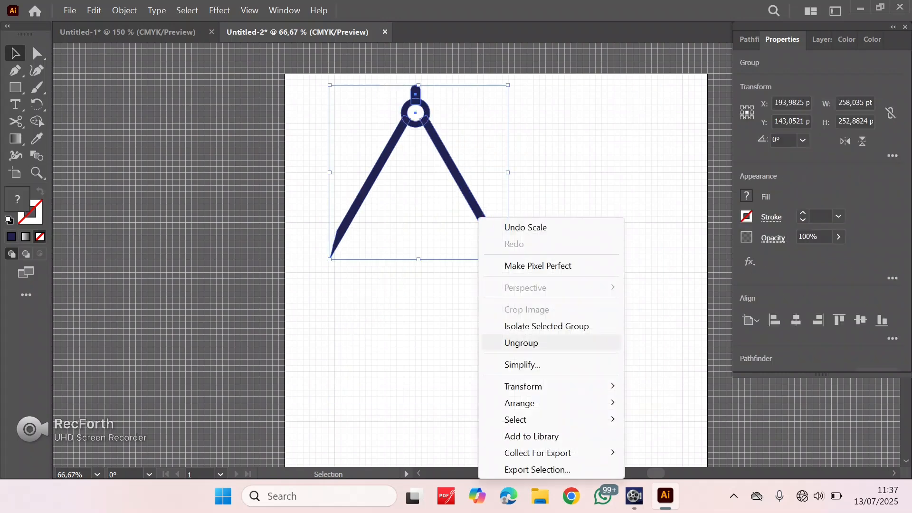
left_click(504, 342)
left_click(501, 252)
left_click(845, 141)
left_click_drag(449, 214, 467, 223)
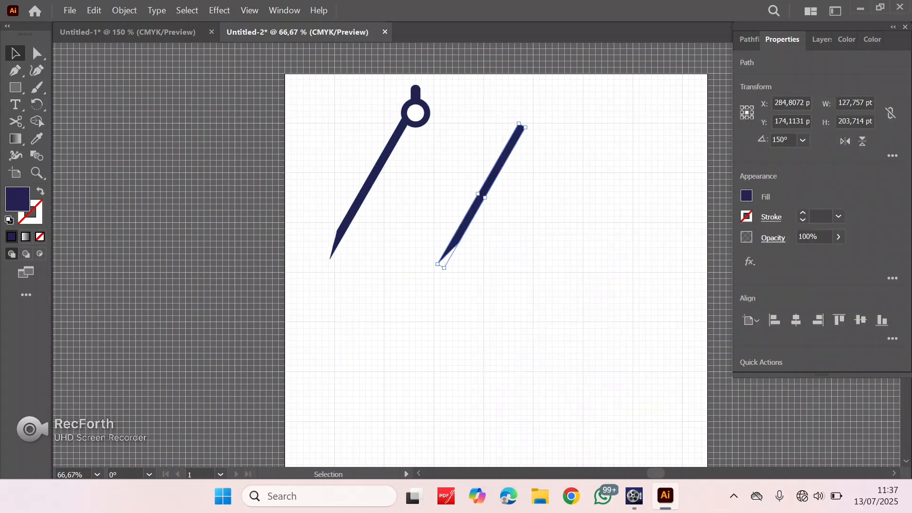
left_click_drag(441, 272, 535, 262)
left_click_drag(506, 232, 489, 225)
left_click(468, 230)
left_click_drag(375, 169, 379, 170)
left_click(403, 228)
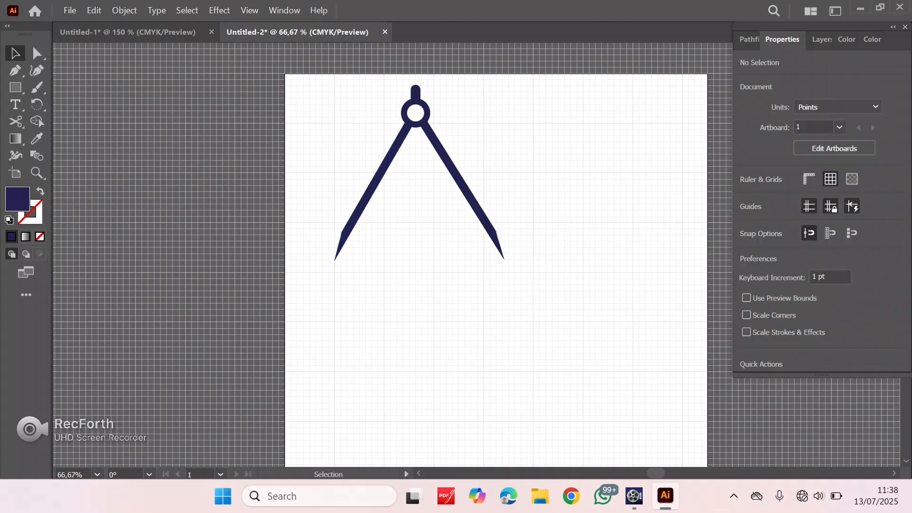
Step: Group the compass parts and paste a copy of the globe from Untitled-1 into Untitled-2
left_click_drag(370, 89, 521, 242)
left_click(547, 228)
left_click(128, 33)
left_click(156, 138)
key("ctrl+c")
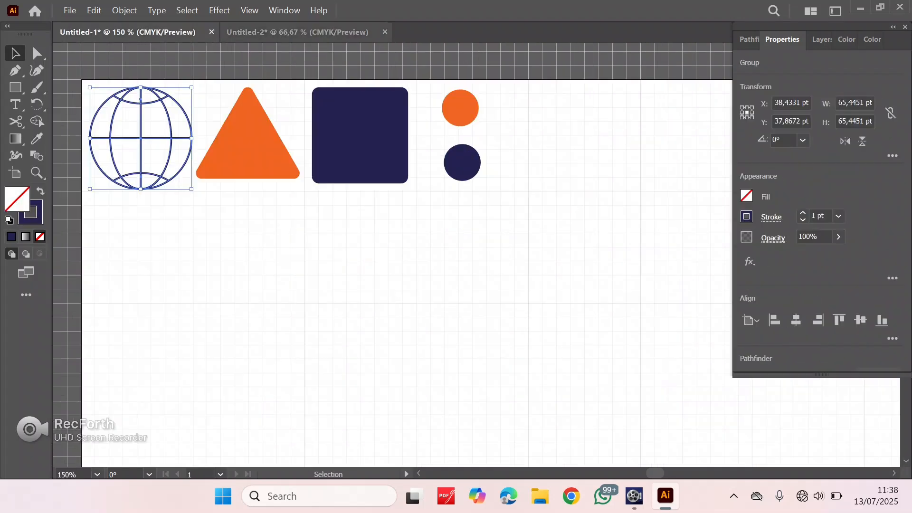
left_click(297, 32)
key("ctrl+v")
left_click(511, 288)
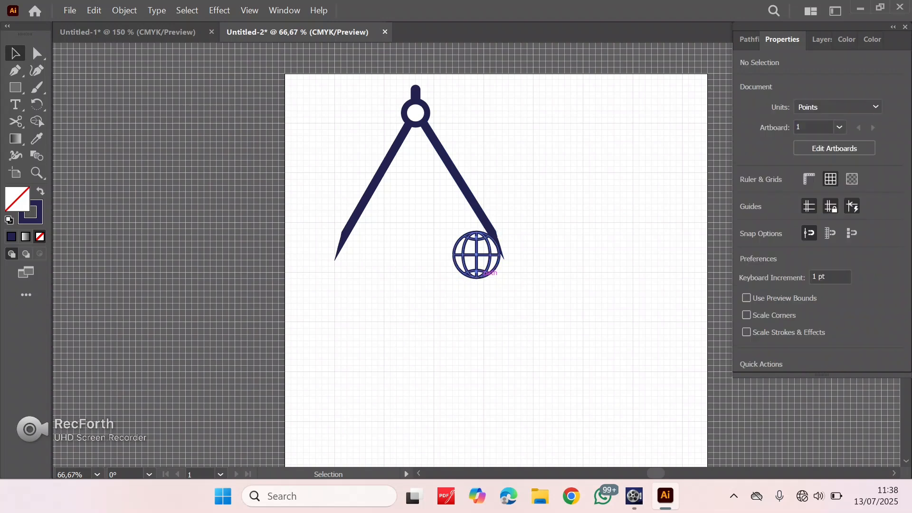
Step: Enlarge the globe to about 171 pt wide and place it between the compass legs
left_click(484, 276)
left_click_drag(499, 278, 577, 345)
left_click_drag(523, 348, 429, 271)
Step: Fill the globe with white and ungroup it
left_click(746, 195)
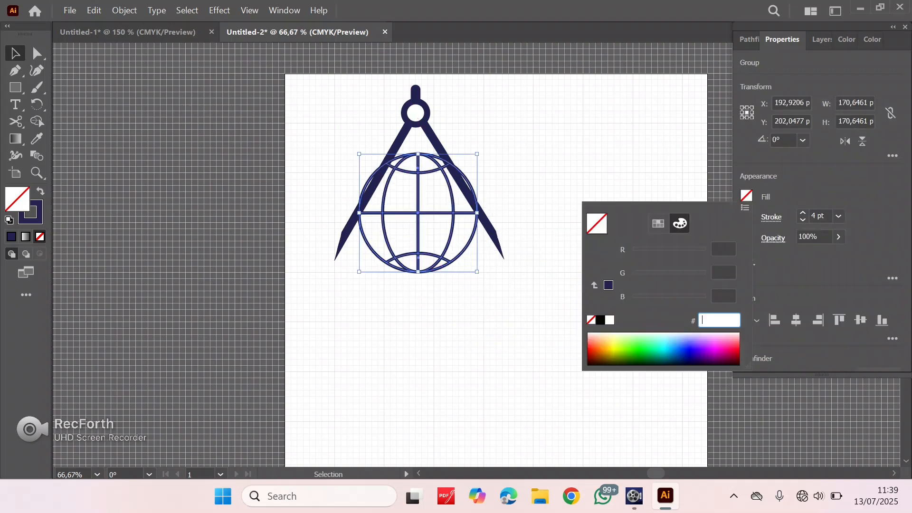
left_click(609, 319)
left_click(537, 294)
right_click(444, 264)
left_click(478, 342)
left_click(546, 304)
Step: Bring the globe's bottom latitude curve to the front and remove its fill
right_click(445, 259)
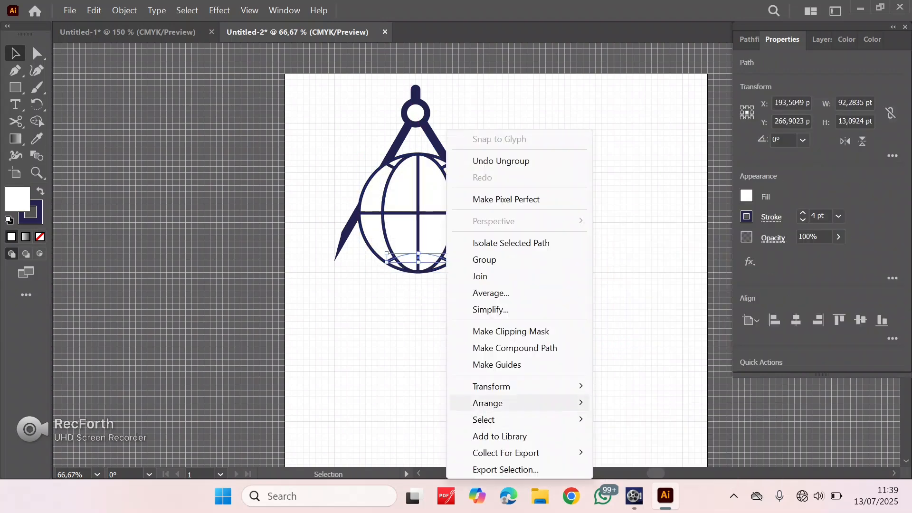
mouse_move(487, 402)
left_click(623, 402)
left_click(541, 323)
left_click(442, 259)
left_click(746, 196)
left_click(591, 319)
left_click(532, 304)
Step: Bring the globe's top latitude curve to the front and remove its fill
left_click(445, 166)
right_click(445, 166)
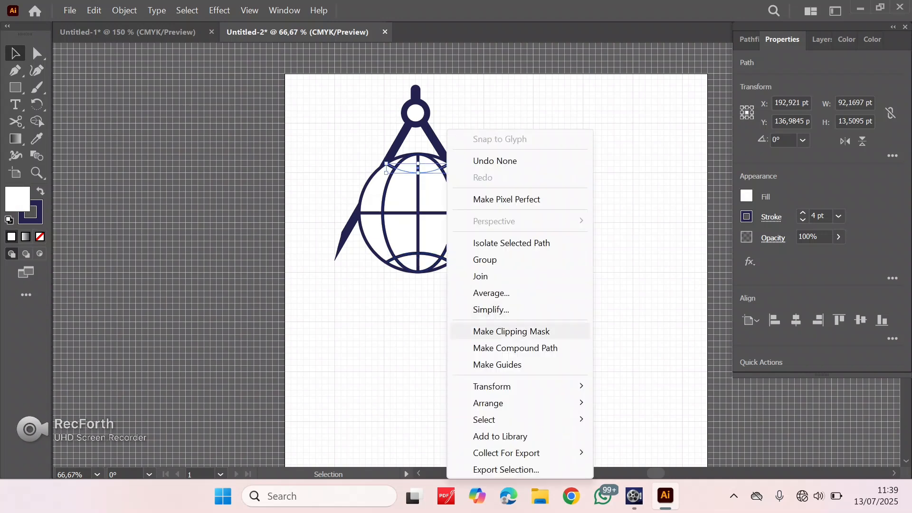
left_click(634, 402)
left_click(746, 196)
left_click(591, 320)
left_click(541, 304)
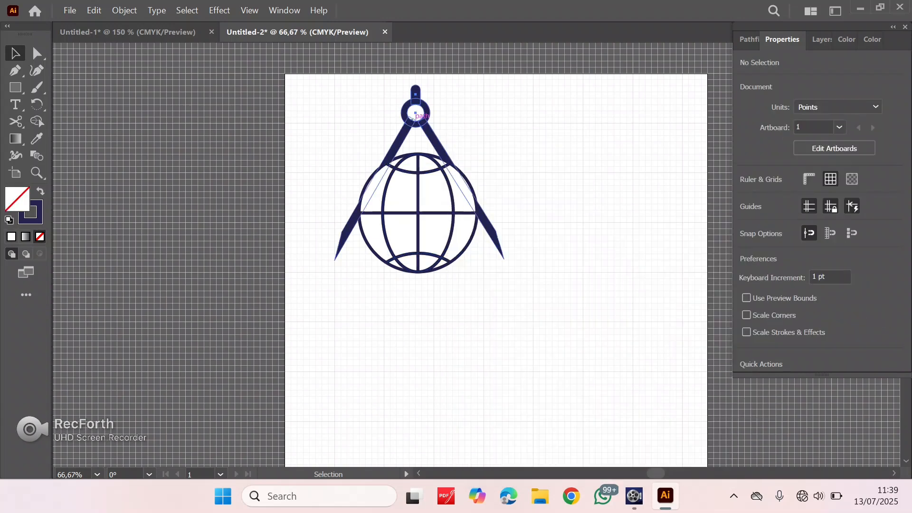
Step: Move the compass aside, group all the globe parts, and return the compass to its place around the globe
left_click_drag(409, 123, 567, 126)
left_click_drag(333, 138, 475, 285)
key("ctrl+g")
left_click_drag(612, 160, 452, 156)
Step: Scale the globe down to about 146 pt wide and centre it between the compass legs
left_click(470, 203)
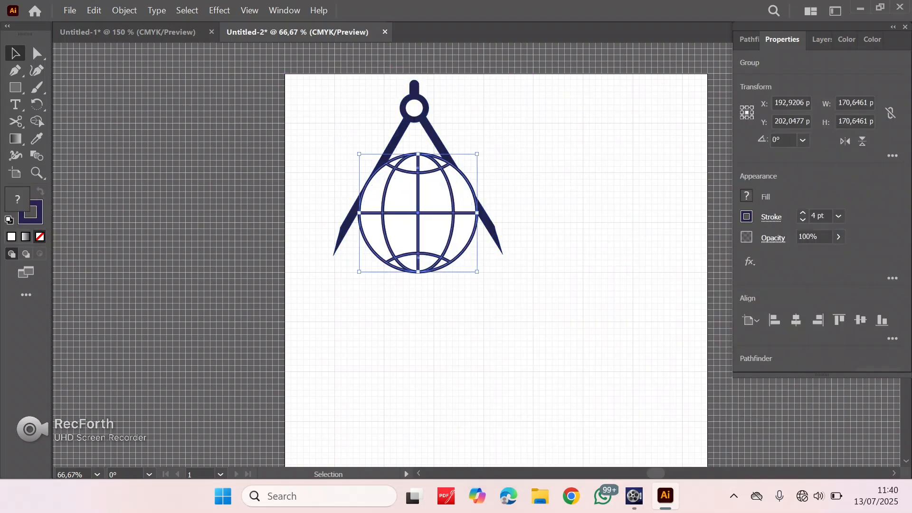
left_click_drag(477, 272, 456, 247)
left_click_drag(472, 260, 467, 255)
left_click_drag(451, 243, 453, 244)
key("ctrl+plus")
key("ctrl+plus")
left_click_drag(597, 374, 585, 363)
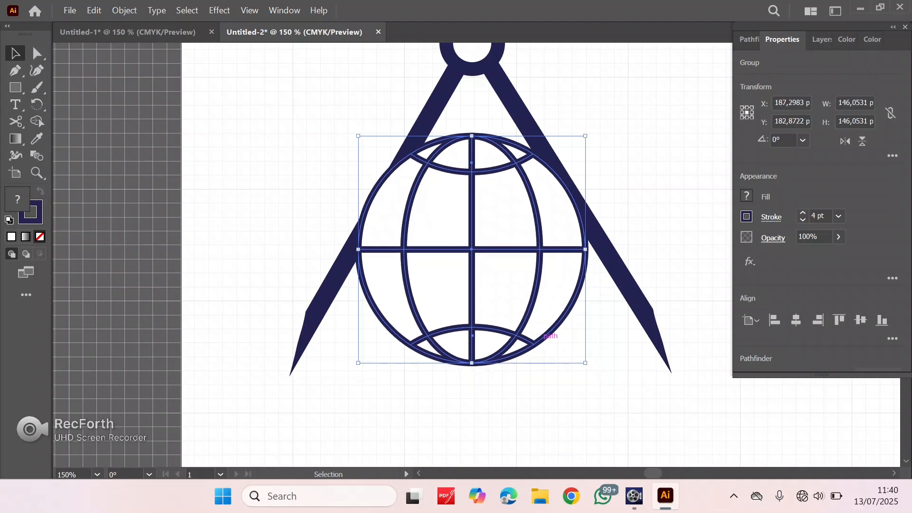
Step: Group the compass with the globe and scale the group down to about 213 by 221 pt
left_click(598, 379)
left_click_drag(537, 342, 429, 147)
key("ctrl+minus")
key("ctrl+minus")
key("ctrl+g")
left_click(589, 304)
left_click(542, 262)
left_click_drag(564, 308, 541, 285)
left_click(587, 306)
Step: Draw a square of about 356 pt below the compass and globe and round its corners
scroll(570, 304, "down", 2)
key("m")
left_click_drag(387, 254, 589, 396)
left_click(37, 53)
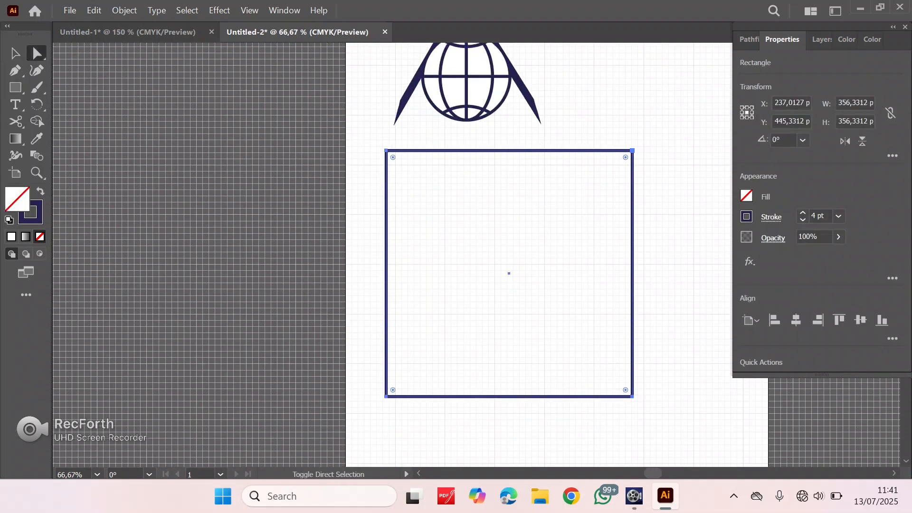
left_click_drag(625, 157, 611, 171)
Step: Remove the rounded square's stroke and fill it with light yellow FDFF9F
left_click(746, 216)
left_click(590, 340)
left_click(746, 195)
type("F5F0A0")
key("Return")
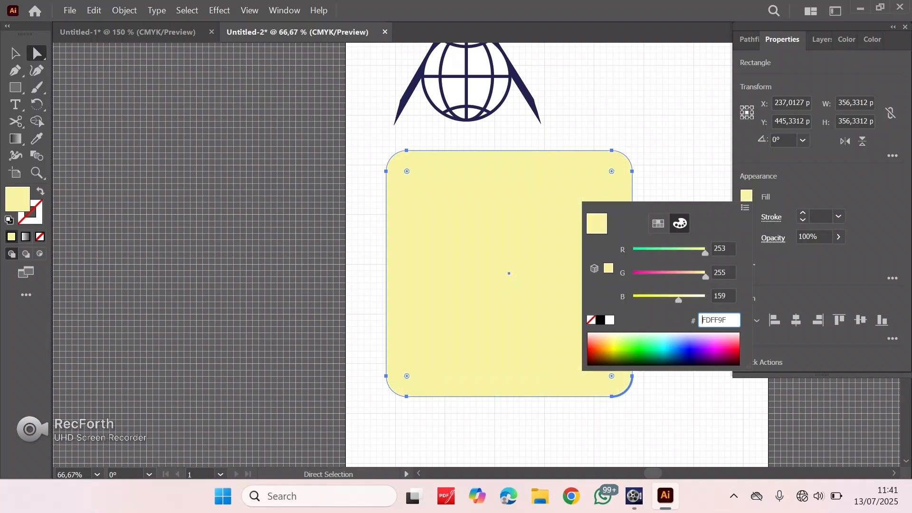
Step: Move the compass and globe group onto the middle of the yellow square
key("ctrl+shift+a")
right_click(535, 266)
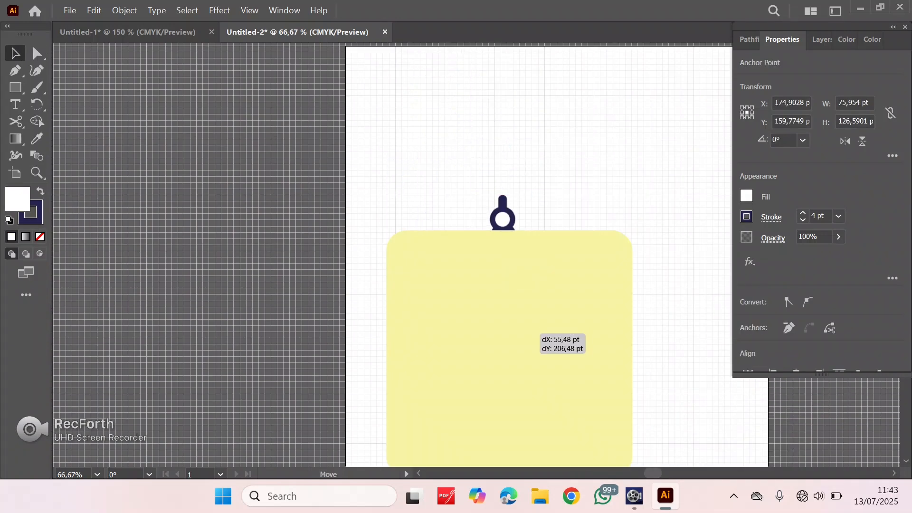
left_click_drag(530, 323, 530, 405)
scroll(528, 345, "down", 5)
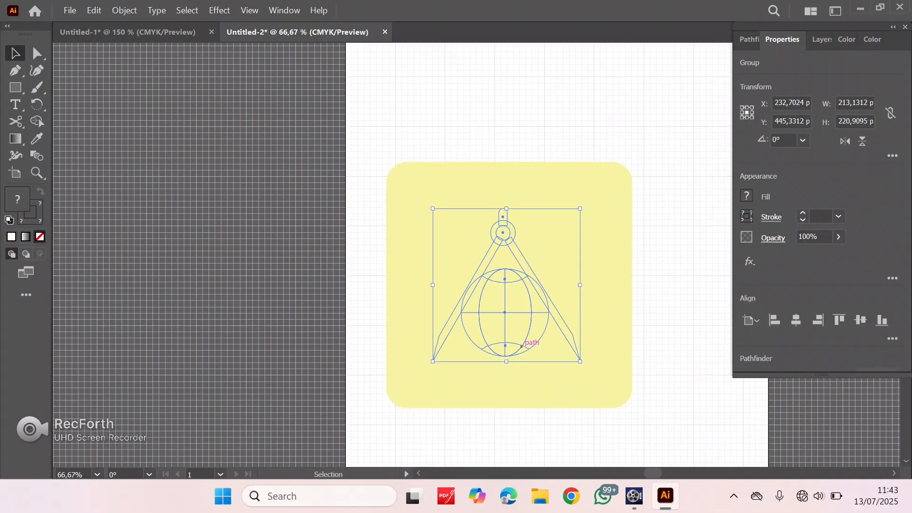
Step: Send the yellow square to the back and shift the compass and globe group up about 33 pt
right_click(536, 267)
mouse_move(577, 403)
left_click(741, 453)
left_click_drag(539, 267, 541, 245)
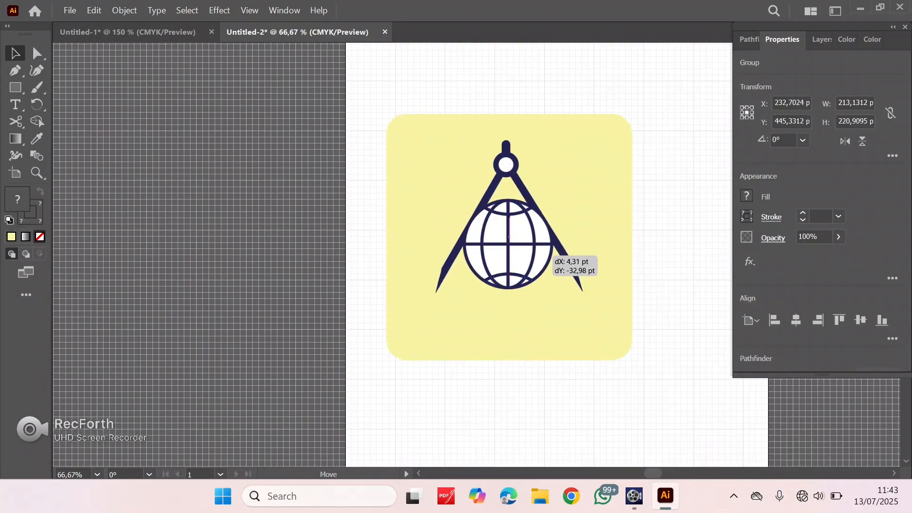
left_click(370, 95)
Step: Paste a copy of the orange triangle from Untitled-1 into Untitled-2 and place it at the yellow square's upper-left part
left_click(127, 32)
left_click(248, 143)
left_click(297, 33)
key("ctrl+v")
left_click_drag(476, 254, 442, 191)
left_click_drag(411, 205, 395, 219)
left_click(368, 223)
Step: Paste a copy of the dark blue square from Untitled-1 into Untitled-2 and place it at the yellow square's upper-right part
left_click(127, 32)
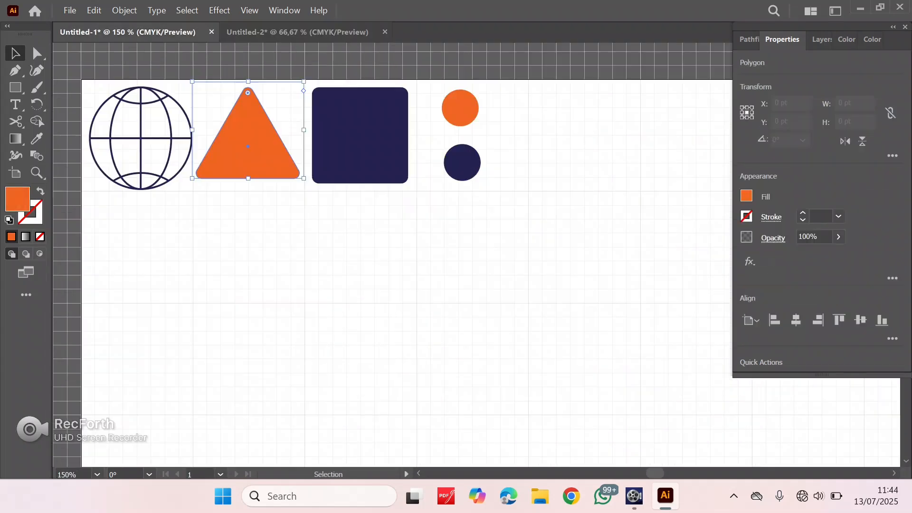
left_click(358, 135)
key("ctrl+c")
left_click(297, 32)
key("ctrl+v")
left_click_drag(475, 254, 609, 171)
left_click_drag(584, 198, 590, 190)
left_click(665, 185)
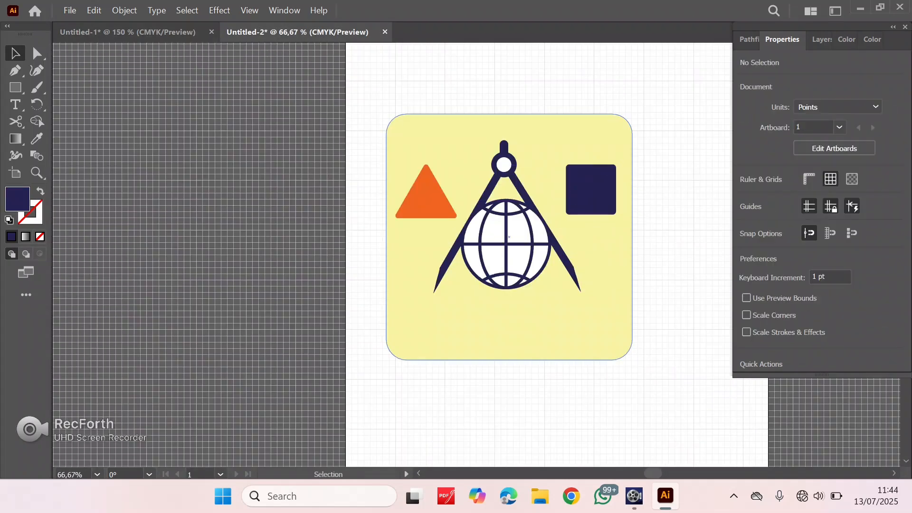
Step: Copy the orange and dark blue circles from Untitled-1 into Untitled-2 and place them at the yellow square's lower-right part
left_click(127, 32)
left_click(462, 163)
left_click(460, 108, "shift")
key("ctrl+c")
left_click(297, 33)
key("ctrl+v")
left_click_drag(476, 267, 600, 270)
Step: Slightly enlarge both circles and the compass and globe group, placing the orange circle below the dark blue square
left_click(665, 285)
left_click(562, 313)
left_click_drag(571, 321, 592, 304)
left_click(574, 268)
left_click_drag(545, 269, 536, 251)
left_click(660, 304)
left_click_drag(557, 314, 564, 314)
left_click_drag(570, 263, 594, 248)
left_click(588, 258)
Step: Shrink the dark blue square slightly and move the dark blue circle between the globe and the compass's right tip
left_click(591, 189)
left_click_drag(616, 165, 605, 176)
left_click_drag(561, 305, 561, 292)
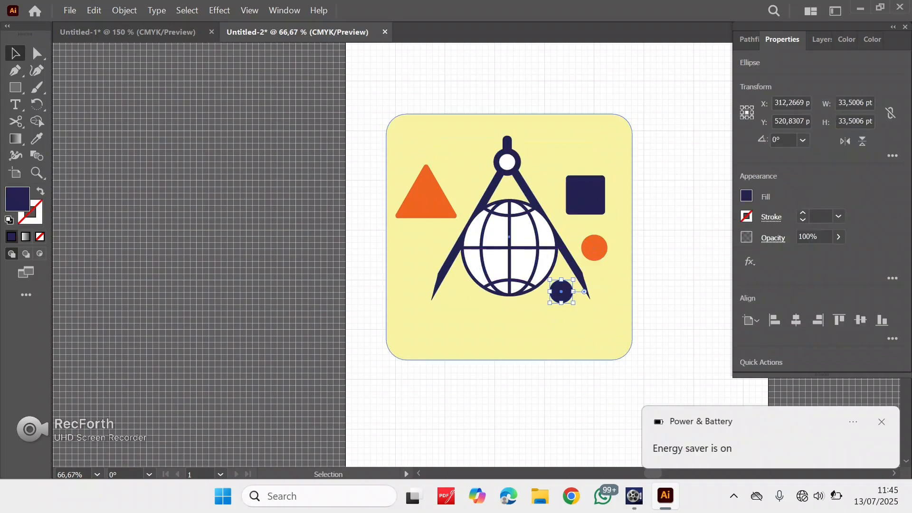
left_click(522, 330)
Step: Add the text "GeoSphera", enlarge it to about 159 pt wide and place it below the globe on the yellow square
left_click(15, 104)
left_click(484, 314)
type("GeoSphera")
left_click(16, 53)
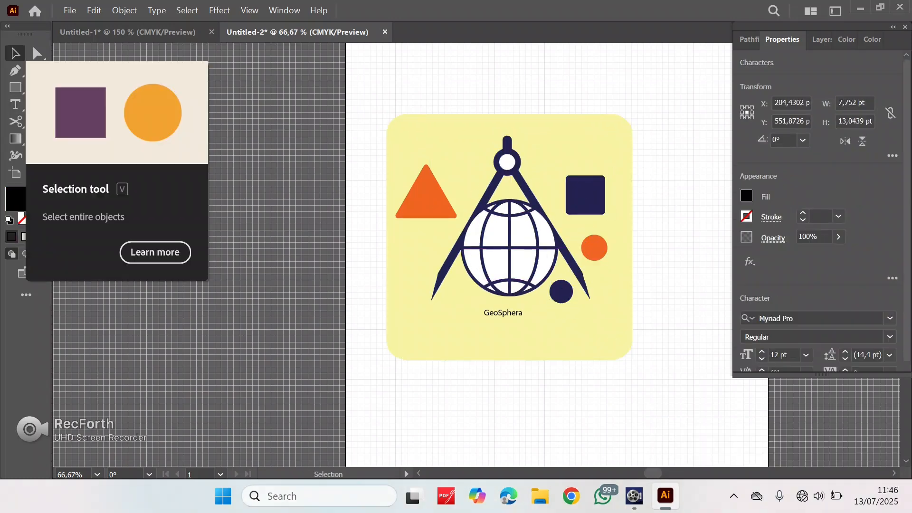
left_click_drag(503, 308, 518, 413)
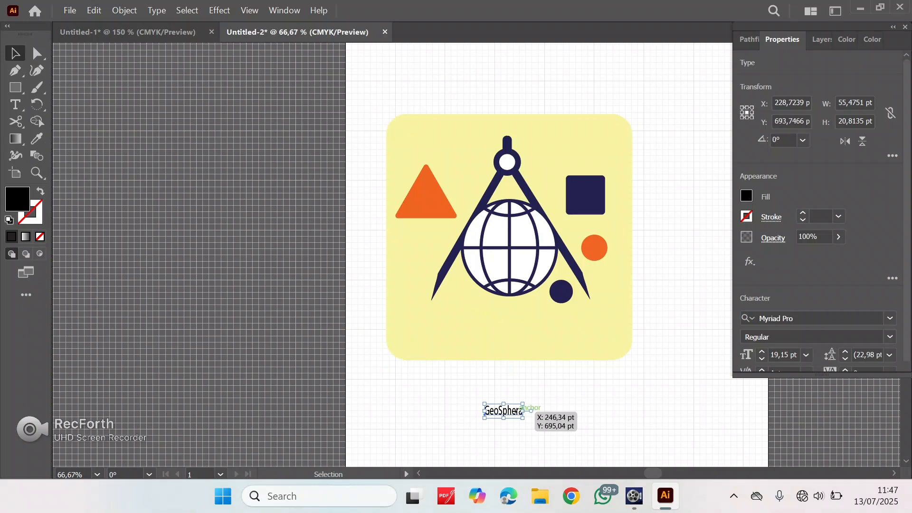
scroll(518, 412, "down", 3)
left_click_drag(522, 350, 559, 262)
Step: Set the GeoSphera text's font to Cooper Black
left_click(817, 318)
key("Down")
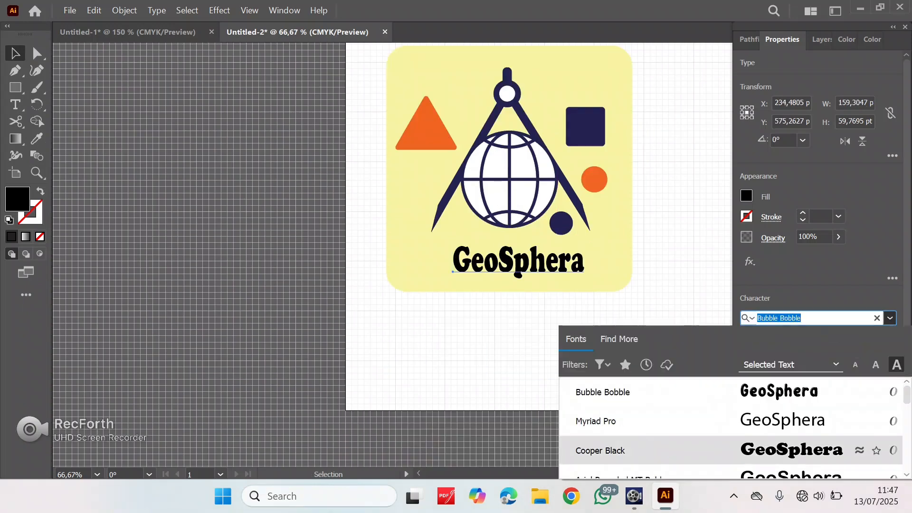
scroll(732, 427, "down", 10)
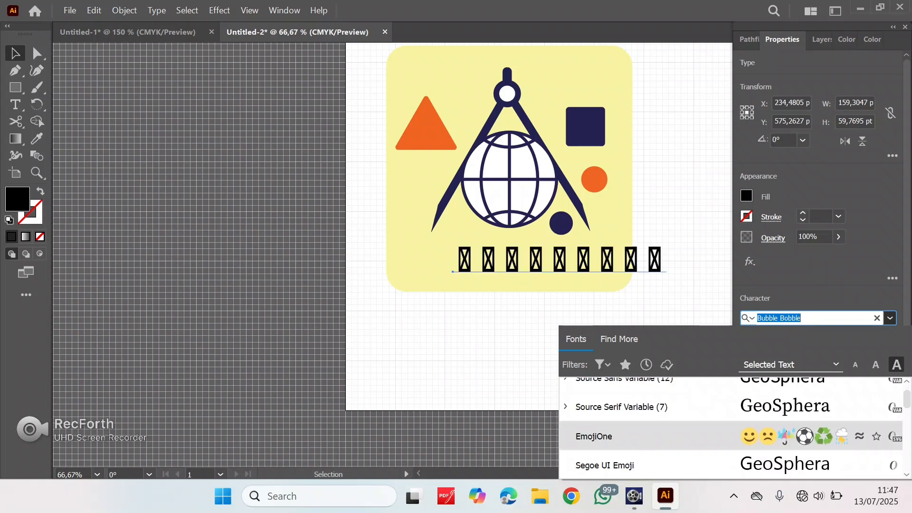
scroll(732, 465, "down", 5)
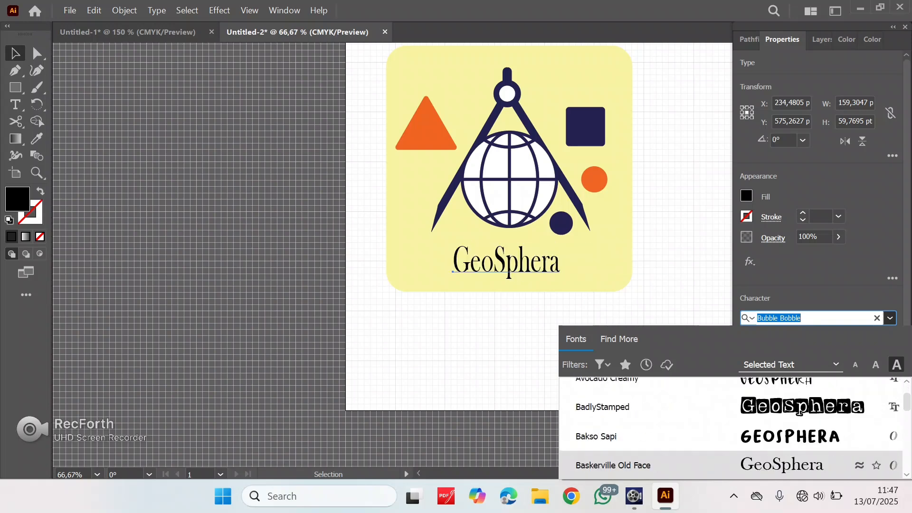
scroll(732, 465, "down", 5)
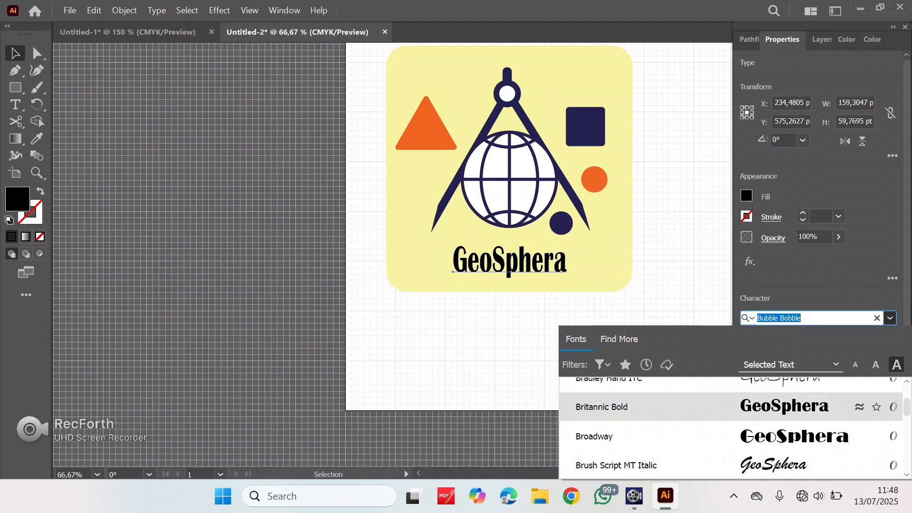
scroll(731, 465, "up", 2)
scroll(732, 427, "up", 5)
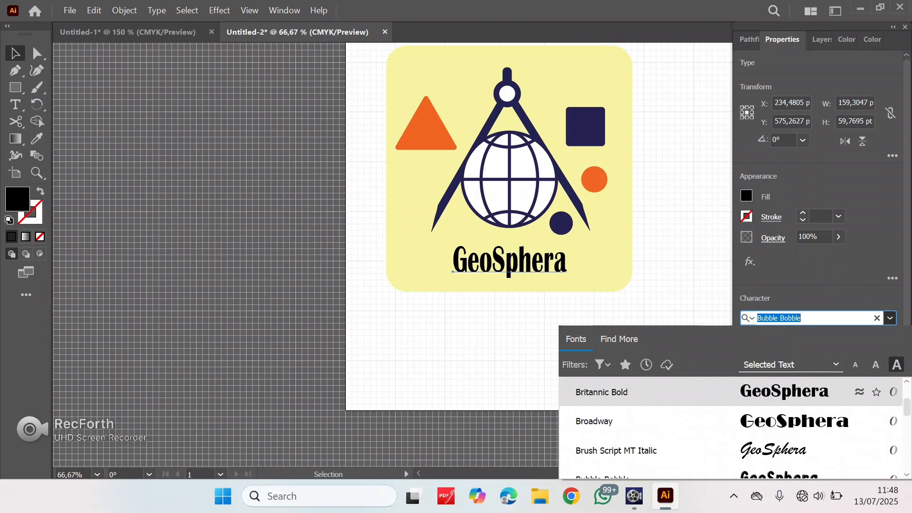
scroll(731, 421, "up", 8)
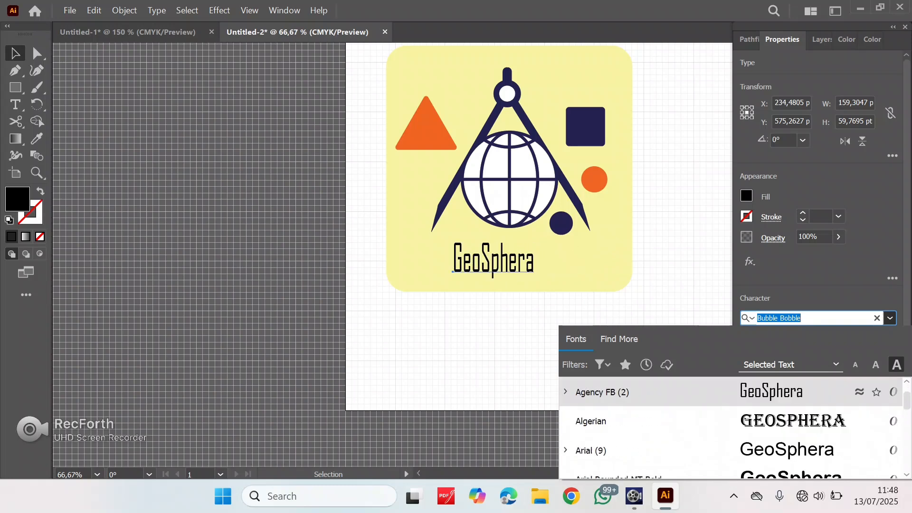
scroll(732, 418, "up", 2)
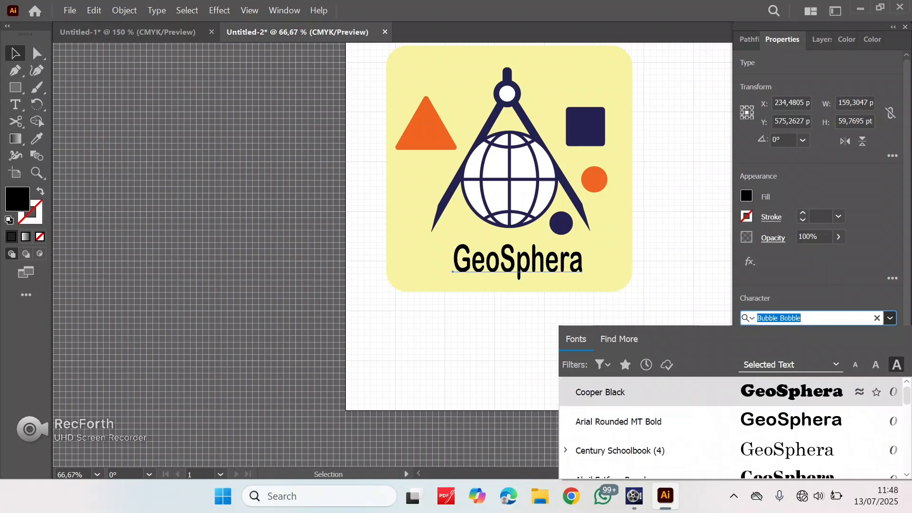
left_click(731, 392)
Step: Enlarge the GeoSphera text to about 246 by 77 pt, centred below the compass, and colour it with the circle's dark blue
left_click_drag(511, 260, 506, 261)
left_click_drag(447, 261, 409, 275)
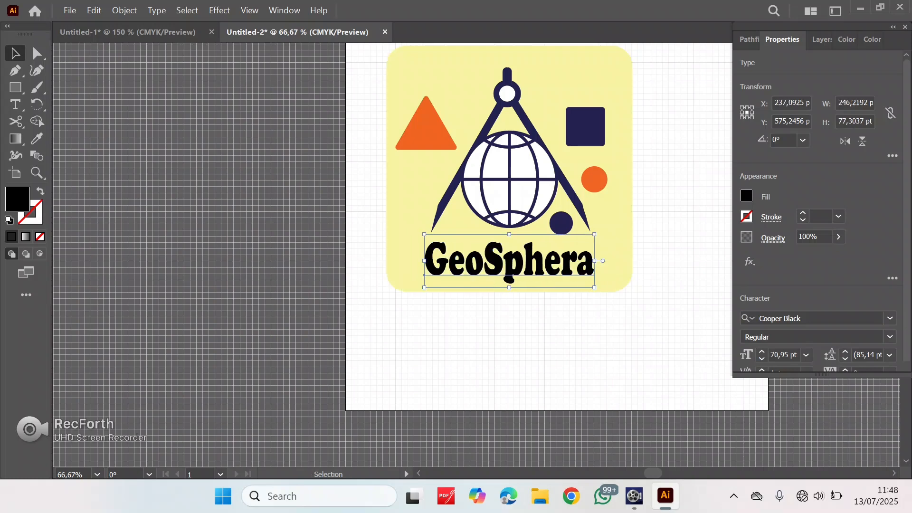
key("i")
left_click(561, 223)
key("v")
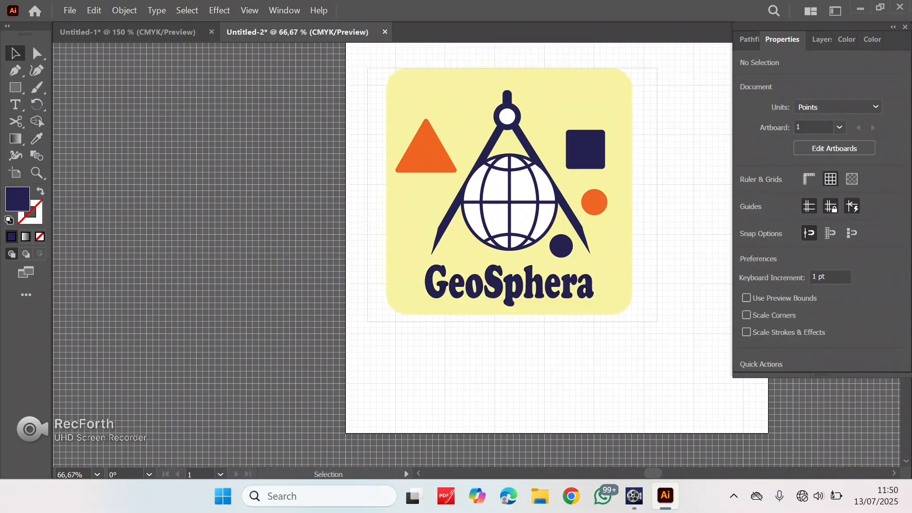
Step: Draw a circle about 122 pt in diameter near the artboard's upper-left corner and remove its fill
scroll(475, 238, "up", 5)
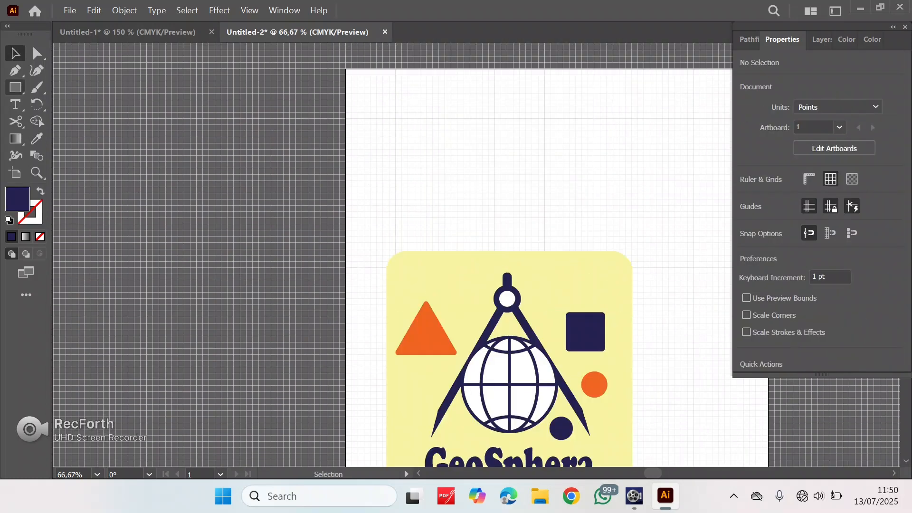
left_click(15, 87)
left_click(79, 105)
left_click_drag(369, 88, 454, 173)
key("v")
left_click(746, 195)
left_click(591, 320)
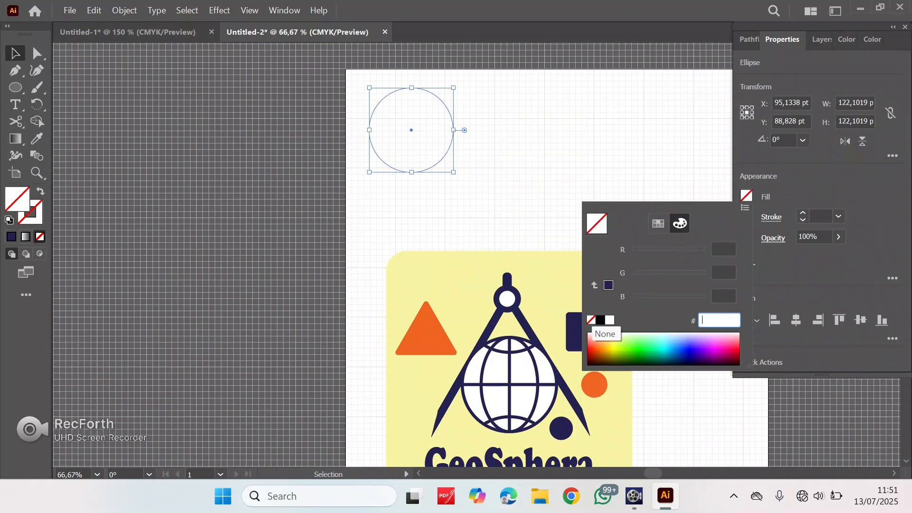
Step: Give the new circle a dark blue 5 pt stroke
left_click(746, 217)
left_click(609, 306)
left_click(537, 180)
left_click(411, 88)
left_click(802, 212)
Step: Cut the circle outline with the Scissors tool and delete its right half
key("c")
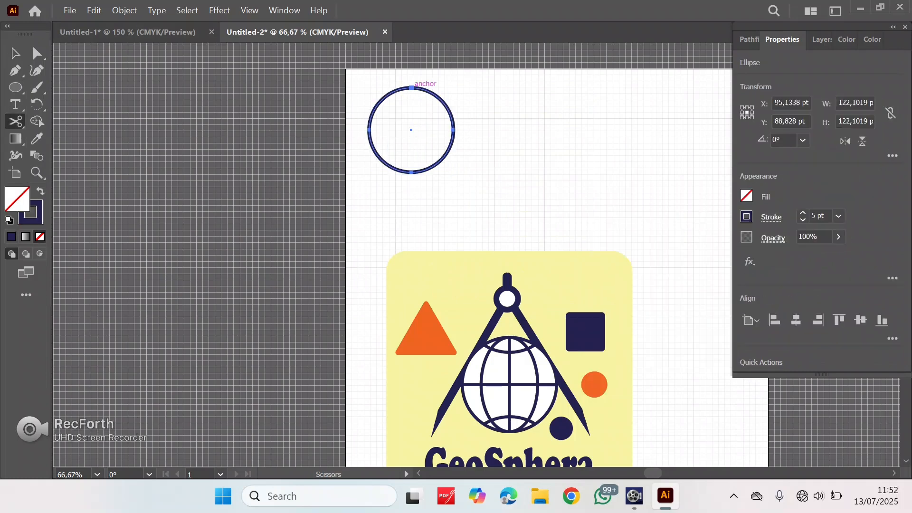
left_click(411, 88)
left_click(454, 129)
left_click(412, 88)
left_click(592, 265)
left_click(16, 54)
left_click(442, 101)
key("Delete")
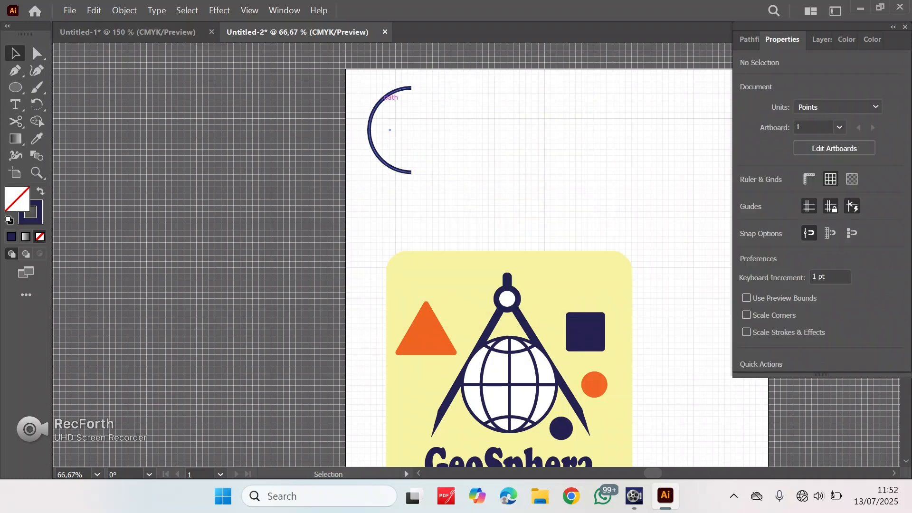
Step: Split the remaining half circle at its leftmost anchor and delete the upper quarter
left_click(381, 100)
left_click(15, 122)
left_click(369, 130)
left_click(15, 54)
left_click(381, 100)
key("Delete")
Step: Enlarge and reposition the remaining quarter arc, and move the GeoSphera logo off the artboard's left edge
left_click(382, 160)
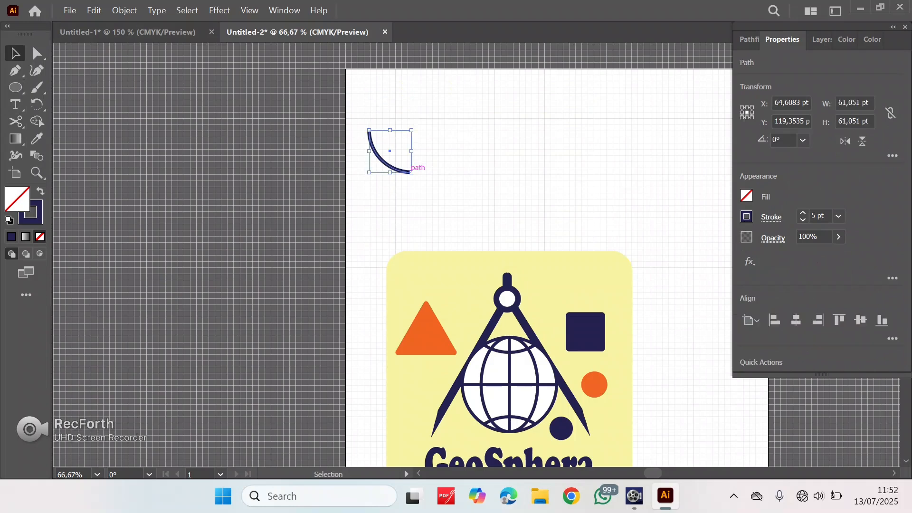
mouse_move(411, 172)
left_mouse_down()
mouse_move(420, 179)
mouse_move(419, 158)
left_mouse_up()
left_click_drag(584, 331, 290, 270)
left_click(205, 138)
Step: Draw a horizontal line about 28 pt long at the arc's upper end and a vertical one about 13 pt long at its lower end
right_click(15, 88)
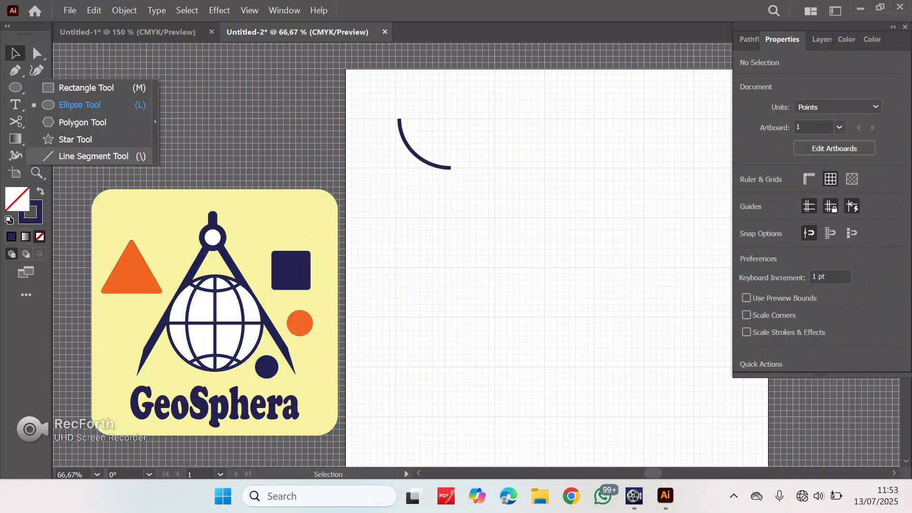
left_click(92, 156)
left_click_drag(398, 119, 418, 118)
left_click_drag(451, 161, 451, 168)
key("v")
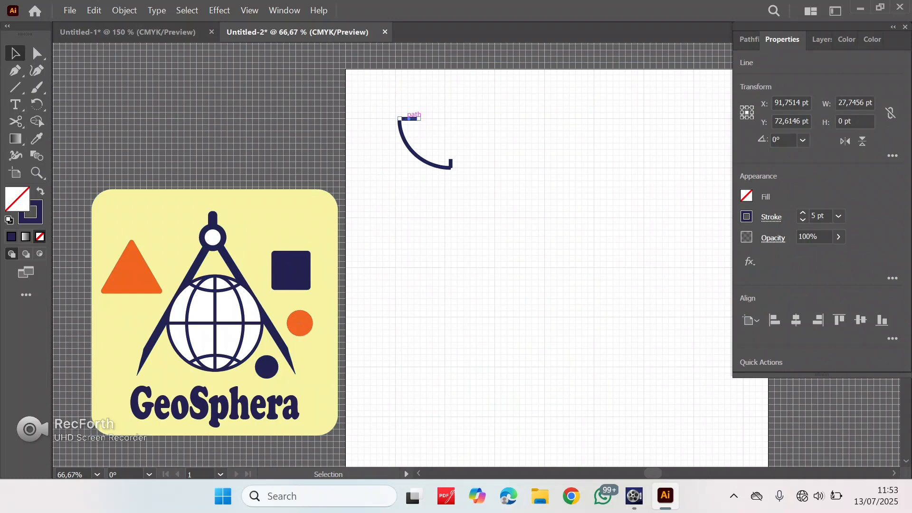
Step: Align the horizontal and vertical end lines flush with the outer edges of the arc's ends
key("ctrl+plus")
key("ctrl+plus")
left_click(494, 238)
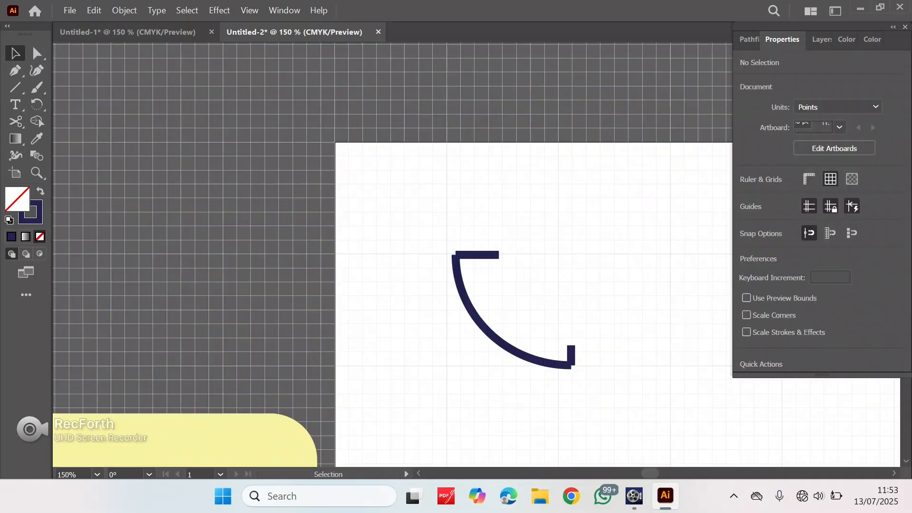
left_click_drag(489, 254, 473, 258)
left_click(571, 352)
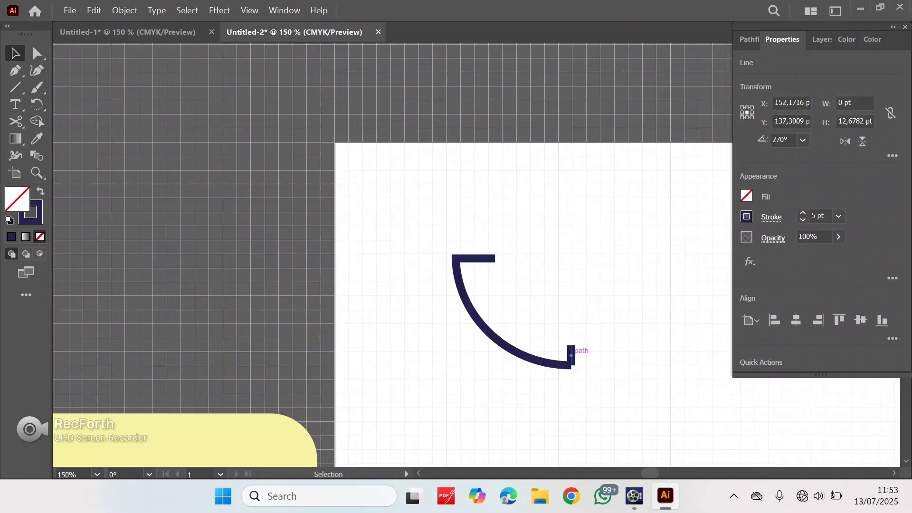
left_click_drag(571, 354, 568, 358)
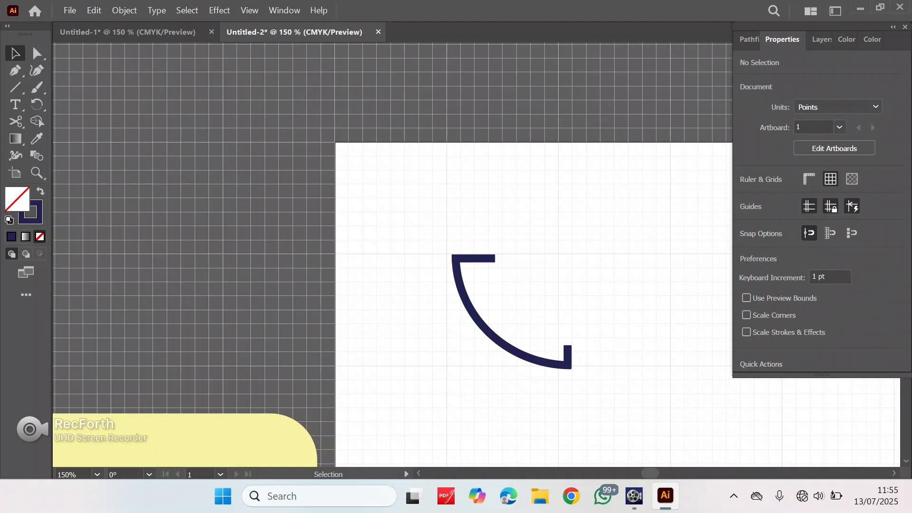
Step: Lengthen the vertical end line to about 15.6 pt, then paste a tilted copy with a 2 pt stroke inside the arc's upper part
left_click_drag(568, 356, 568, 344)
key("ctrl+c")
left_click(588, 331)
key("ctrl+v")
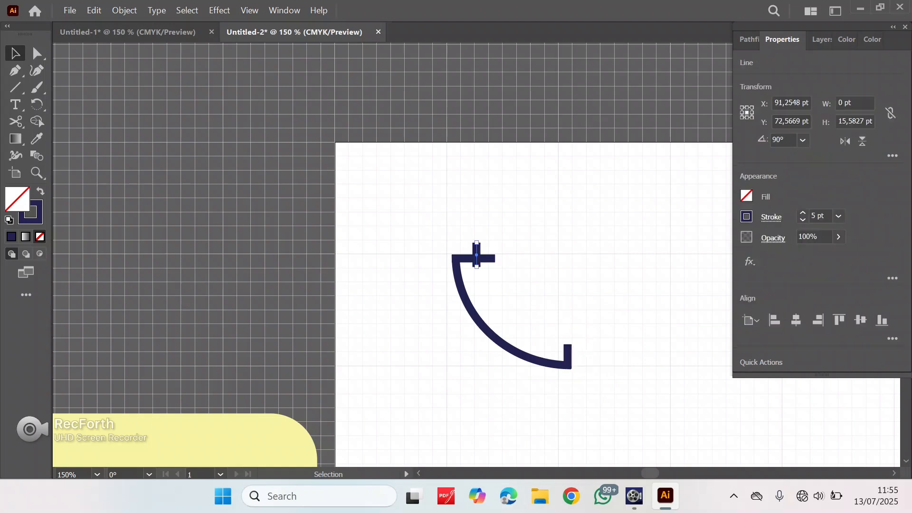
key("Return")
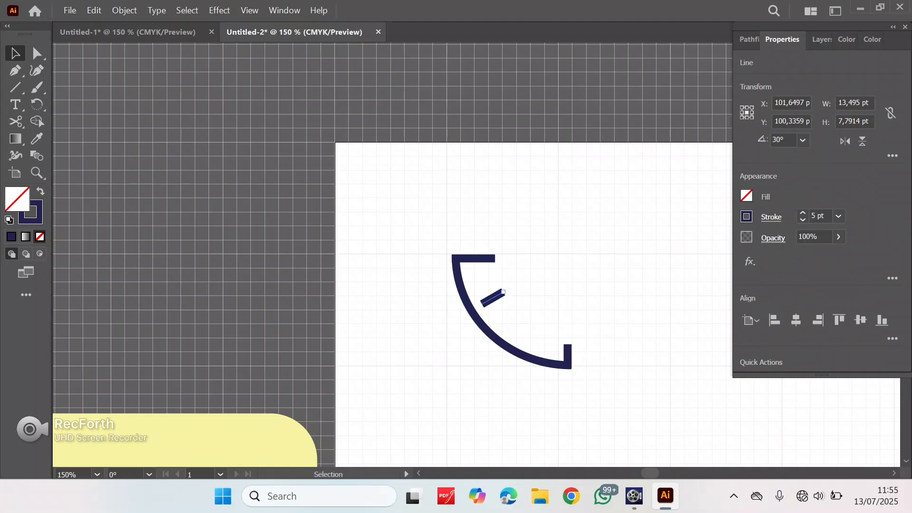
mouse_move(502, 293)
left_mouse_down()
mouse_move(493, 281)
mouse_move(492, 297)
left_mouse_up()
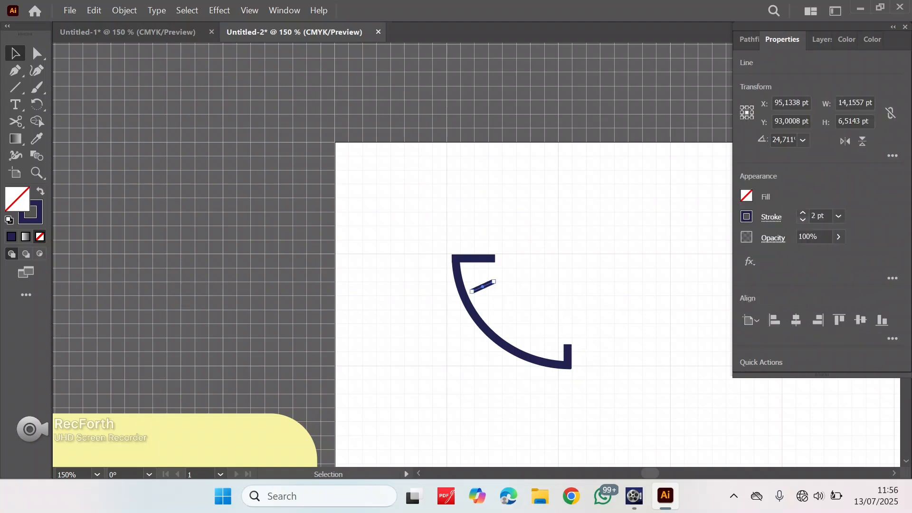
Step: Attach the thin tick mark to the arc's inner edge below the horizontal line, rotated to about 18°
left_click(516, 303)
left_click(483, 286)
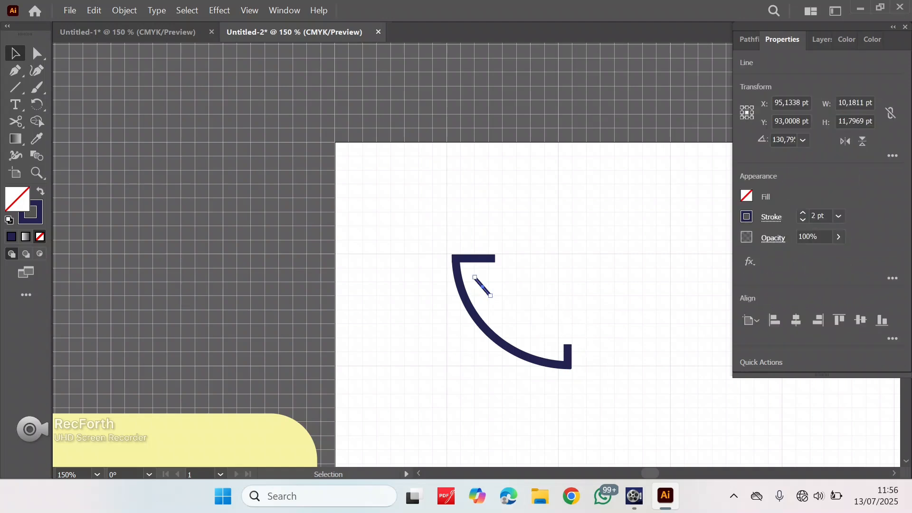
left_click_drag(496, 314, 484, 311)
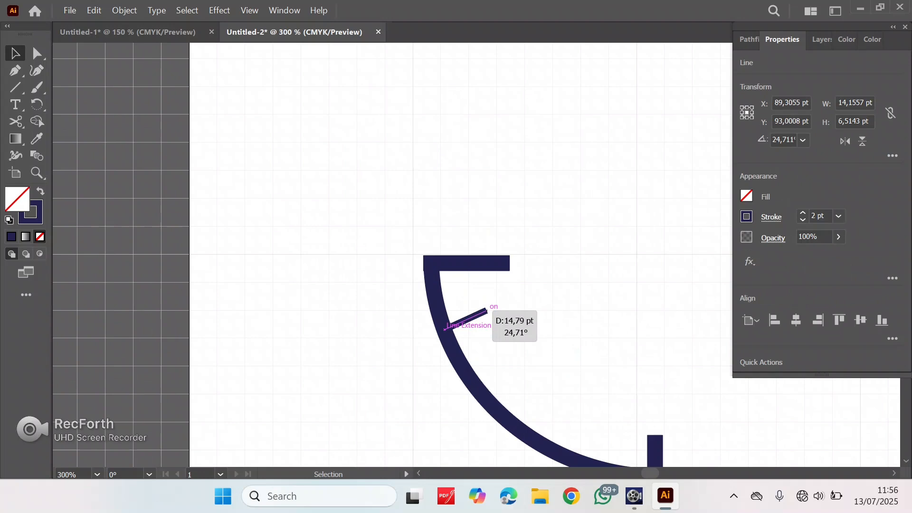
left_click_drag(487, 307, 492, 308)
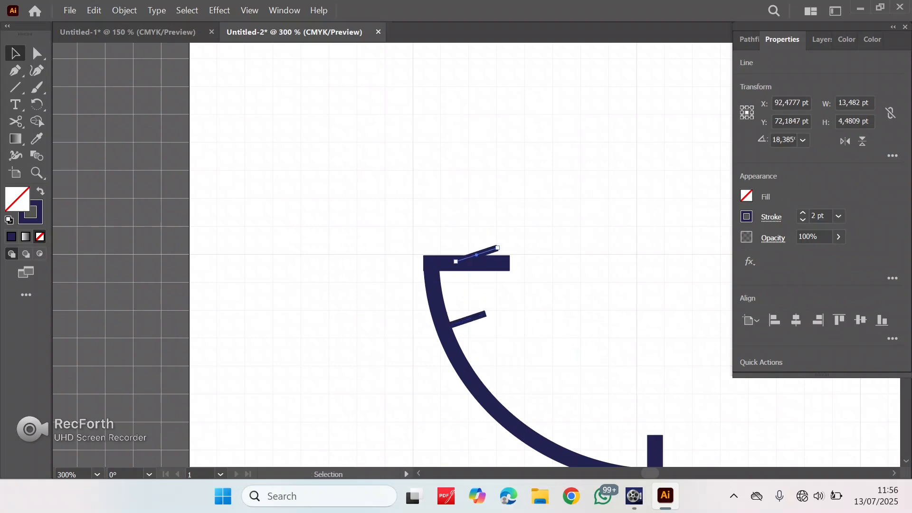
Step: Place a copy of the tick mark lower on the arc's inner edge as the second tick and adjust its angle
left_click_drag(477, 254, 484, 361)
left_click_drag(507, 357, 504, 357)
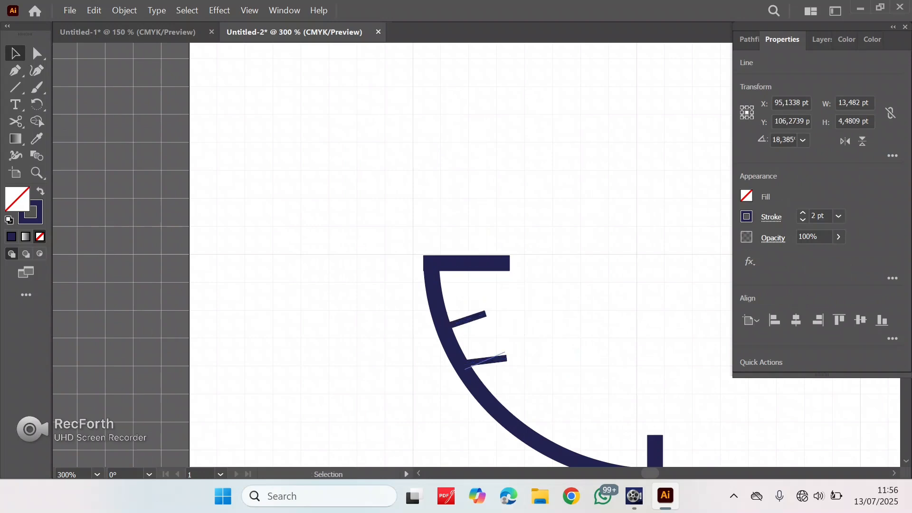
scroll(522, 295, "down", 3)
left_click(561, 266)
Step: Add further copies of the tick mark along the lower part of the arc's inner edge, tilted more steeply
left_click_drag(463, 292, 486, 324, "alt")
left_click_drag(509, 317, 544, 339)
left_click_drag(486, 326, 491, 330)
left_click(529, 353)
key("ctrl+c")
key("ctrl+v")
left_click_drag(486, 248, 569, 370)
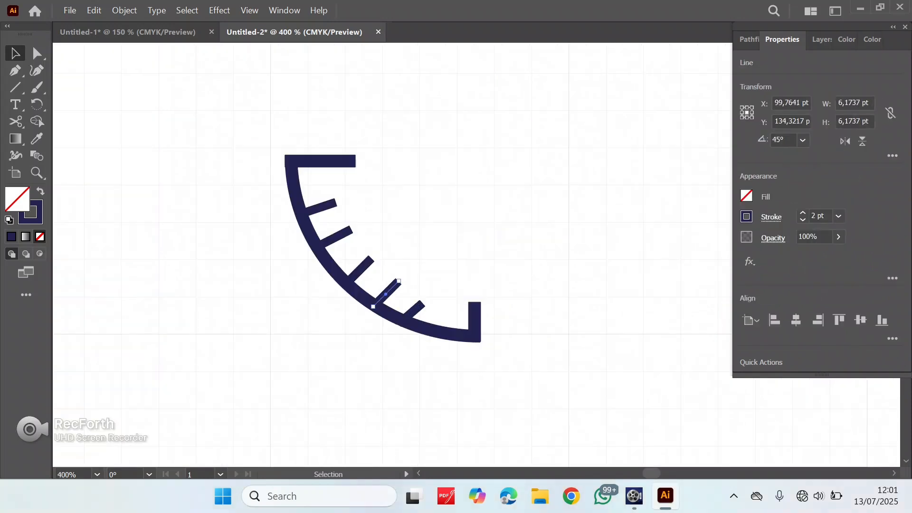
Step: Set the lowest tick mark's stroke to 1 pt and its rotation to 48°
left_click(414, 310)
left_click(802, 219)
double_click(785, 141)
type("48")
key("Return")
Step: Reduce the stroke of the other four tick marks to 1 pt
left_click(328, 206, "shift")
left_click(339, 234, "shift")
left_click(364, 267, "shift")
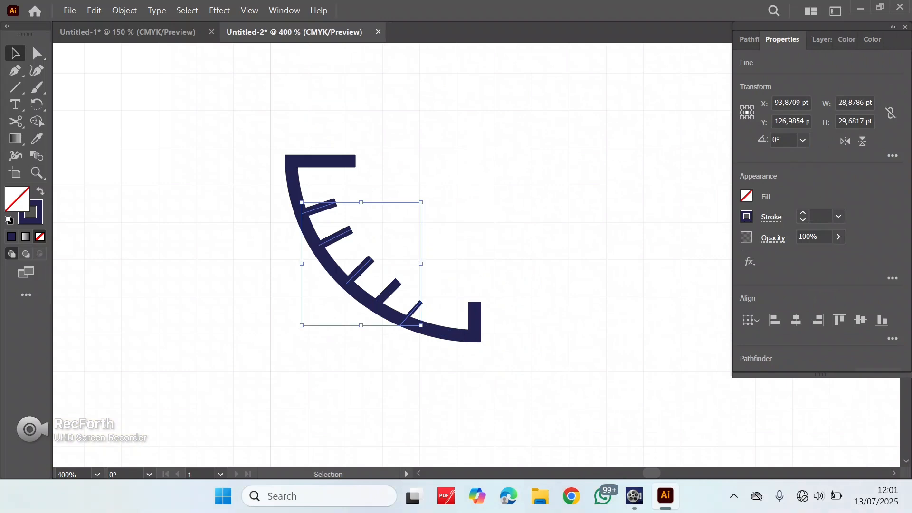
key("Return")
left_click(429, 262)
left_click(390, 290)
left_click(803, 219)
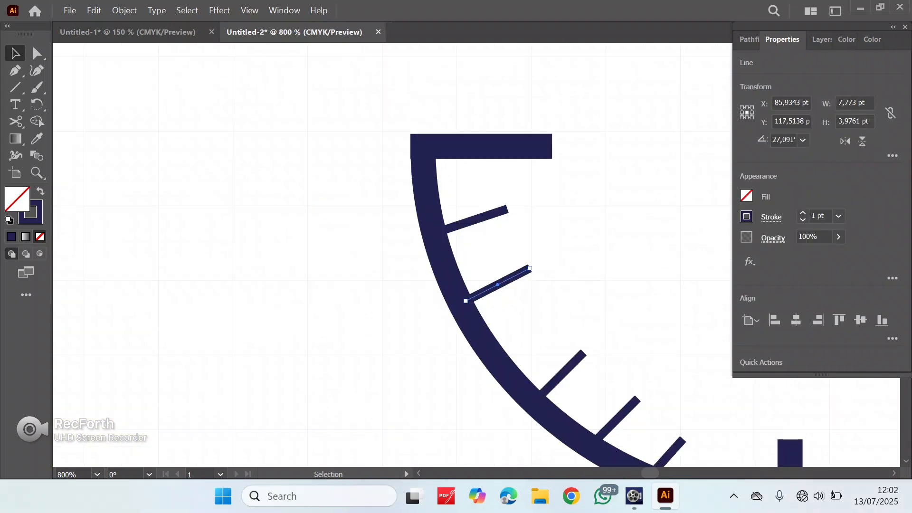
Step: Move the third, fourth and fifth tick marks up along the arc to space them evenly, adjusting their angles
left_click(554, 290)
left_click_drag(570, 367, 561, 321)
left_click_drag(631, 405, 598, 365)
left_click(621, 354)
left_click_drag(667, 456, 598, 302)
Step: Paste another tick mark near the arc's lower end at a steeper angle and adjust the fifth tick mark to about 45°
key("ctrl+c")
scroll(598, 304, "right", 7)
key("ctrl+v")
left_click_drag(495, 241, 499, 339)
left_click_drag(484, 371, 506, 371)
left_click(411, 321)
left_click_drag(438, 301, 433, 295)
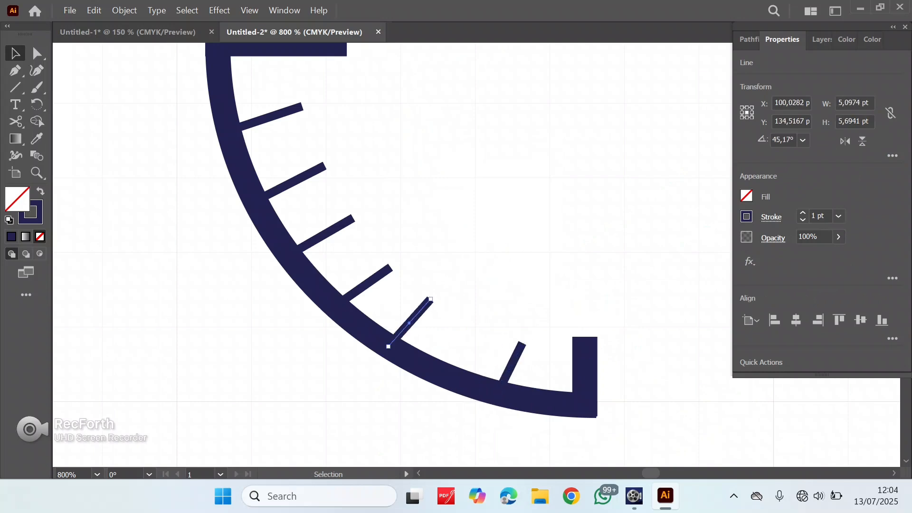
Step: Duplicate the fifth tick mark into the gap before the lowest one, adjusting its angle to suit the arc
key("ctrl+c")
key("ctrl+v")
left_click_drag(477, 255, 459, 359)
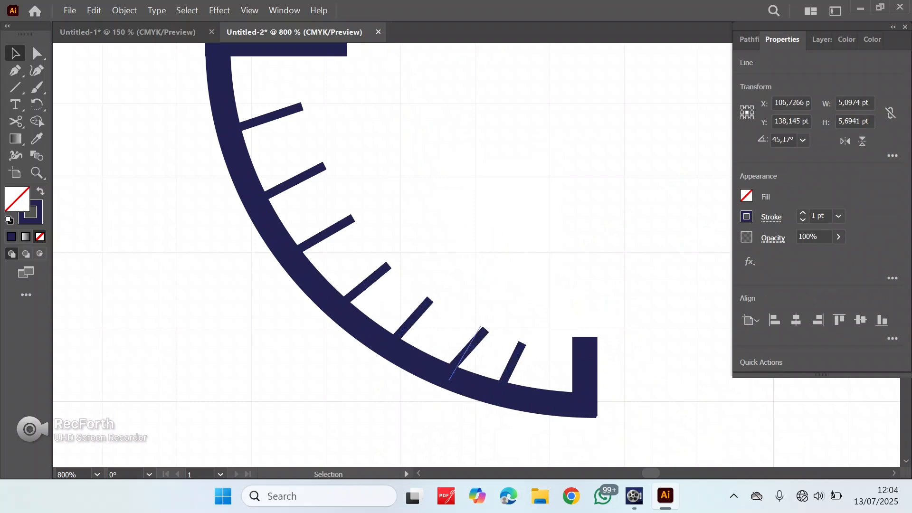
left_click(537, 311)
key("ctrl+minus")
key("ctrl+minus")
left_click_drag(406, 247, 407, 209)
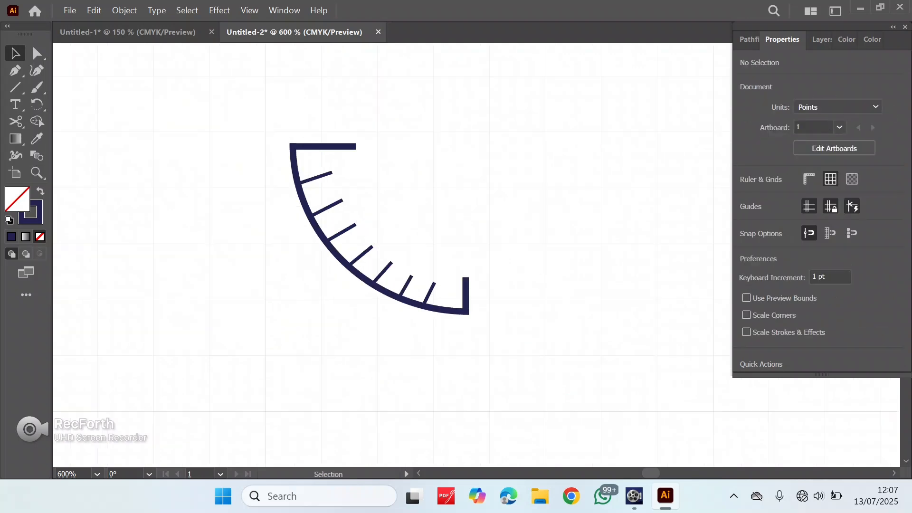
Step: Enlarge the grouped arc and tick marks to about 59 × 57 pt and place them over the tip of the compass's left leg
left_click_drag(271, 133, 500, 310)
key("ctrl+minus")
key("ctrl+minus")
key("ctrl+minus")
key("ctrl+minus")
key("ctrl+minus")
key("ctrl+minus")
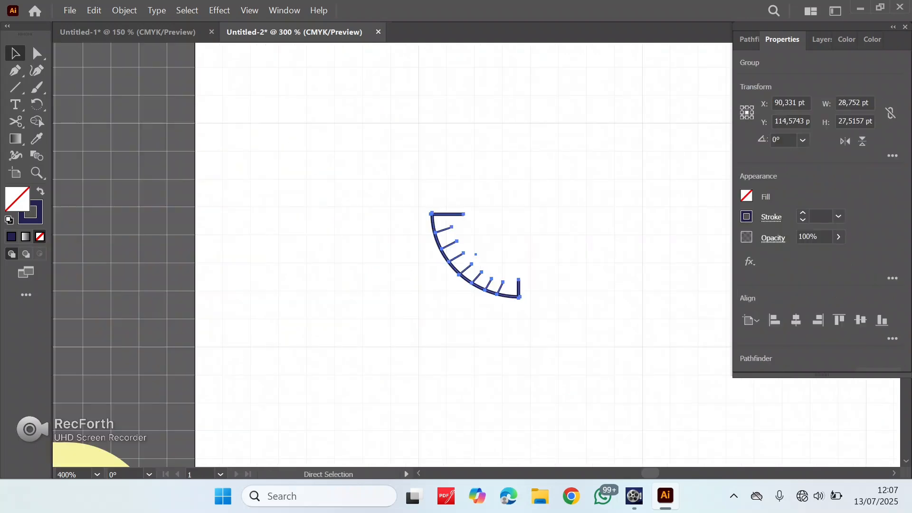
left_click_drag(363, 331, 654, 233)
left_click(433, 275)
left_click_drag(477, 258, 496, 383)
left_click_drag(506, 372, 527, 335)
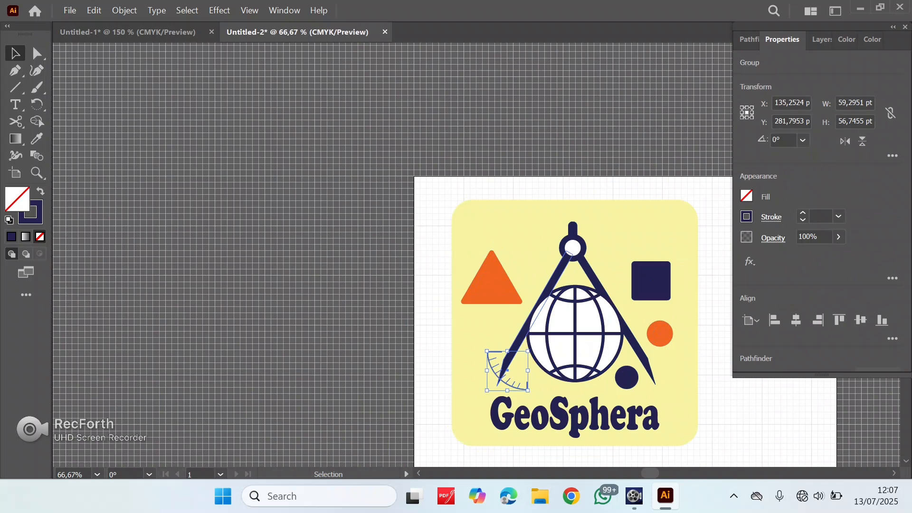
left_click_drag(507, 371, 502, 377)
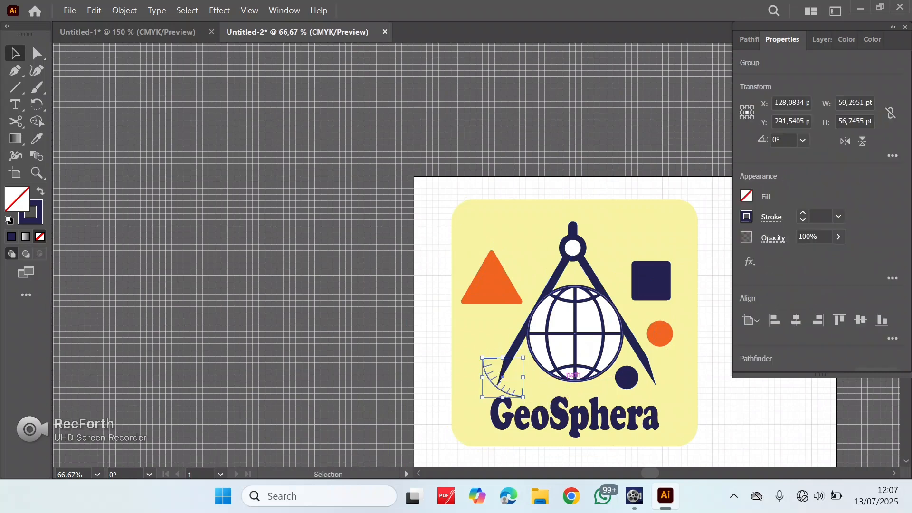
Step: Increase the stroke of the arc and its two end bars to 2 pt
left_click(434, 352)
key("ctrl+plus")
key("ctrl+plus")
scroll(434, 352, "down", 3)
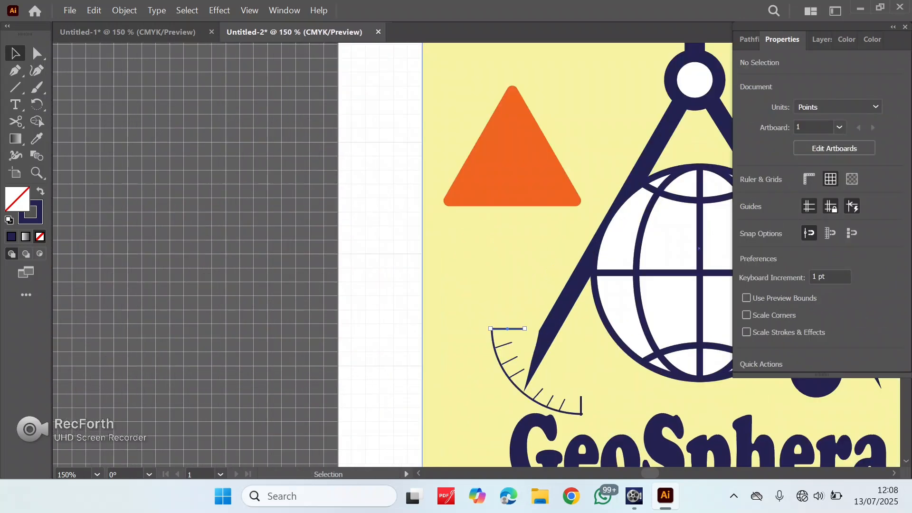
left_click(504, 370, "shift")
left_click(581, 405, "shift")
left_click(802, 212)
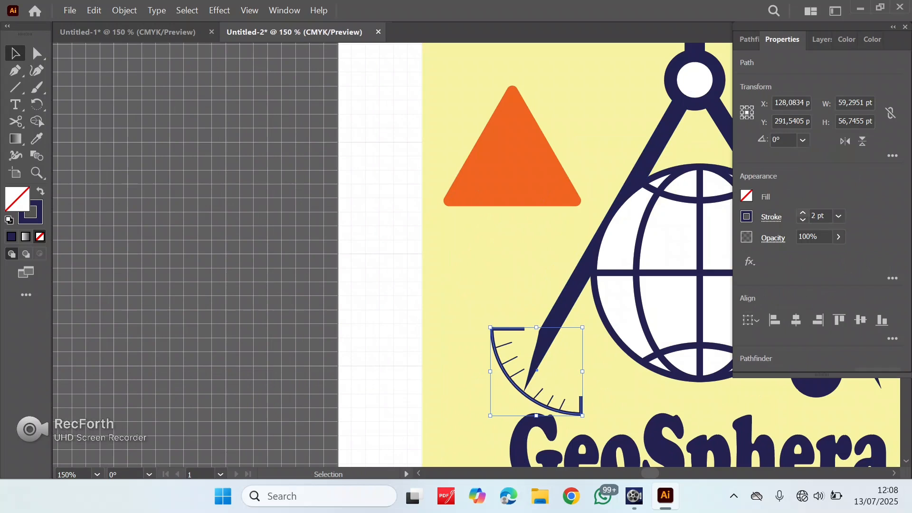
left_click(460, 304)
Step: Thicken the tick marks' strokes and rotate the whole arc scale slightly counterclockwise
left_click(505, 345)
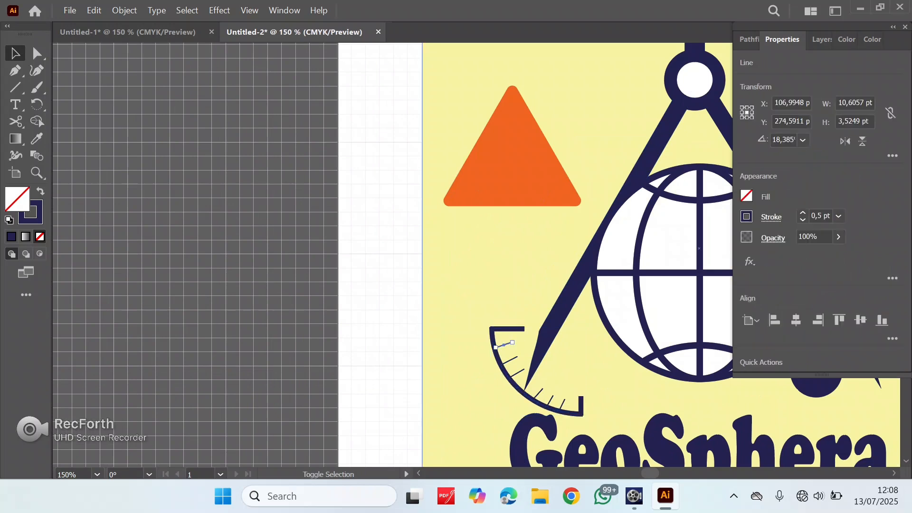
left_click(510, 360, "shift")
left_click(518, 372, "shift")
left_click(538, 392, "shift")
left_click(550, 400, "shift")
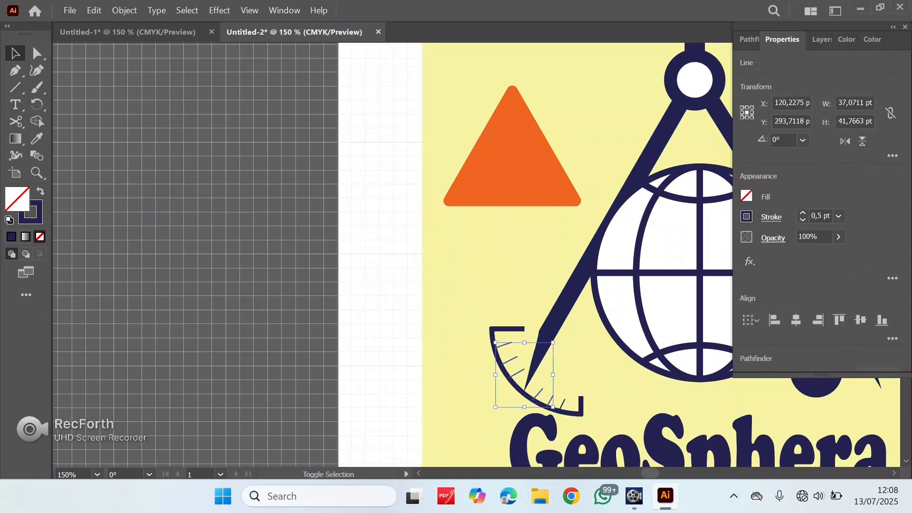
left_click(562, 405, "shift")
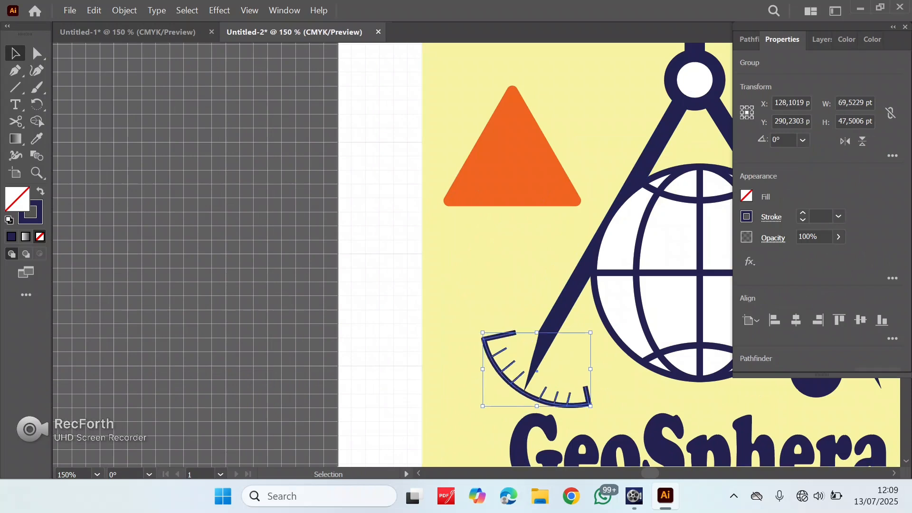
Step: Move the rotated scale up slightly so its arc crosses the compass's left leg just above the tip, and deselect it
left_click(584, 400)
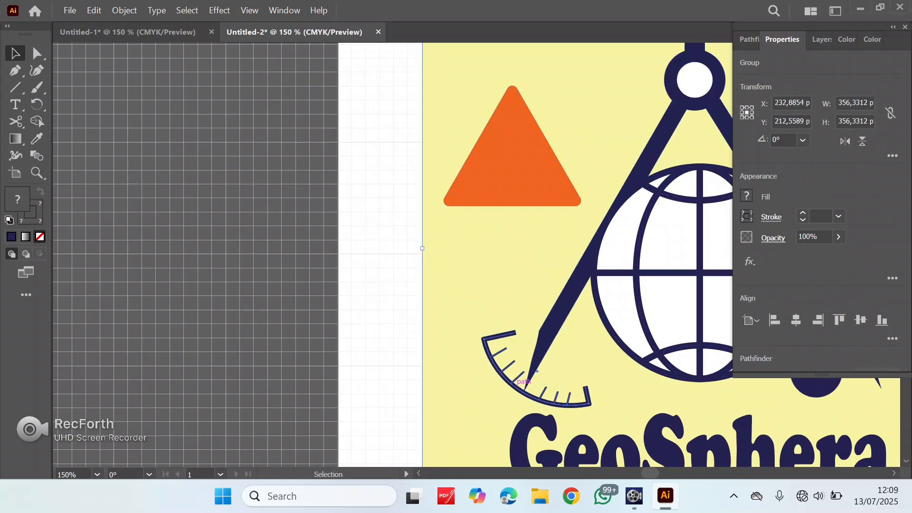
left_click_drag(589, 404, 588, 401)
key("ctrl+z")
key("ctrl+z")
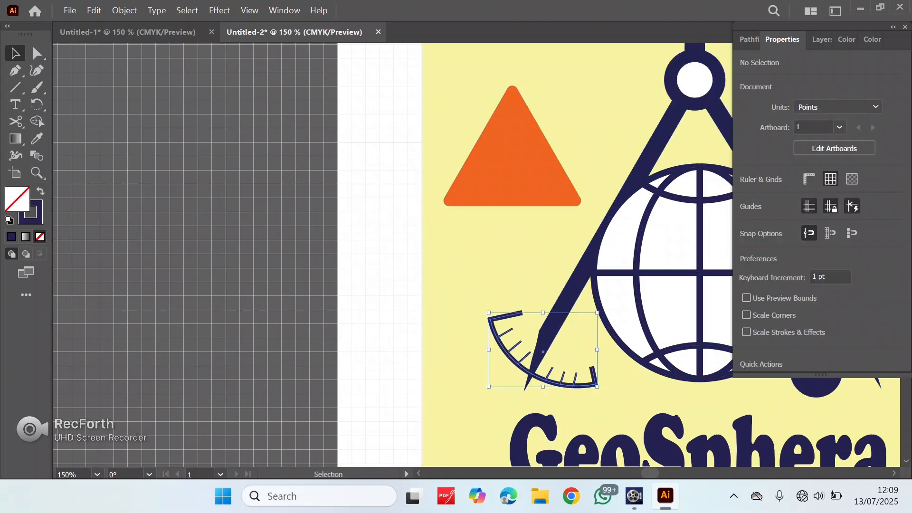
key("ctrl+shift+a")
key("ctrl+minus")
key("ctrl+minus")
key("ctrl+minus")
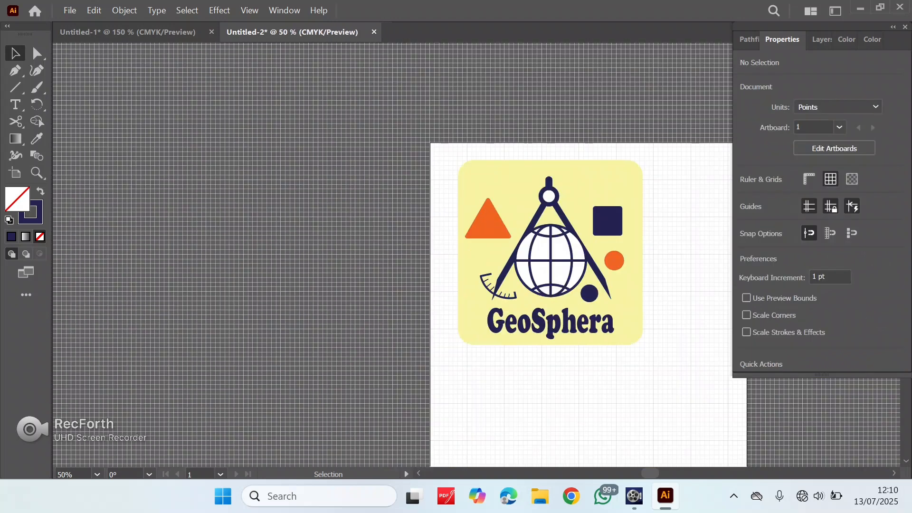